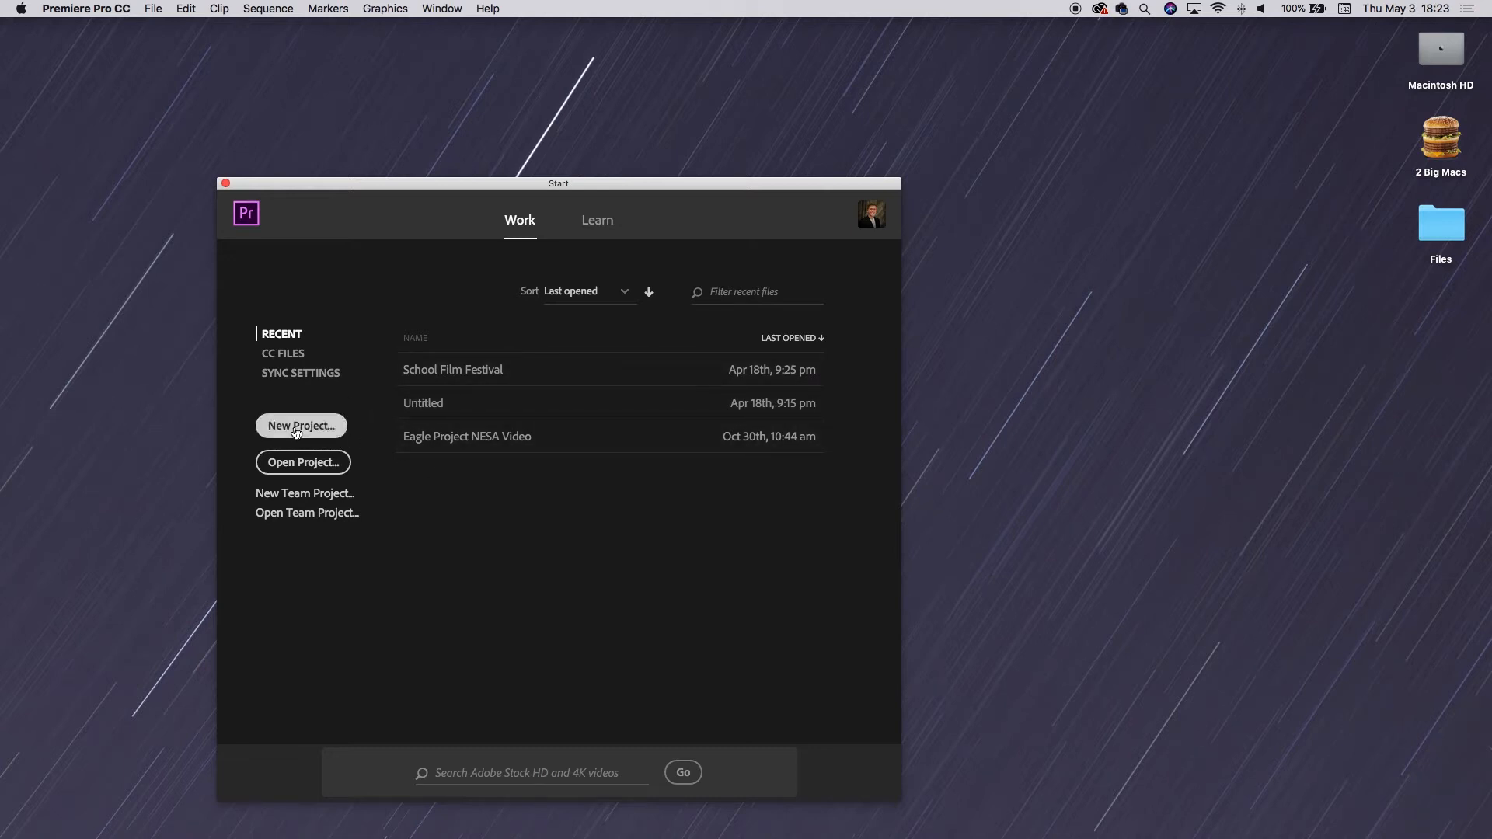
# Start a new project and name it How to Premiere.
pyautogui.click(296, 432)
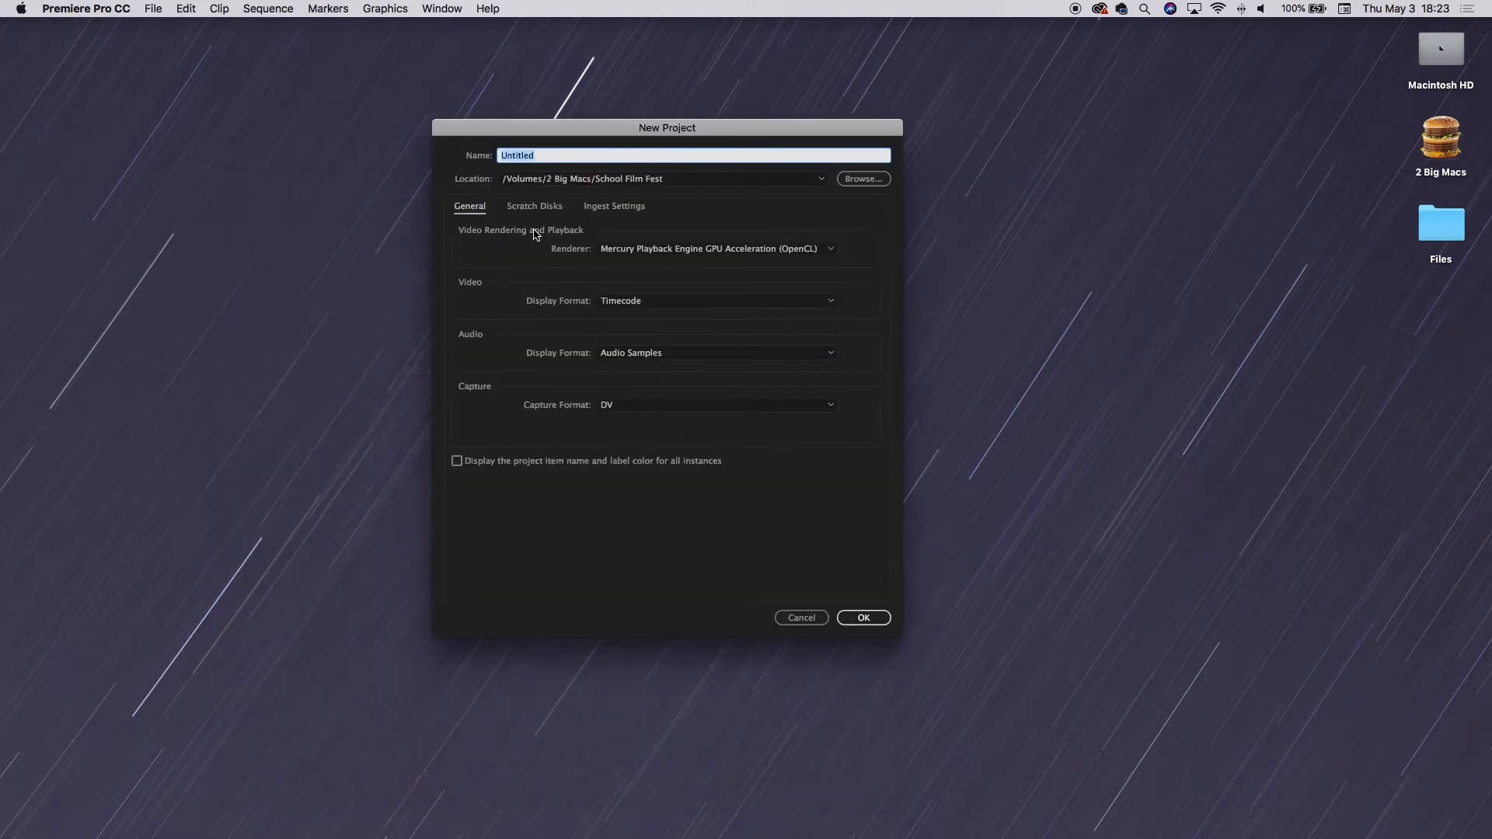
pyautogui.write('How to Premiere')
pyautogui.click(704, 184)
pyautogui.click(756, 185)
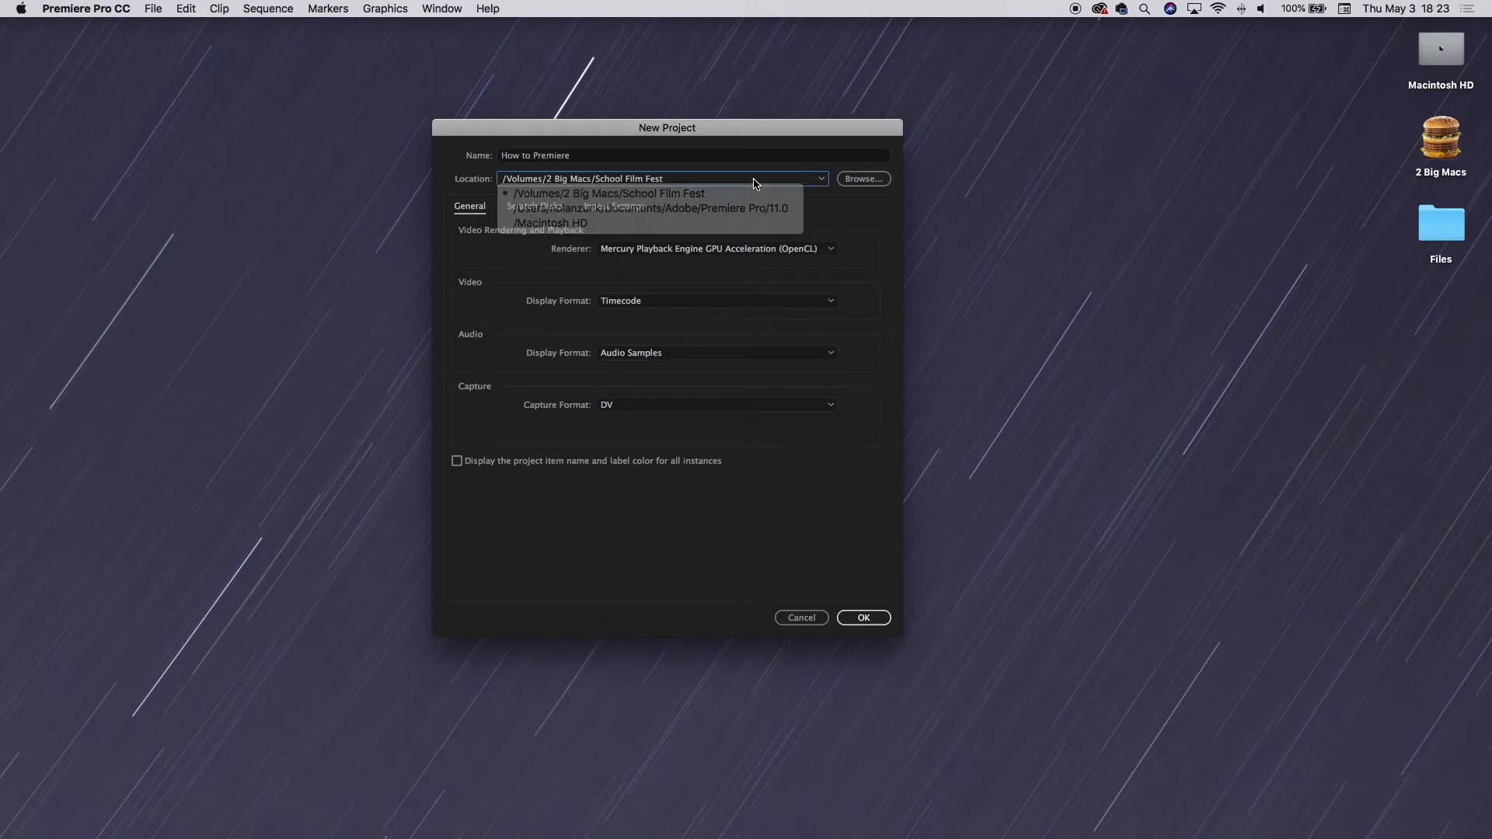
# Set the project location to the How to Premiere folder and create the project.
pyautogui.click(863, 180)
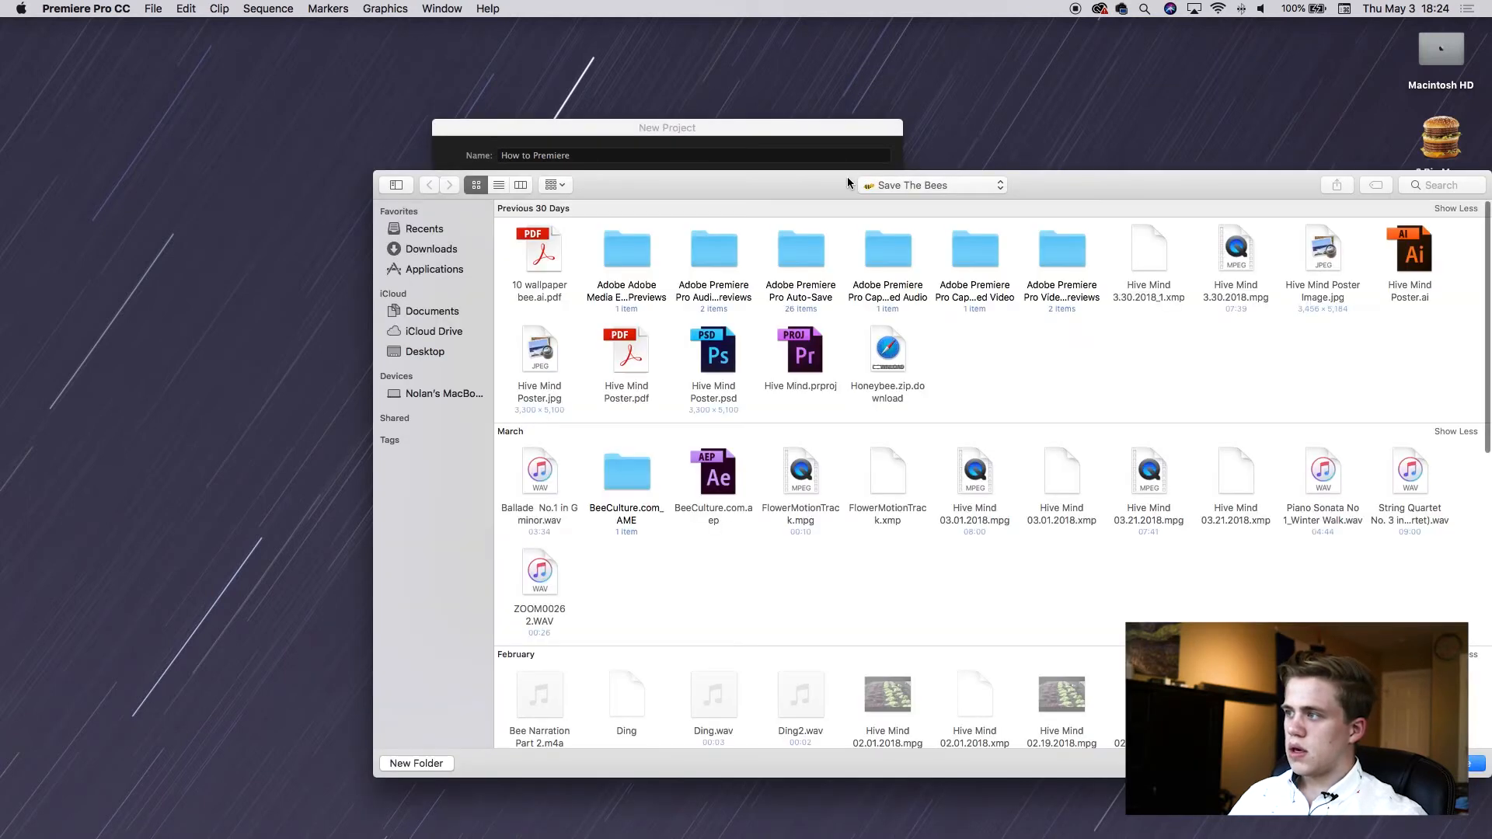
pyautogui.click(921, 184)
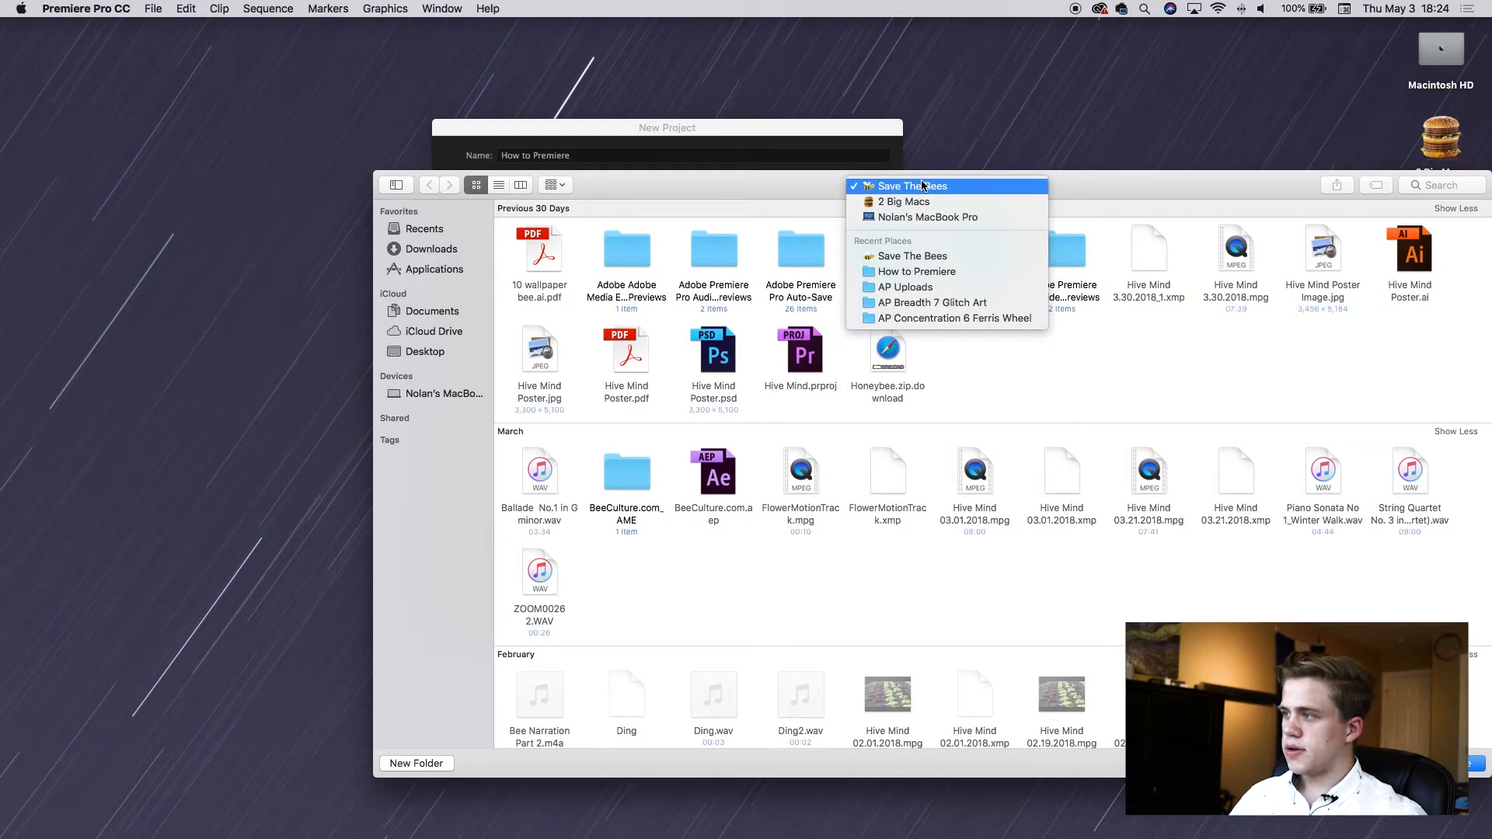
pyautogui.click(915, 272)
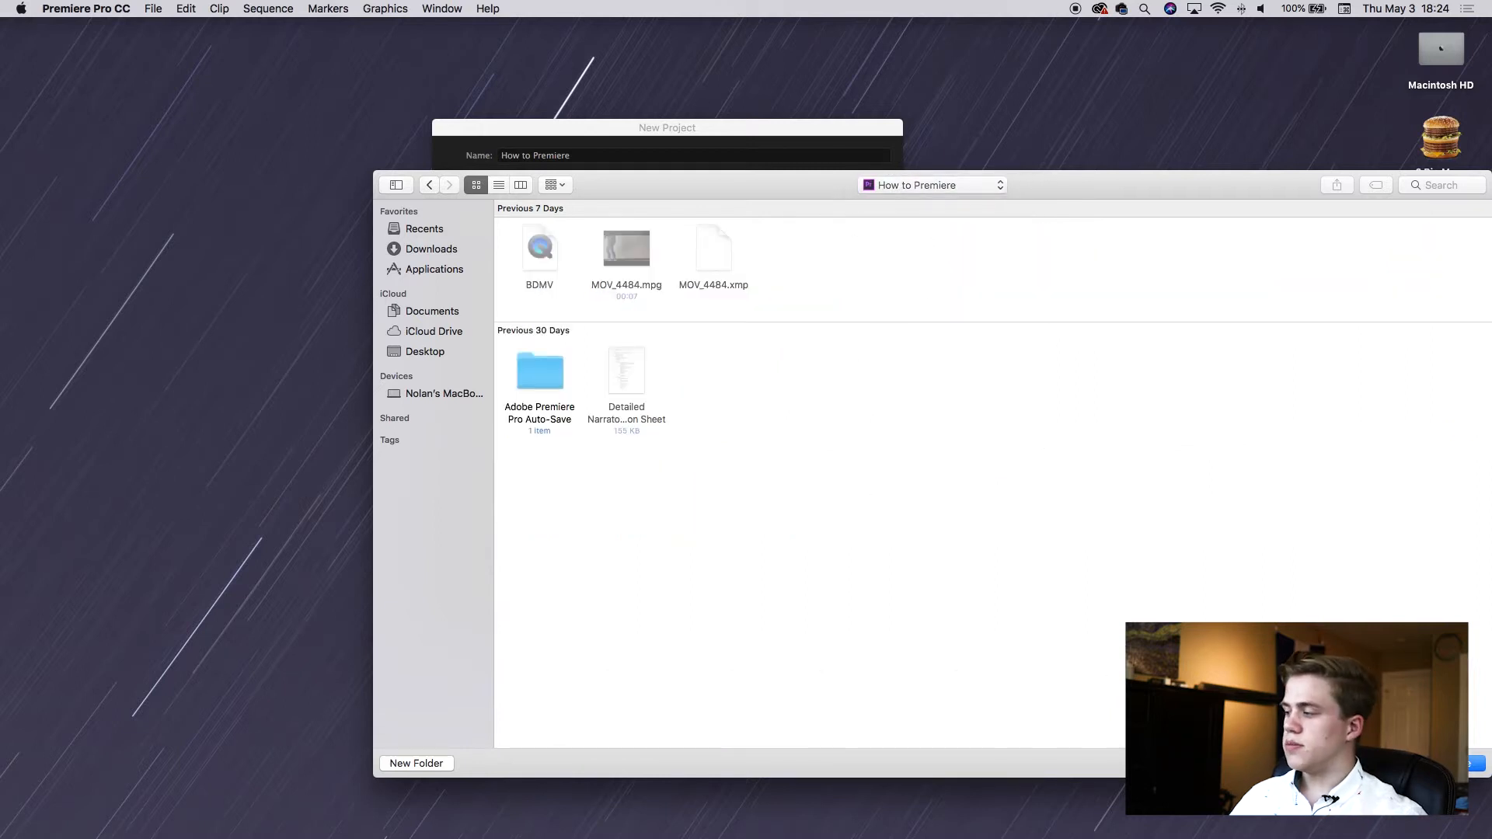
pyautogui.click(1479, 765)
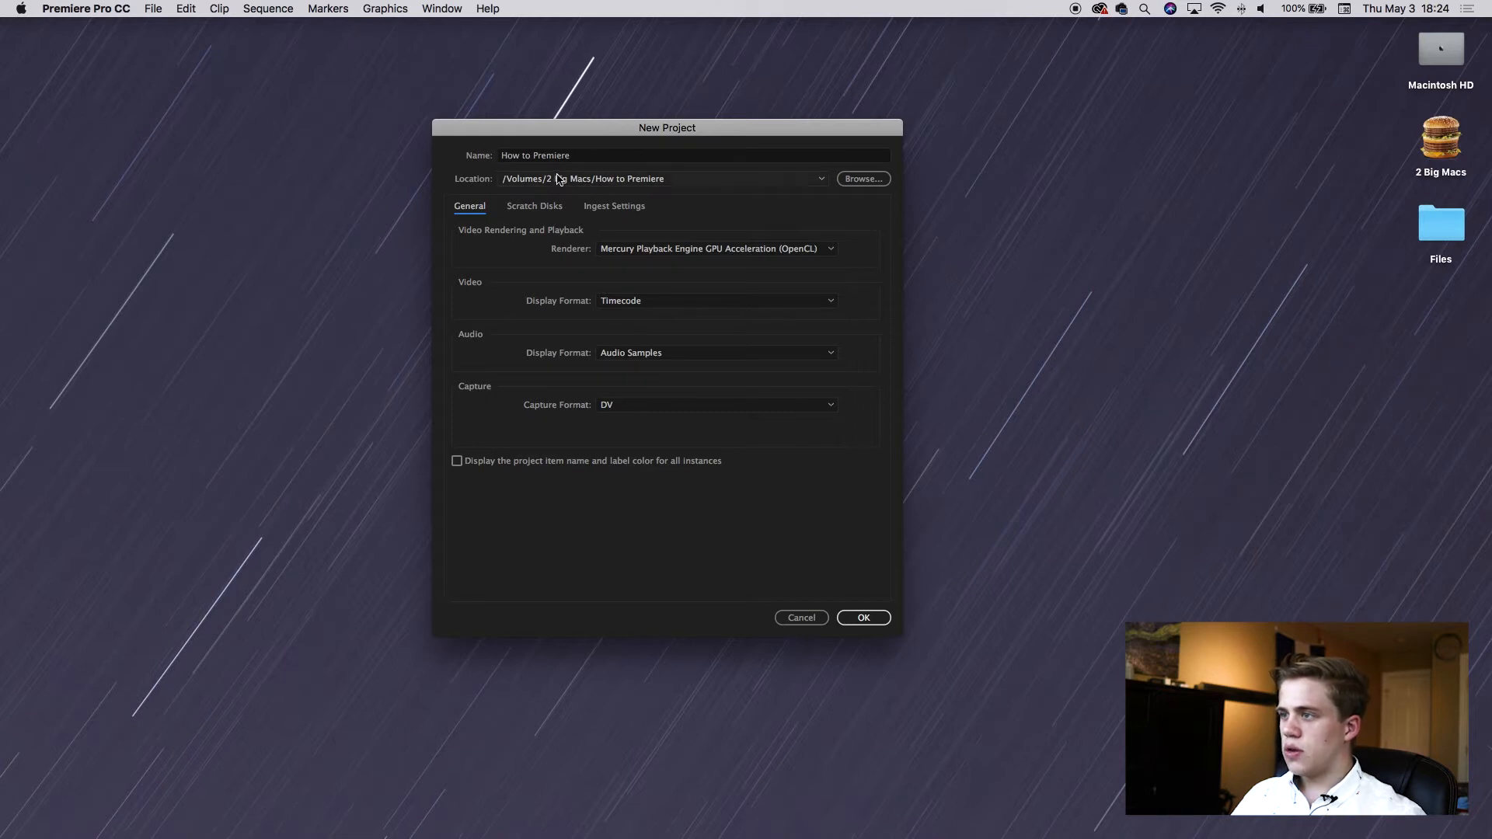
pyautogui.click(864, 618)
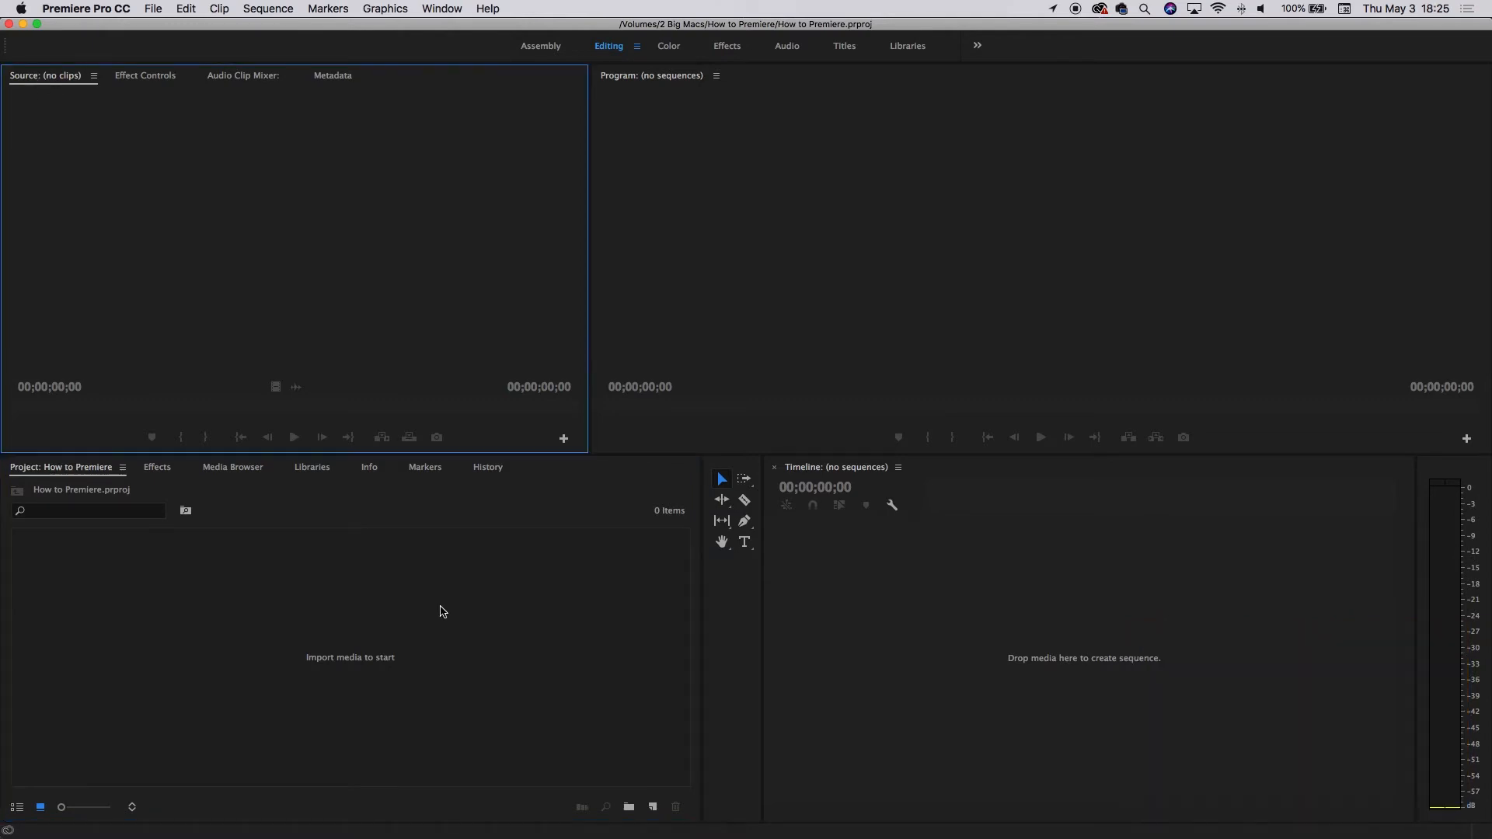
# Import the clip MOV_4484.mpg from the How to Premiere folder into the project.
pyautogui.doubleClick(361, 659)
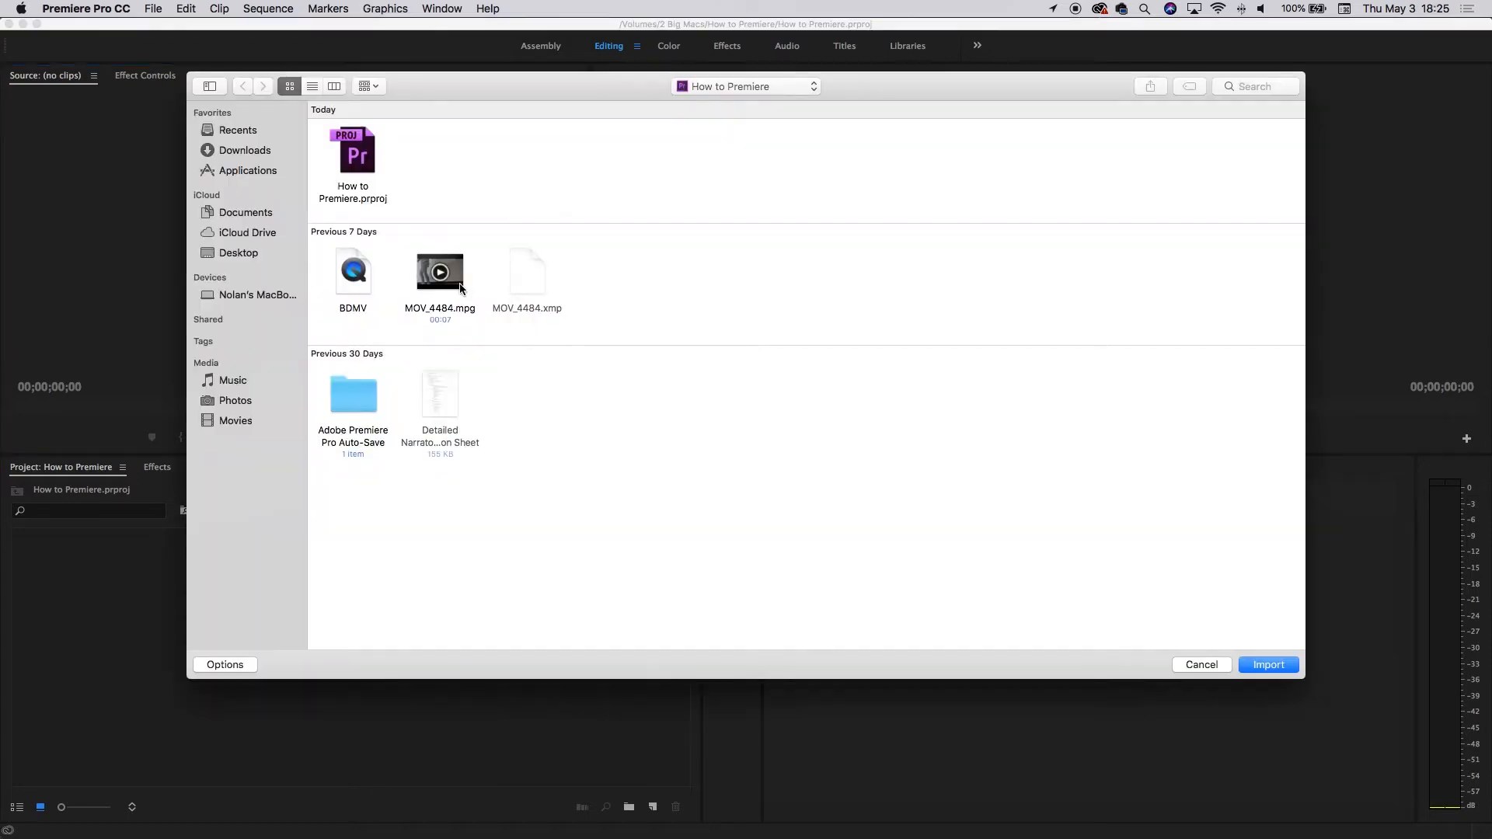
pyautogui.click(462, 280)
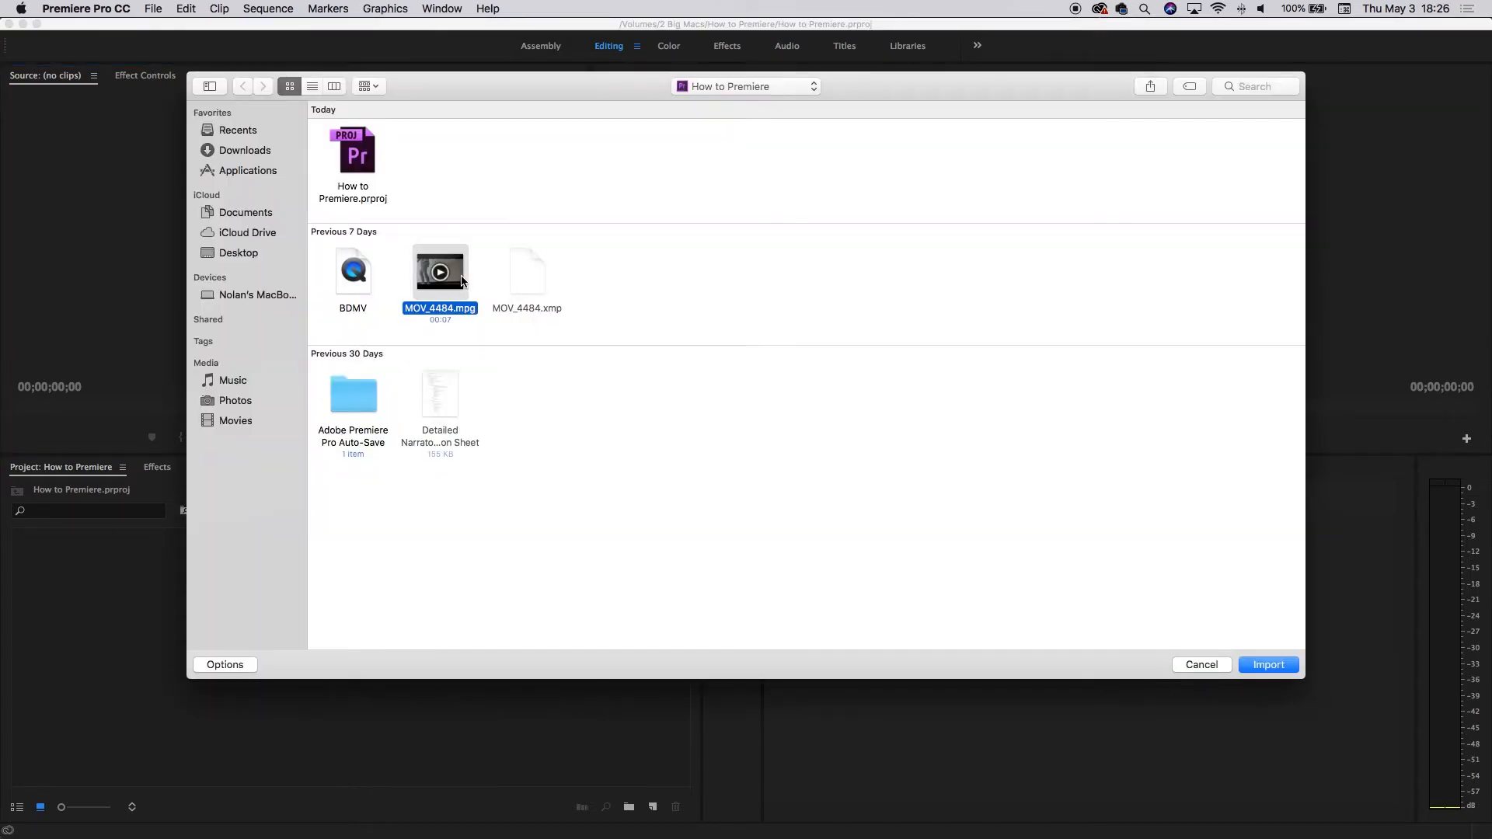
pyautogui.click(1268, 666)
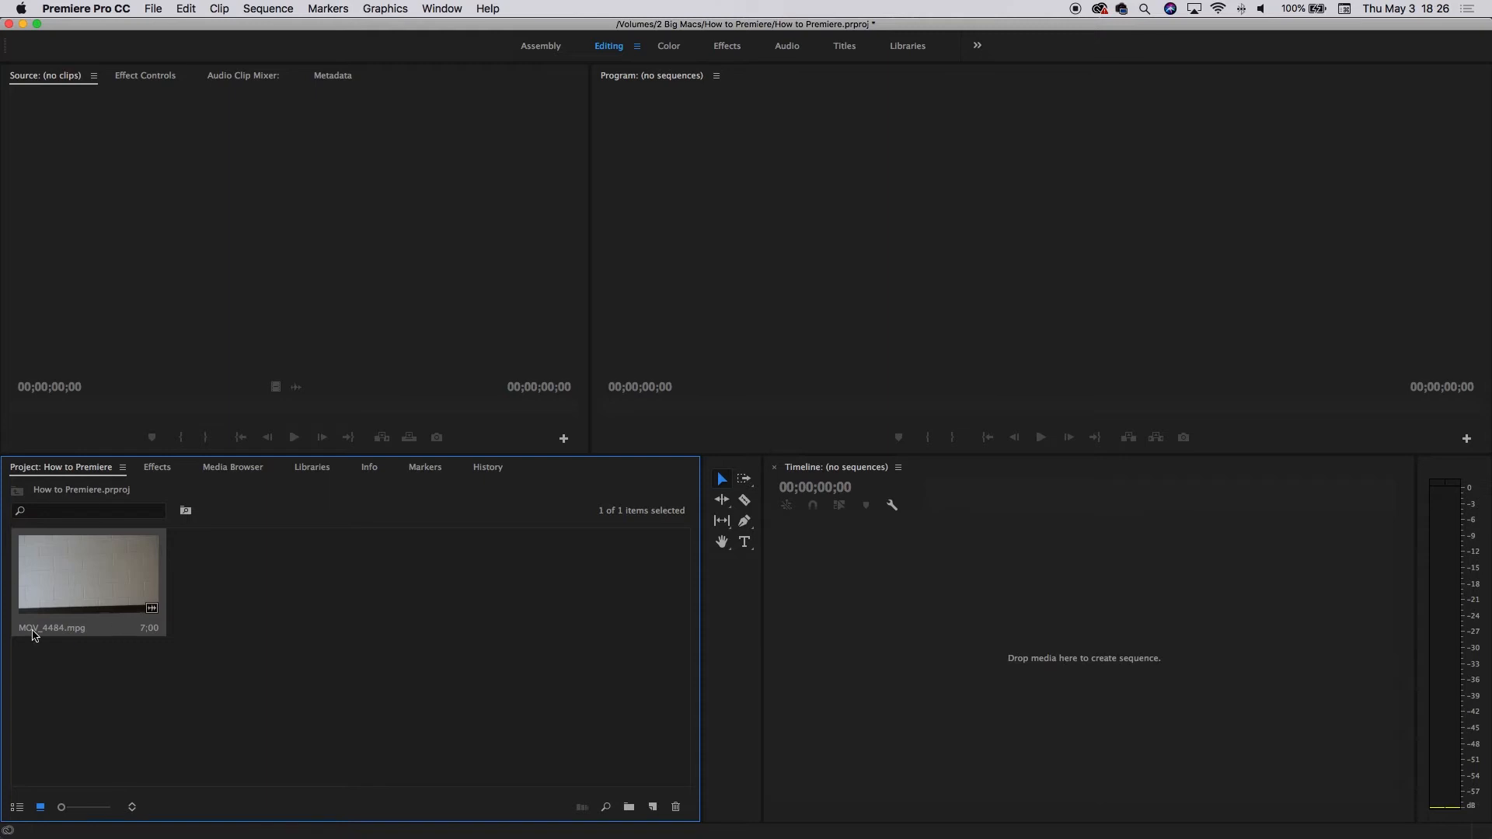
# Import the clips MVI_8475.MOV, MVI_8476.MOV and MVI_8477.MOV from the Save The Bees folder.
pyautogui.doubleClick(240, 602)
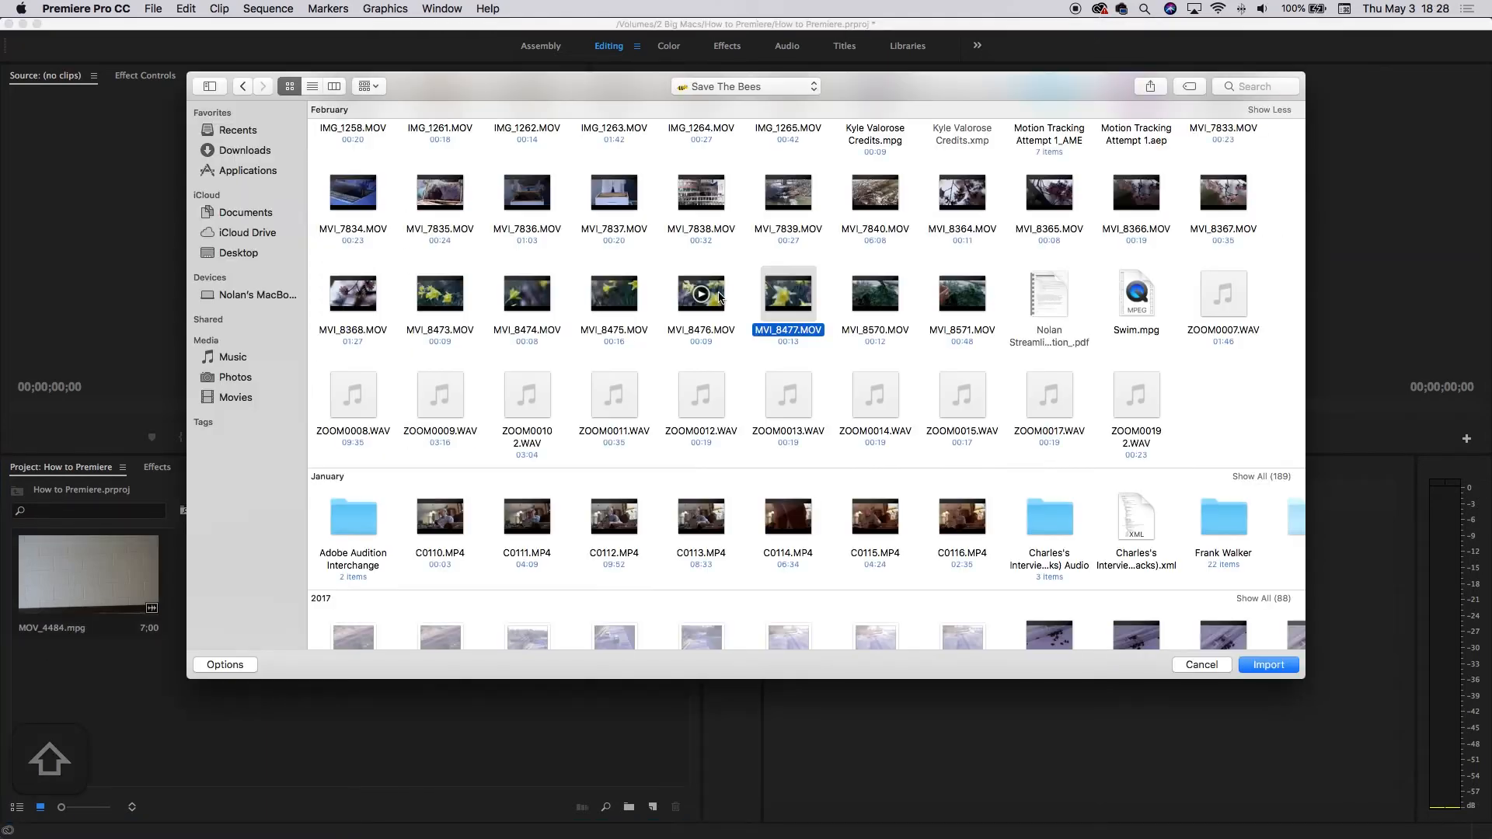
pyautogui.keyDown('shift'); pyautogui.click(719, 291); pyautogui.keyUp('shift')
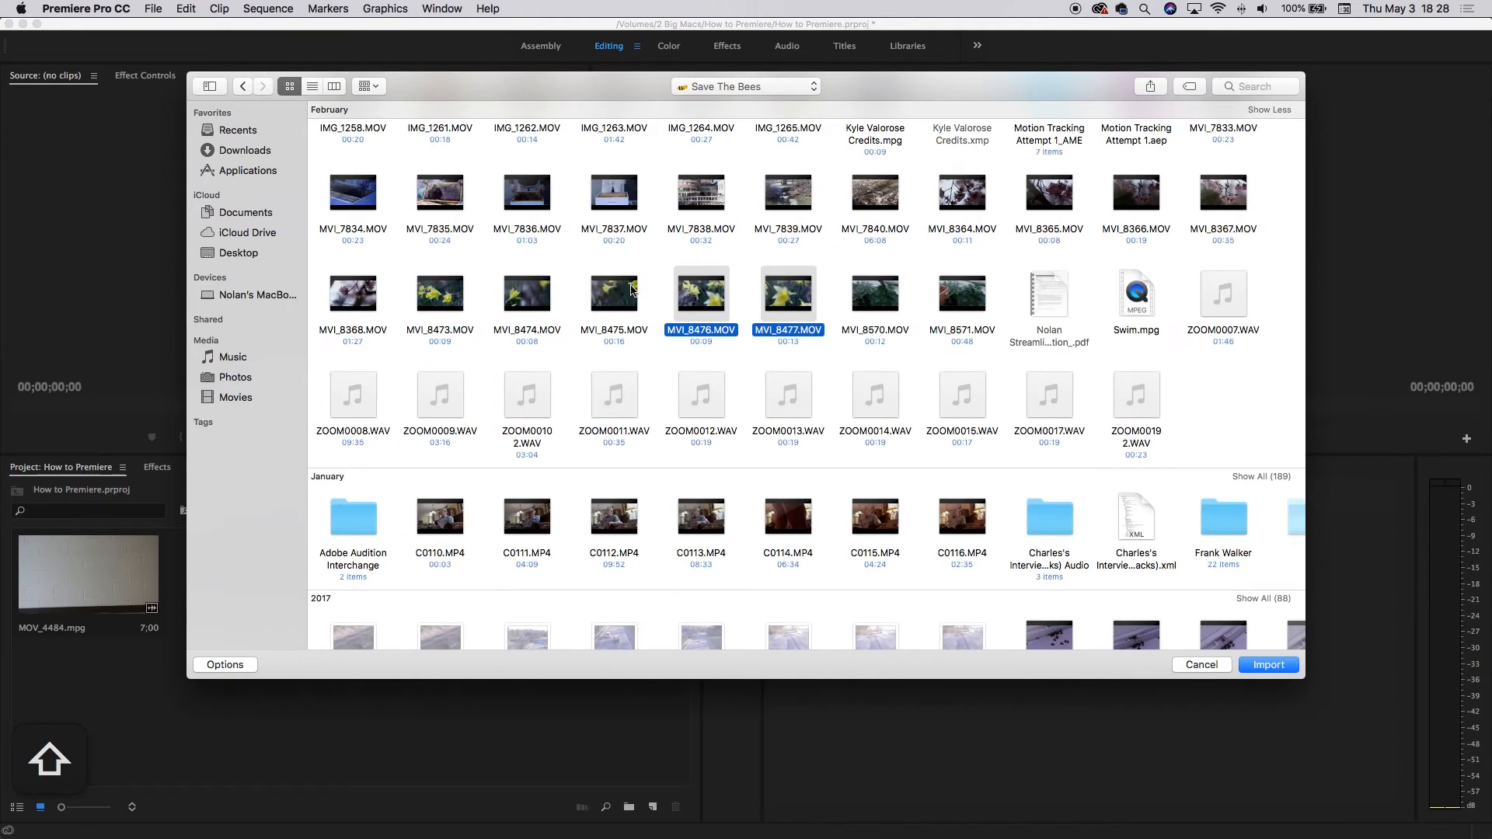
pyautogui.keyDown('shift'); pyautogui.click(633, 289); pyautogui.keyUp('shift')
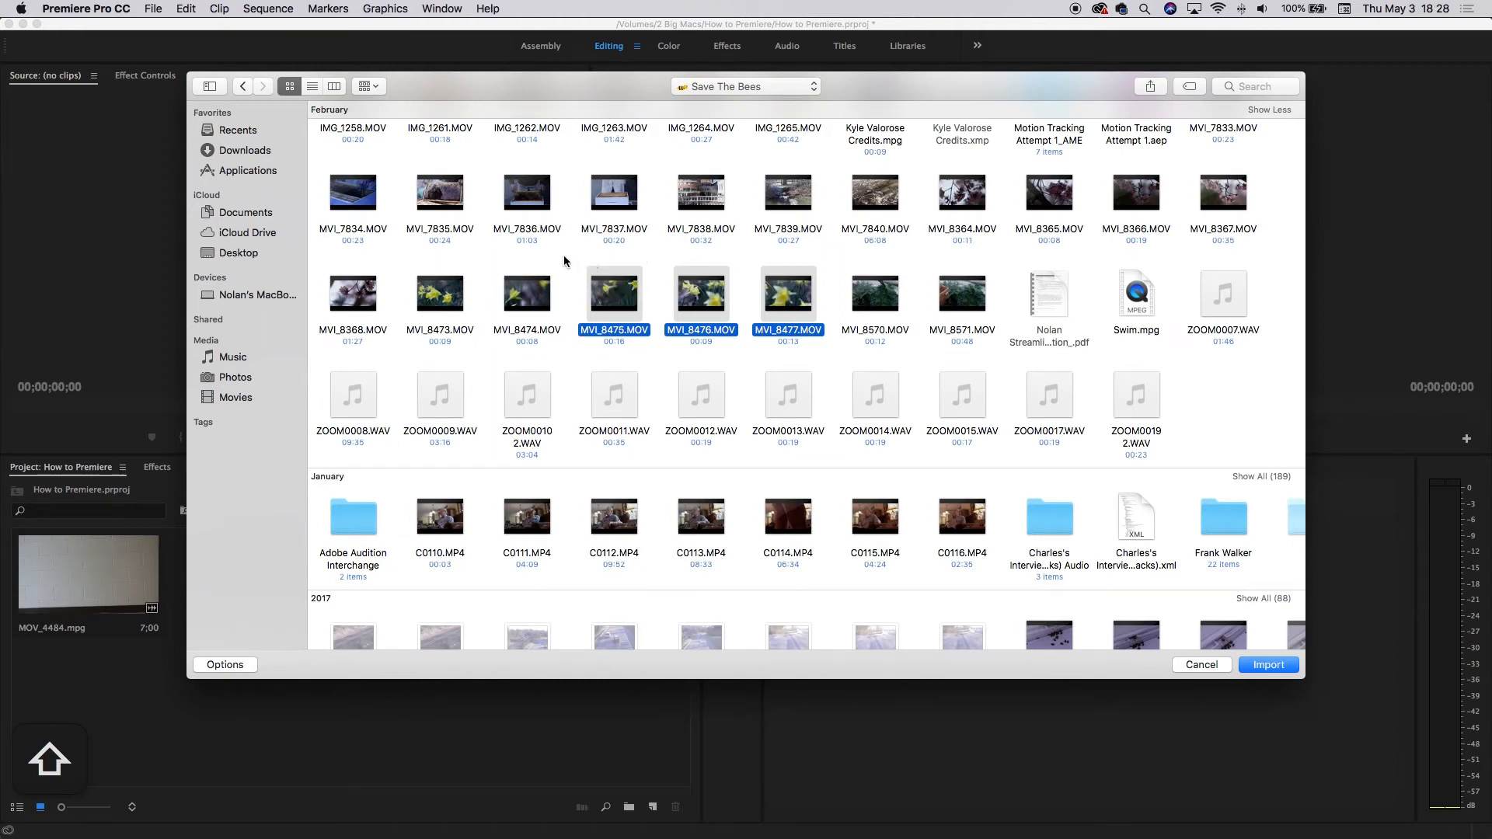
pyautogui.keyDown('shift'); pyautogui.click(488, 309); pyautogui.keyUp('shift')
pyautogui.keyDown('shift'); pyautogui.click(457, 299); pyautogui.keyUp('shift')
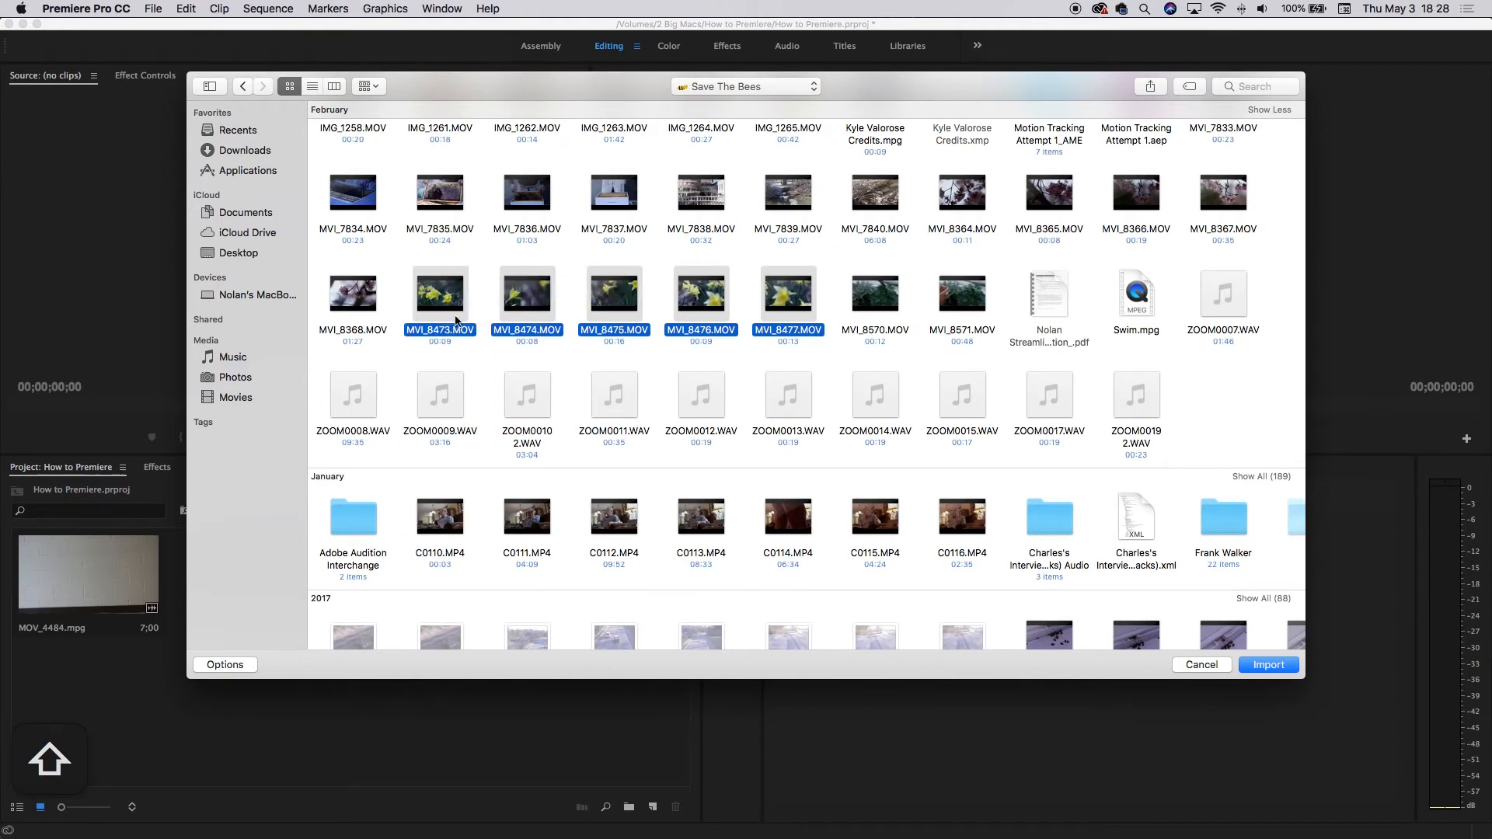
pyautogui.keyDown('super'); pyautogui.click(463, 294); pyautogui.keyUp('super')
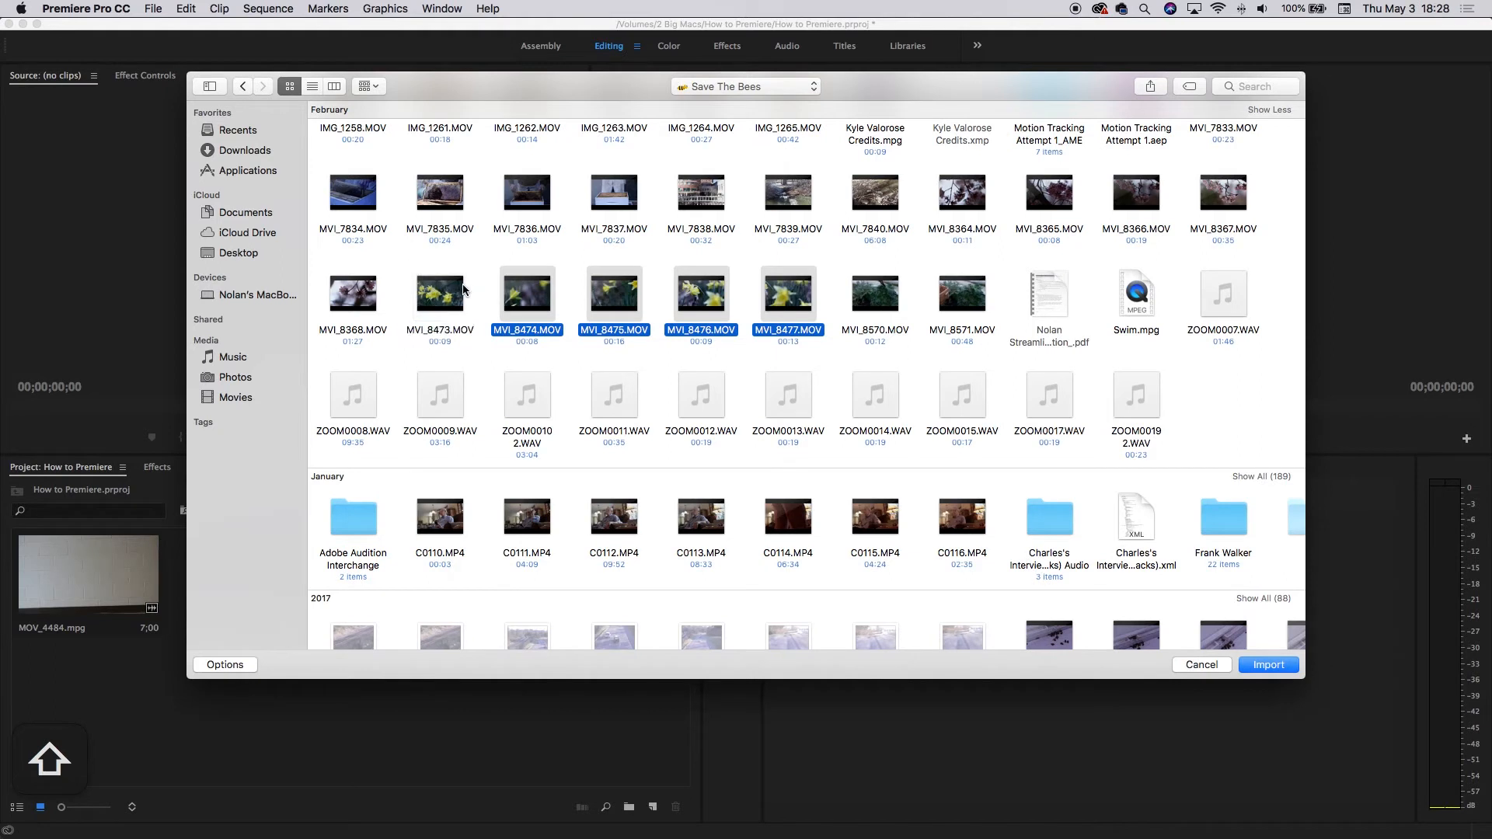
pyautogui.keyDown('super'); pyautogui.click(532, 295); pyautogui.keyUp('super')
pyautogui.press('Return')
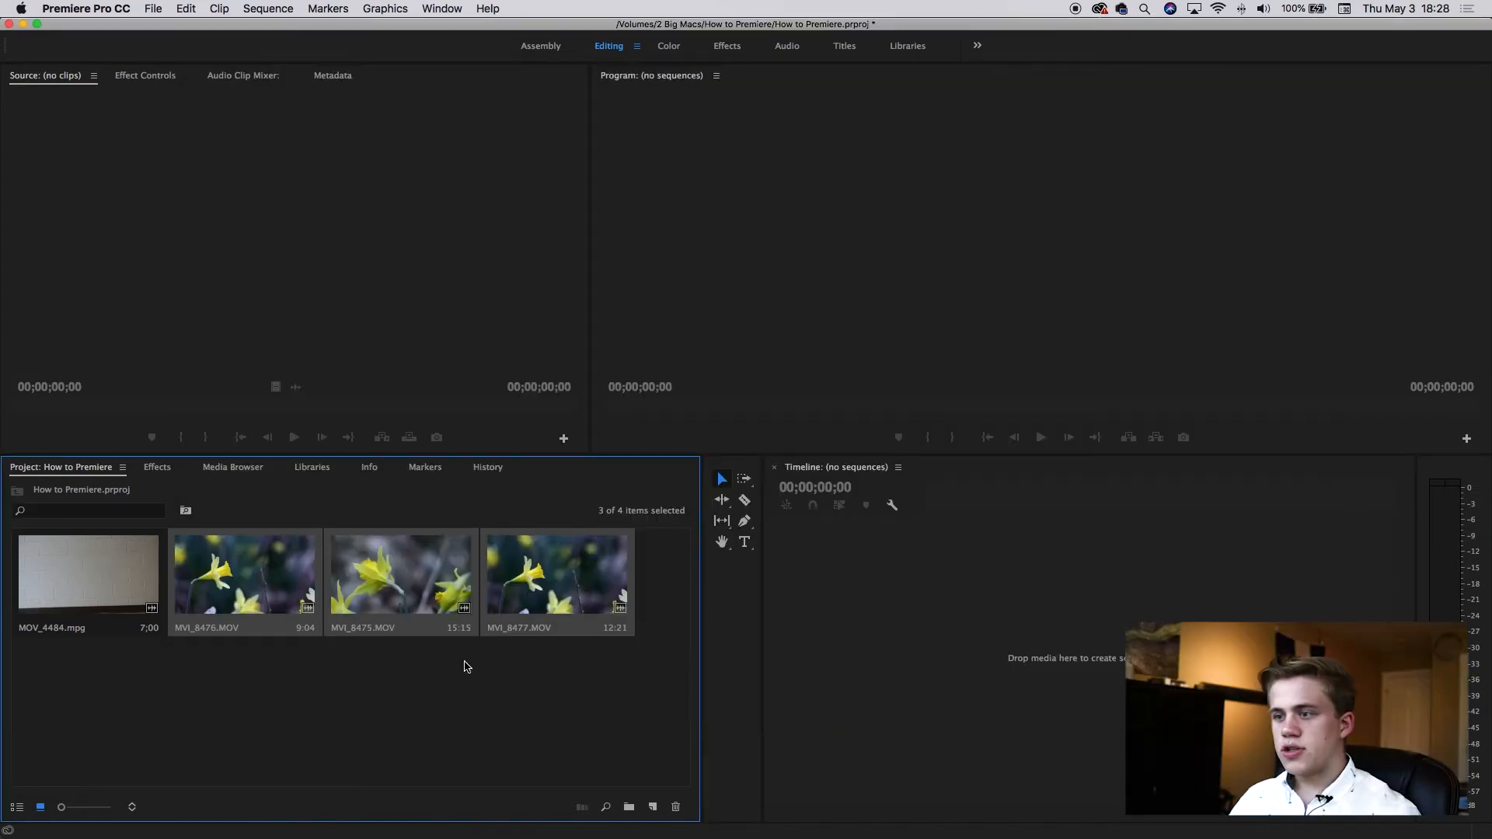
# Create a new bin in the project named Flowers.
pyautogui.click(435, 724)
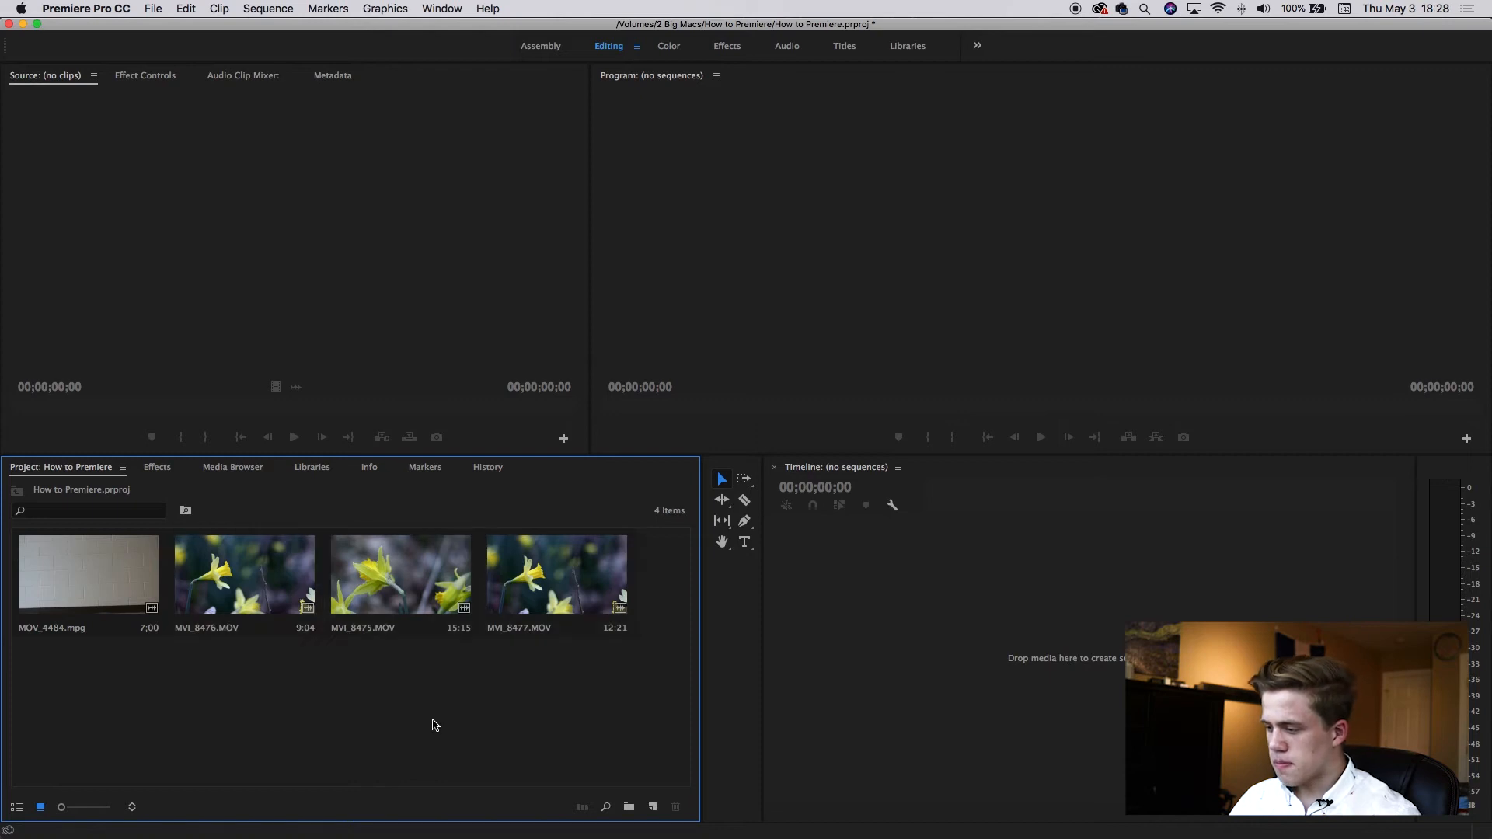
pyautogui.click(630, 808)
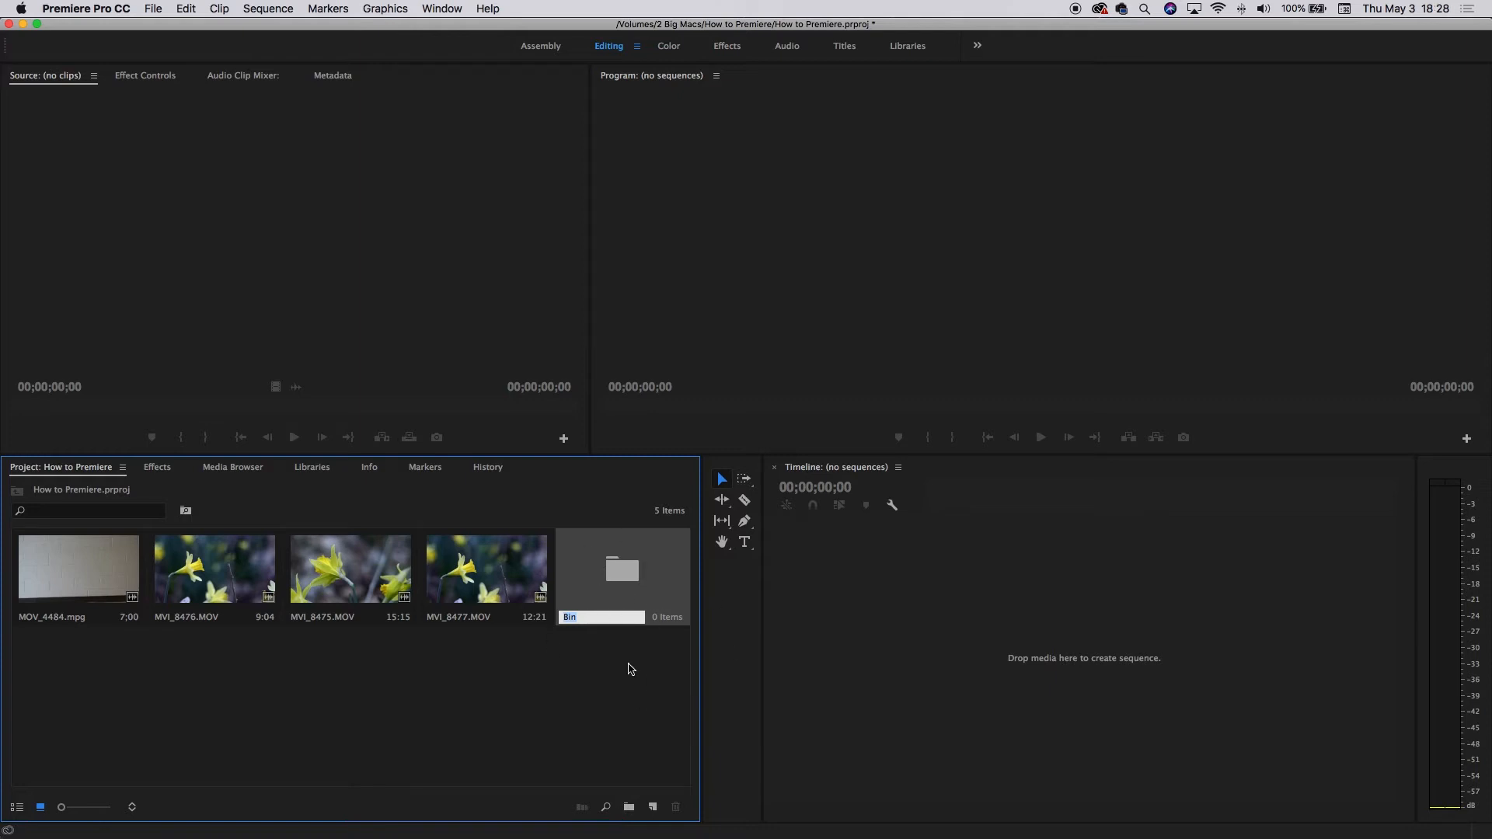
pyautogui.write('Flowers')
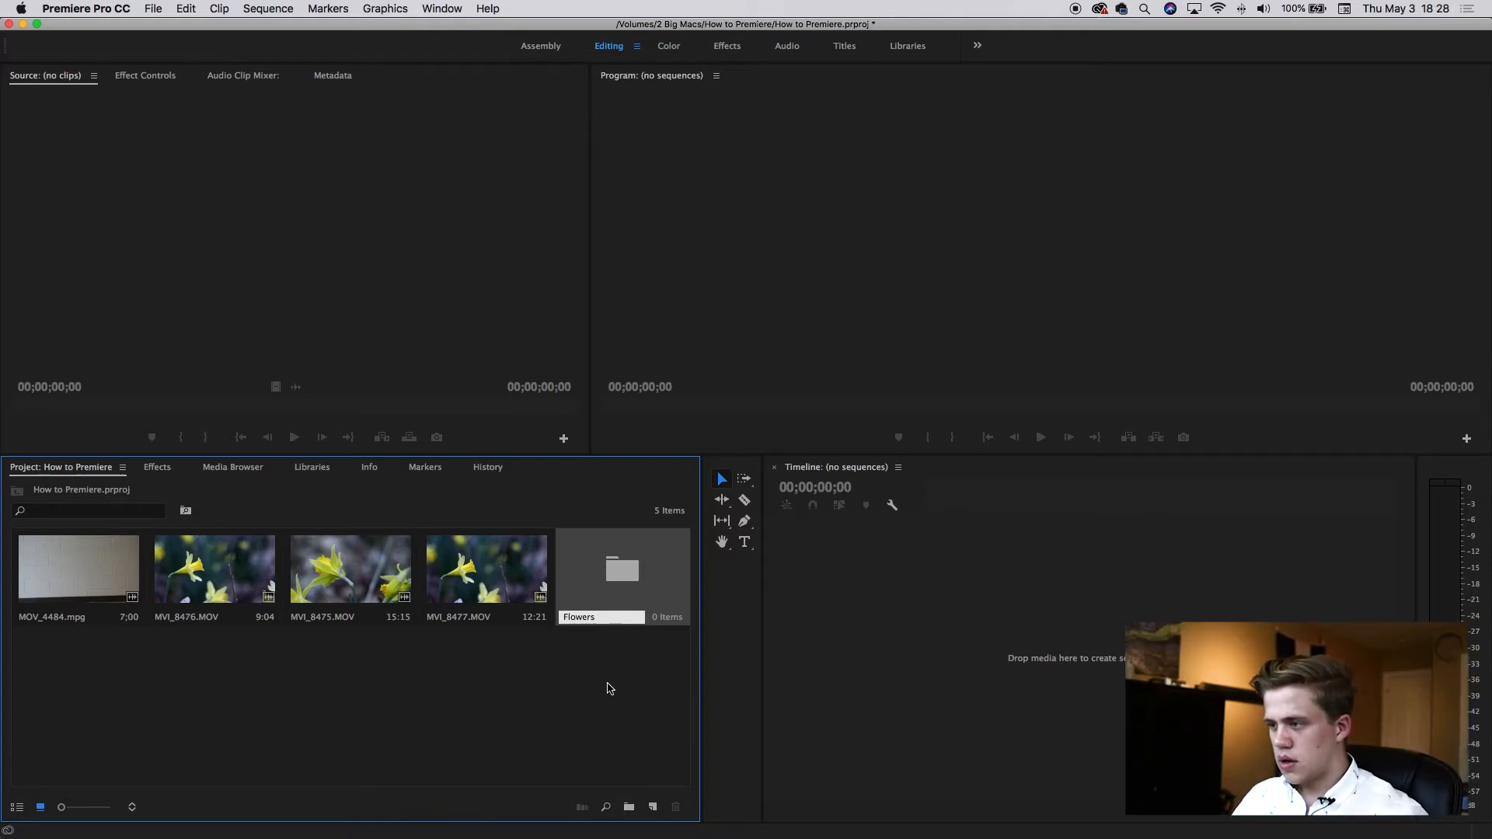
pyautogui.click(610, 689)
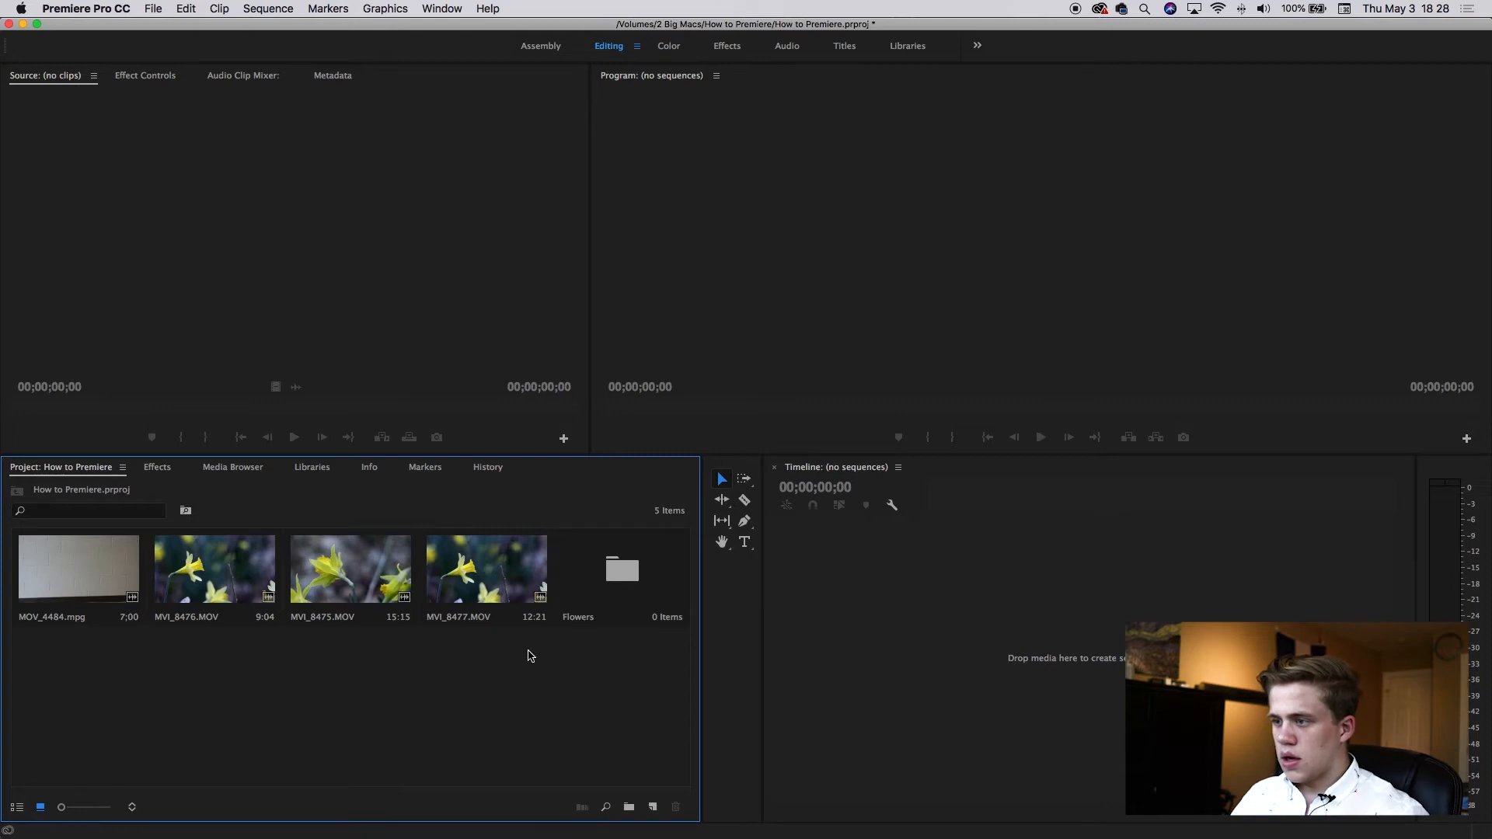
# Move the three flower clips into the Flowers bin and open the bin.
pyautogui.moveTo(514, 652); pyautogui.dragTo(616, 582)
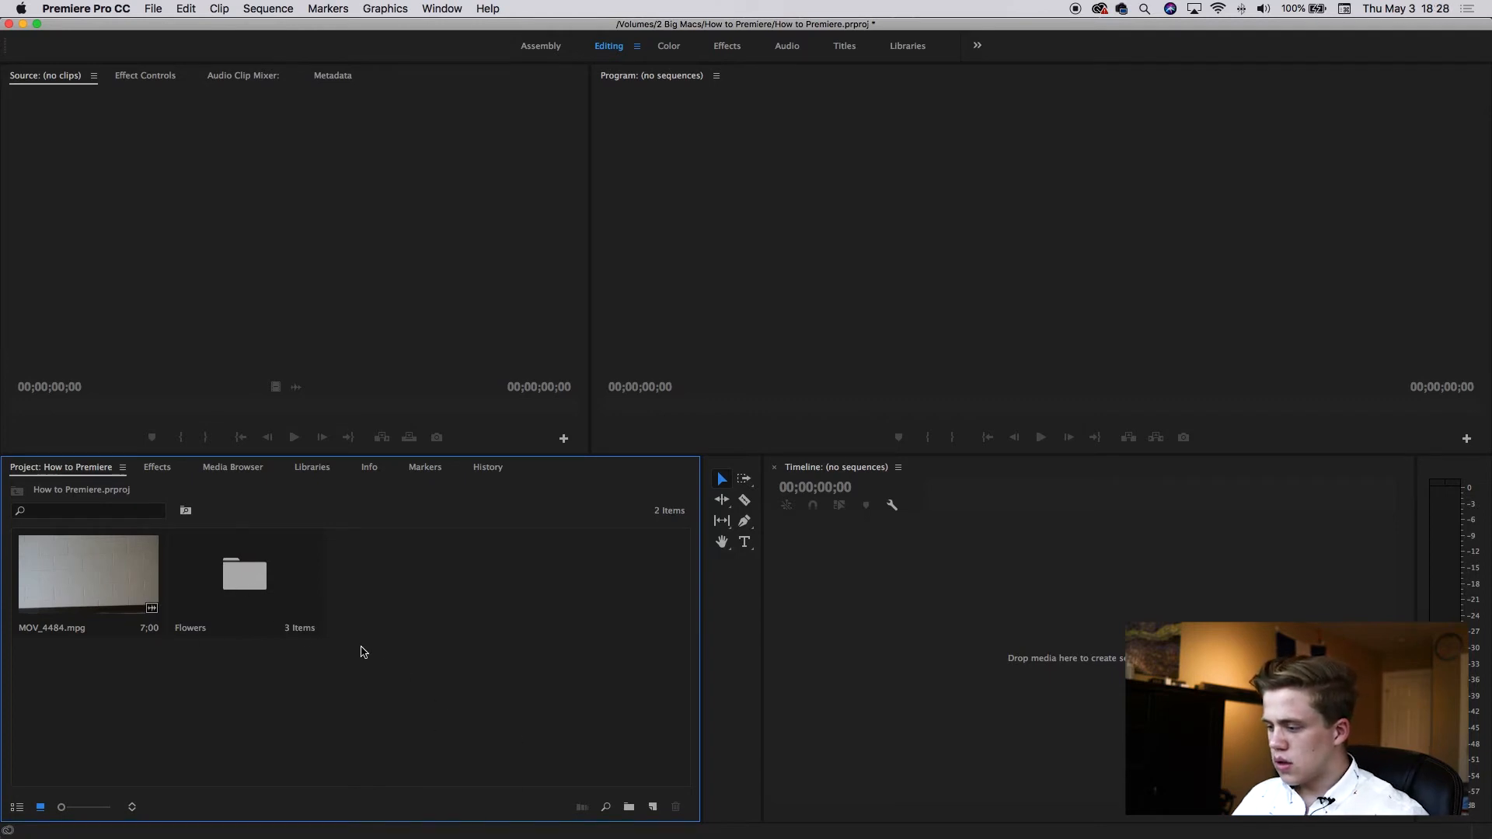
pyautogui.doubleClick(263, 593)
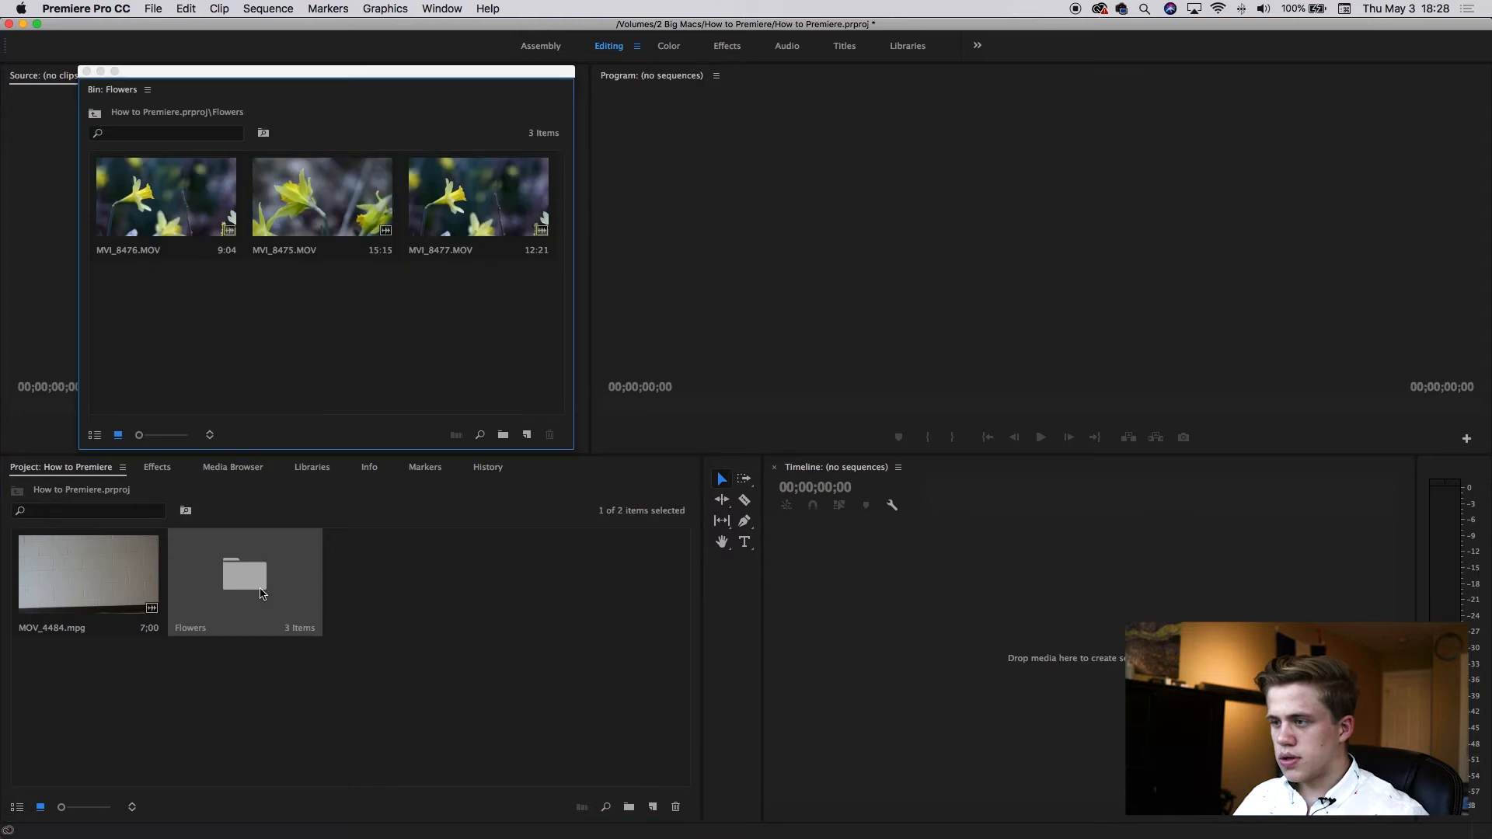
# Rename MVI_8476.MOV as Flowers 1 and MVI_8475.MOV as Flowers 2.
pyautogui.click(145, 248)
pyautogui.write('Flowers 1')
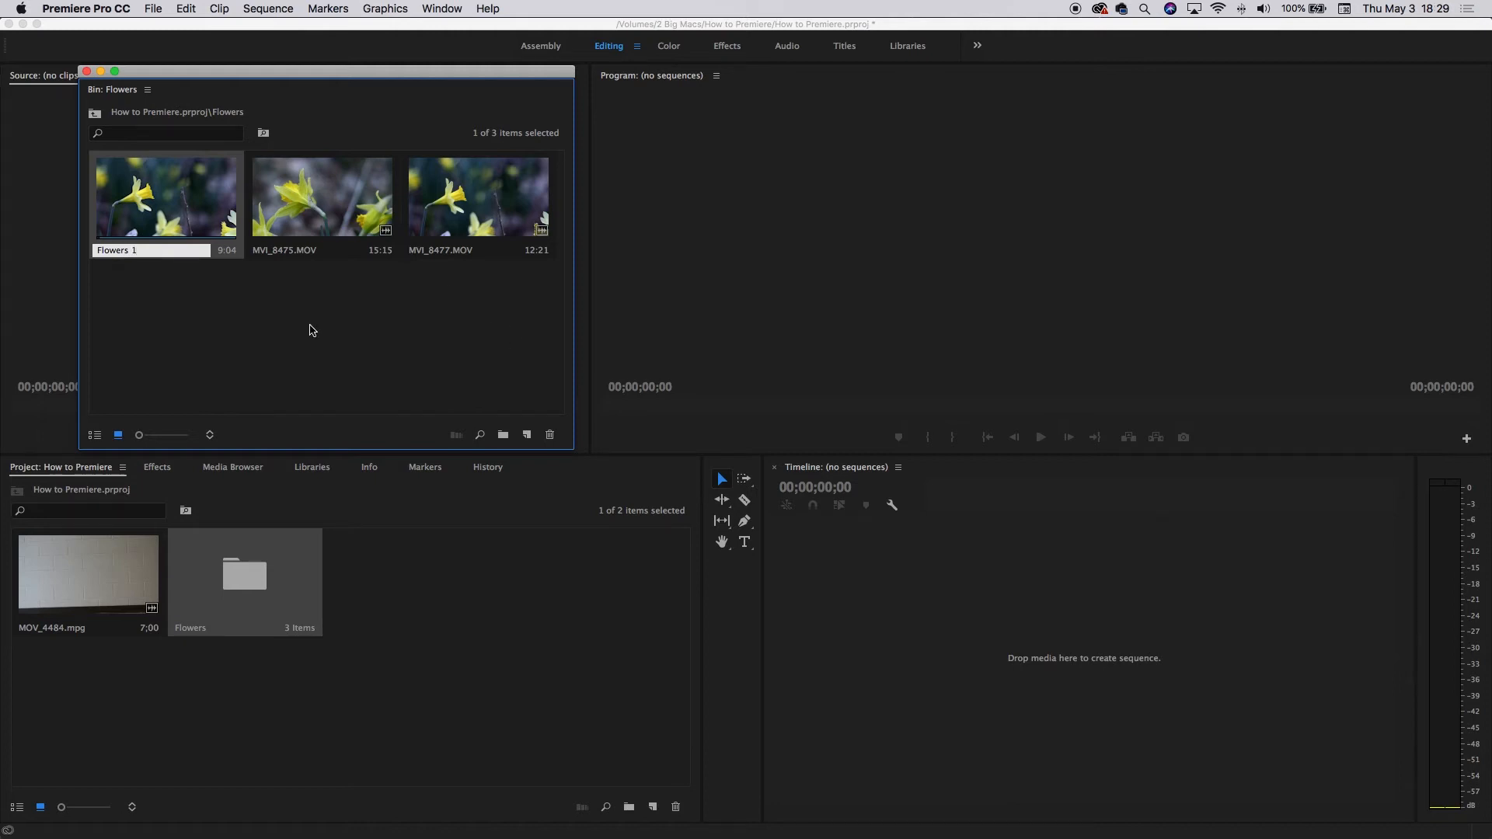
pyautogui.click(309, 330)
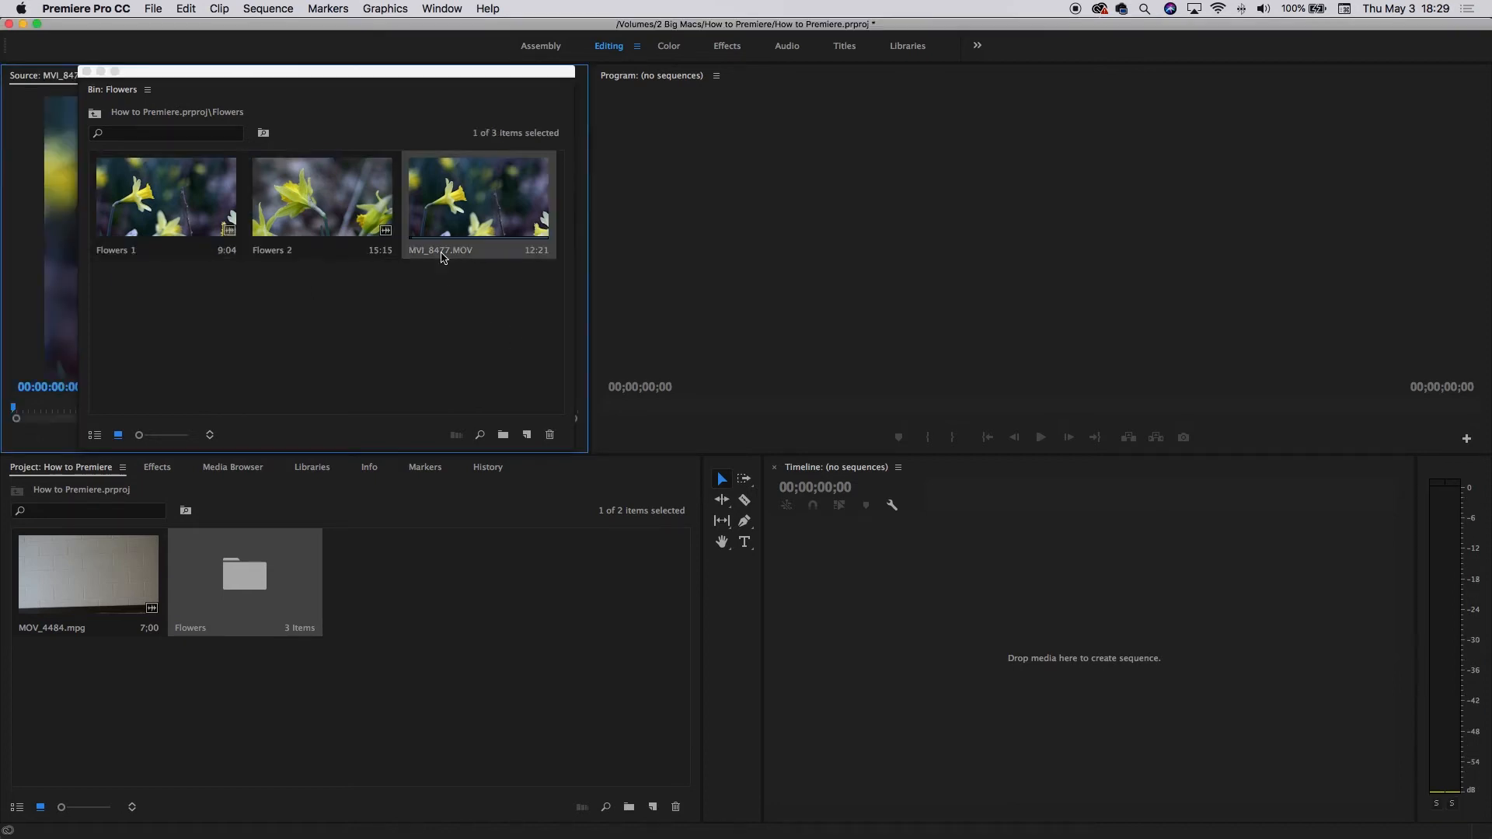
pyautogui.click(431, 292)
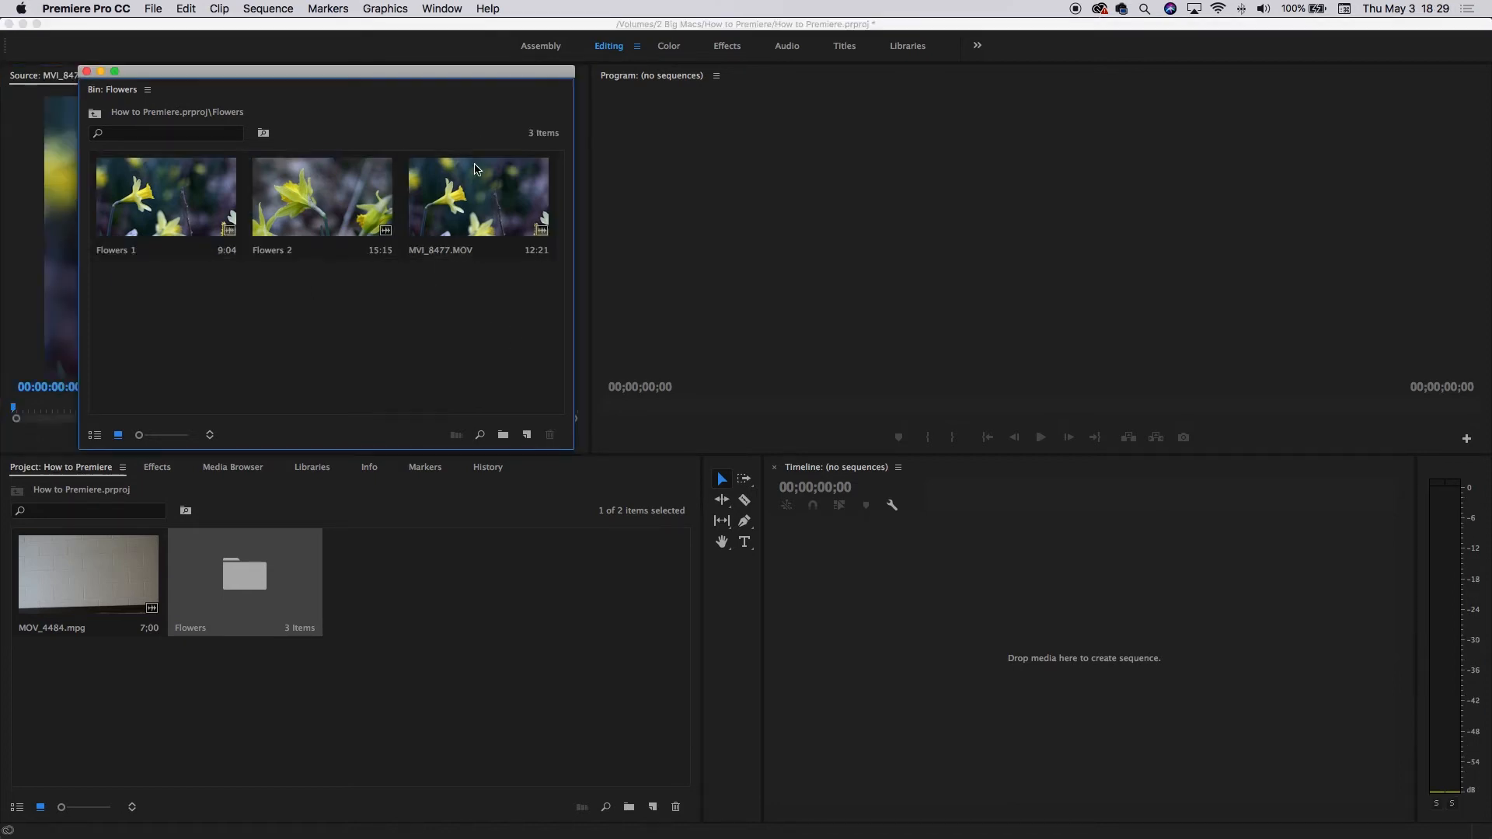
# Rename MVI_8477.MOV as Flowers 3 and close the Flowers bin window.
pyautogui.click(474, 191)
pyautogui.click(434, 247)
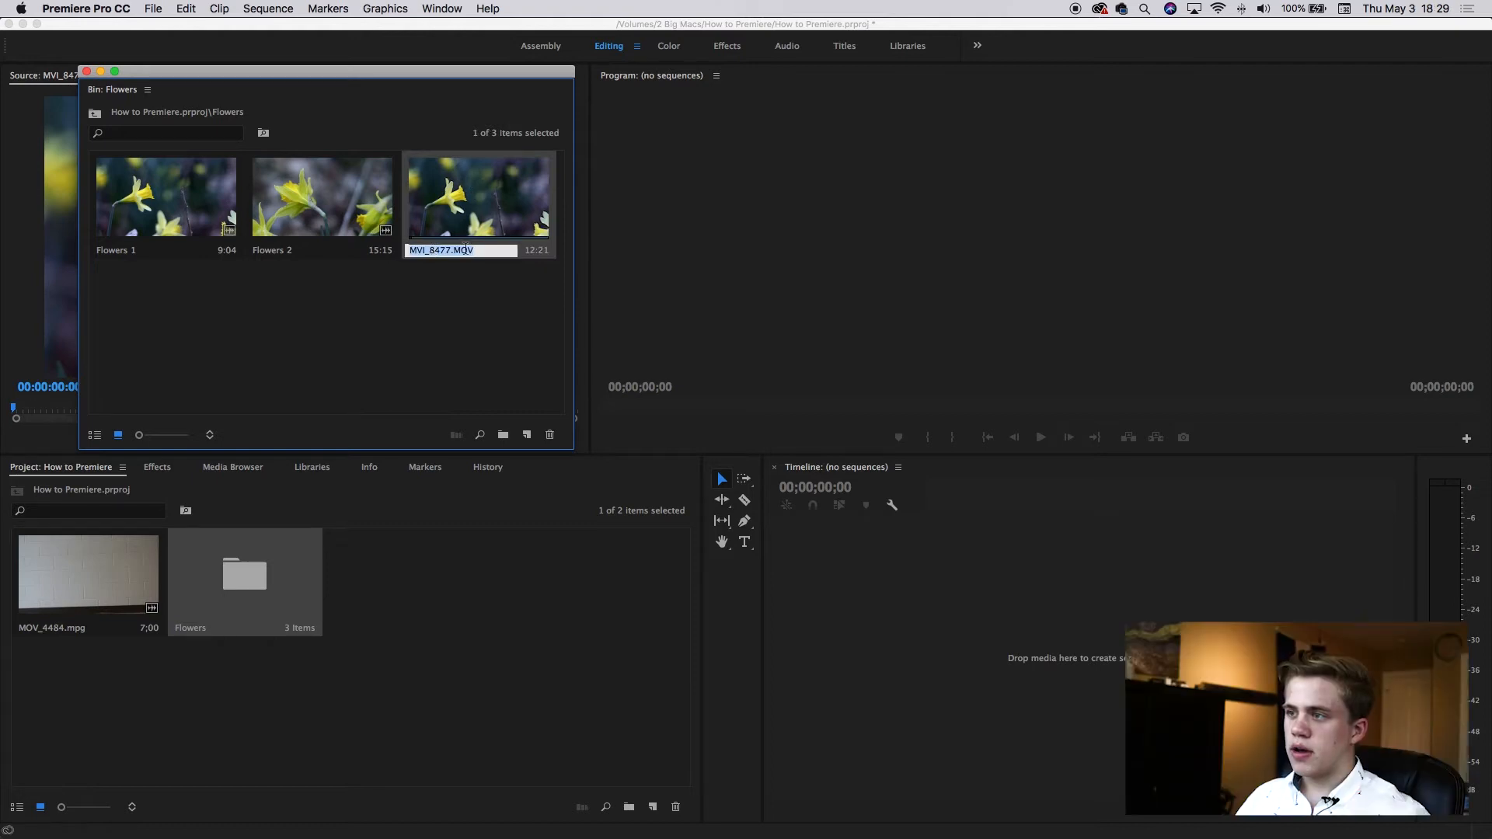
pyautogui.write('Flowers 3')
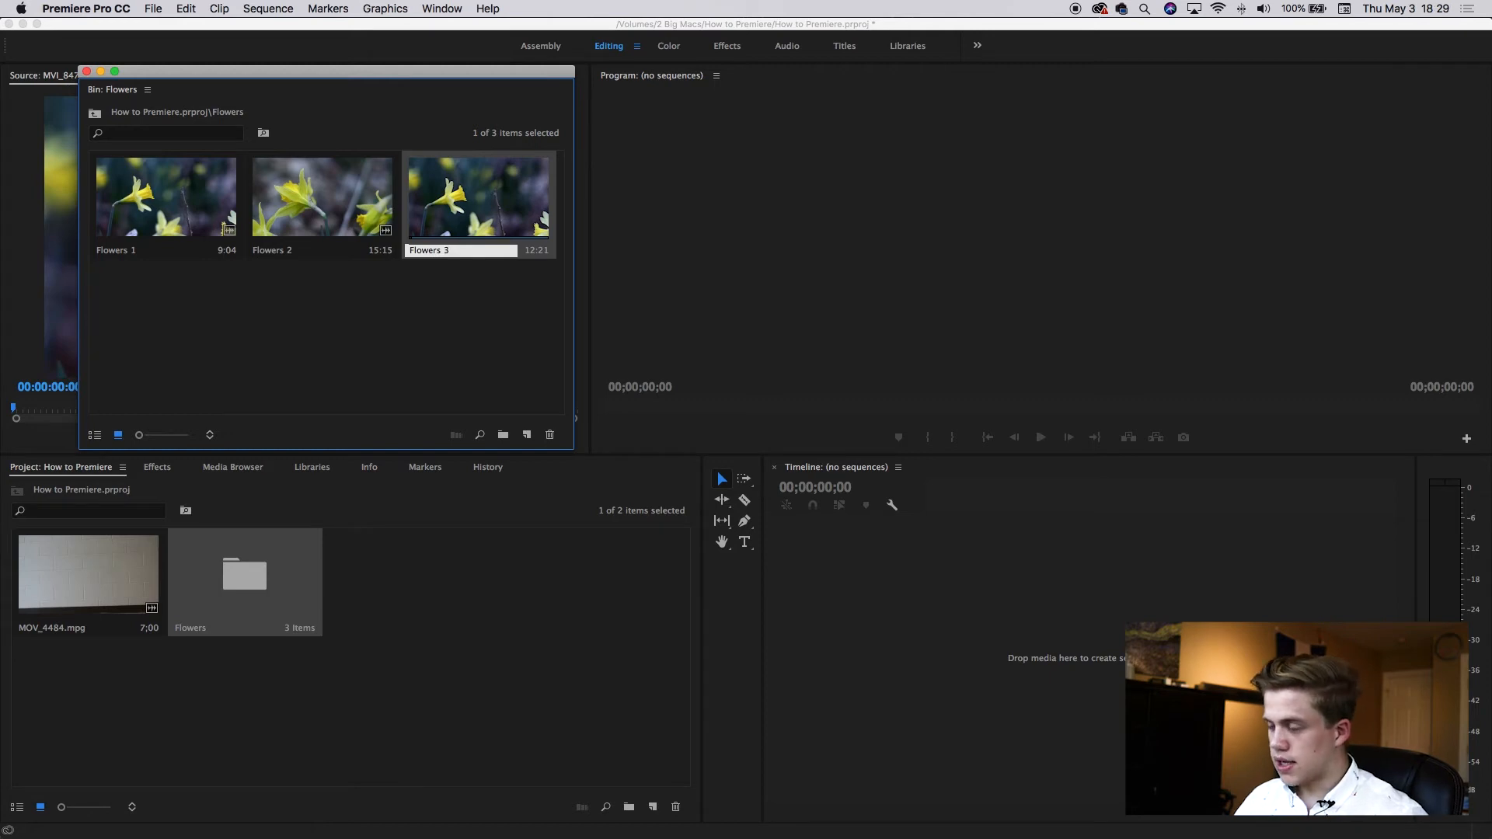
pyautogui.click(433, 303)
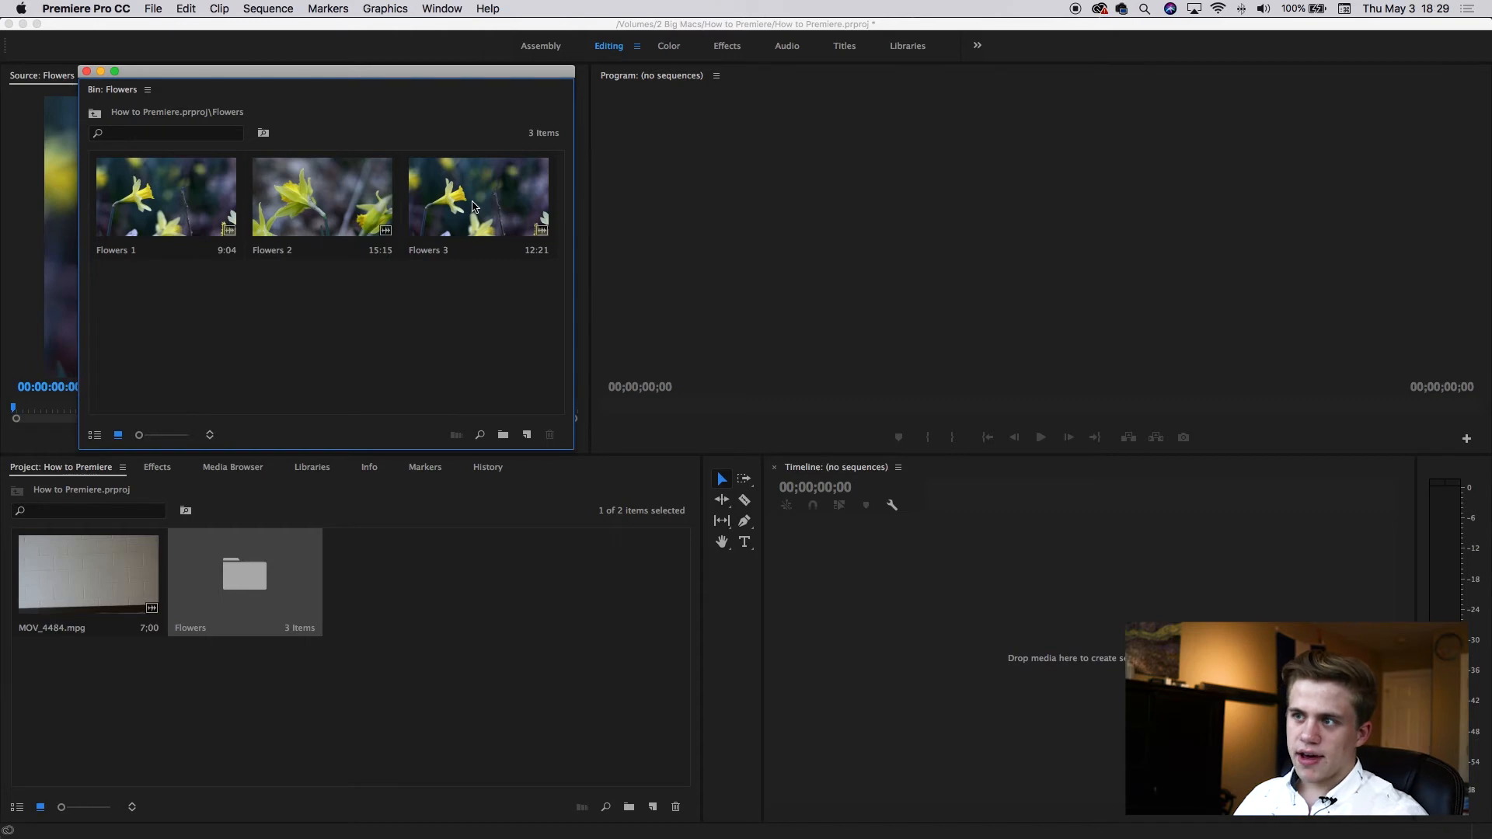
pyautogui.click(86, 71)
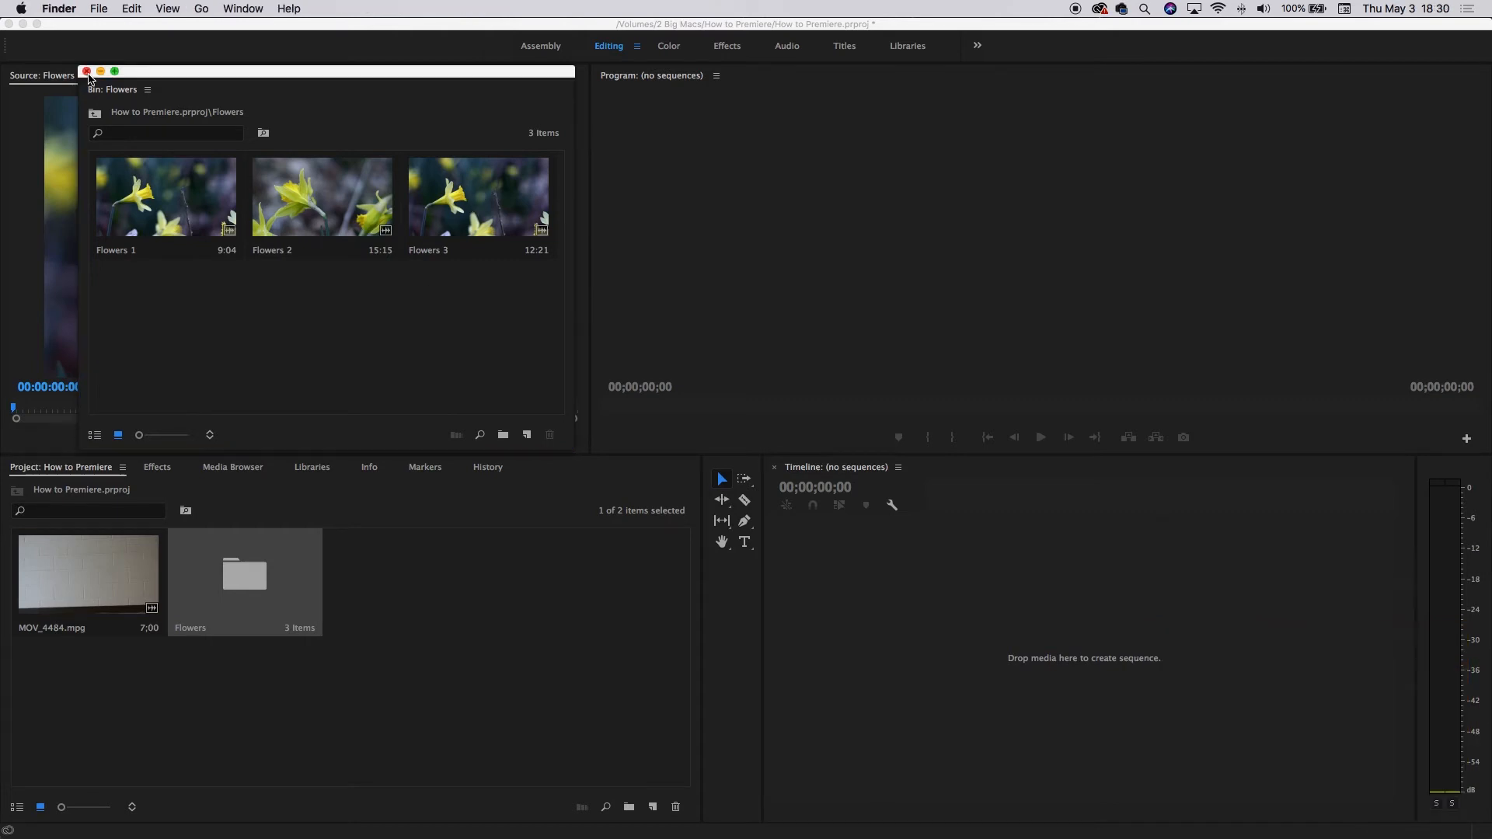
# Rename the MOV_4484.mpg clip as Hallway Shot.
pyautogui.click(79, 639)
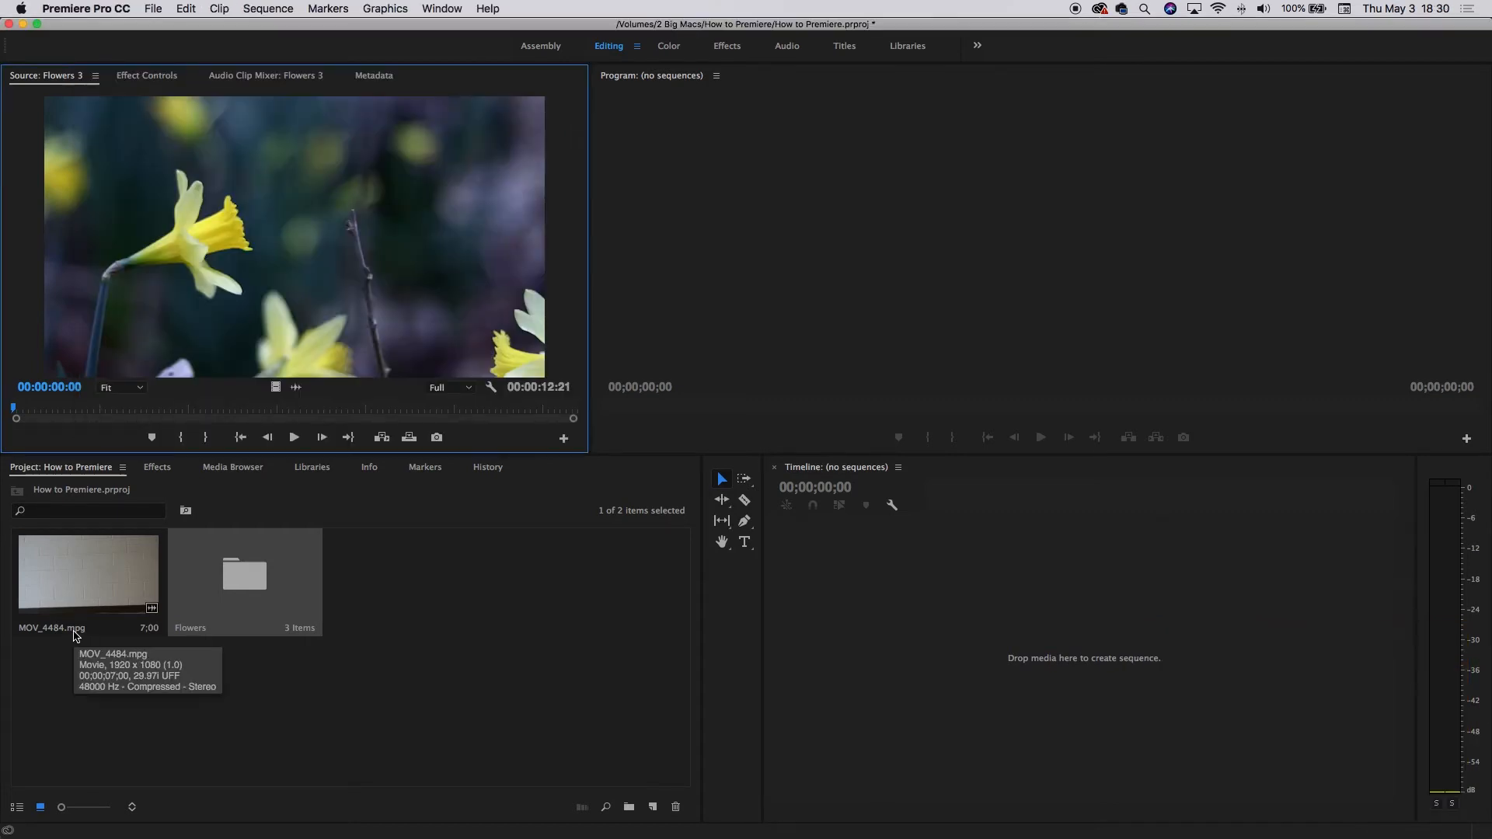
pyautogui.click(62, 628)
pyautogui.click(61, 627)
pyautogui.write('Hallway SH')
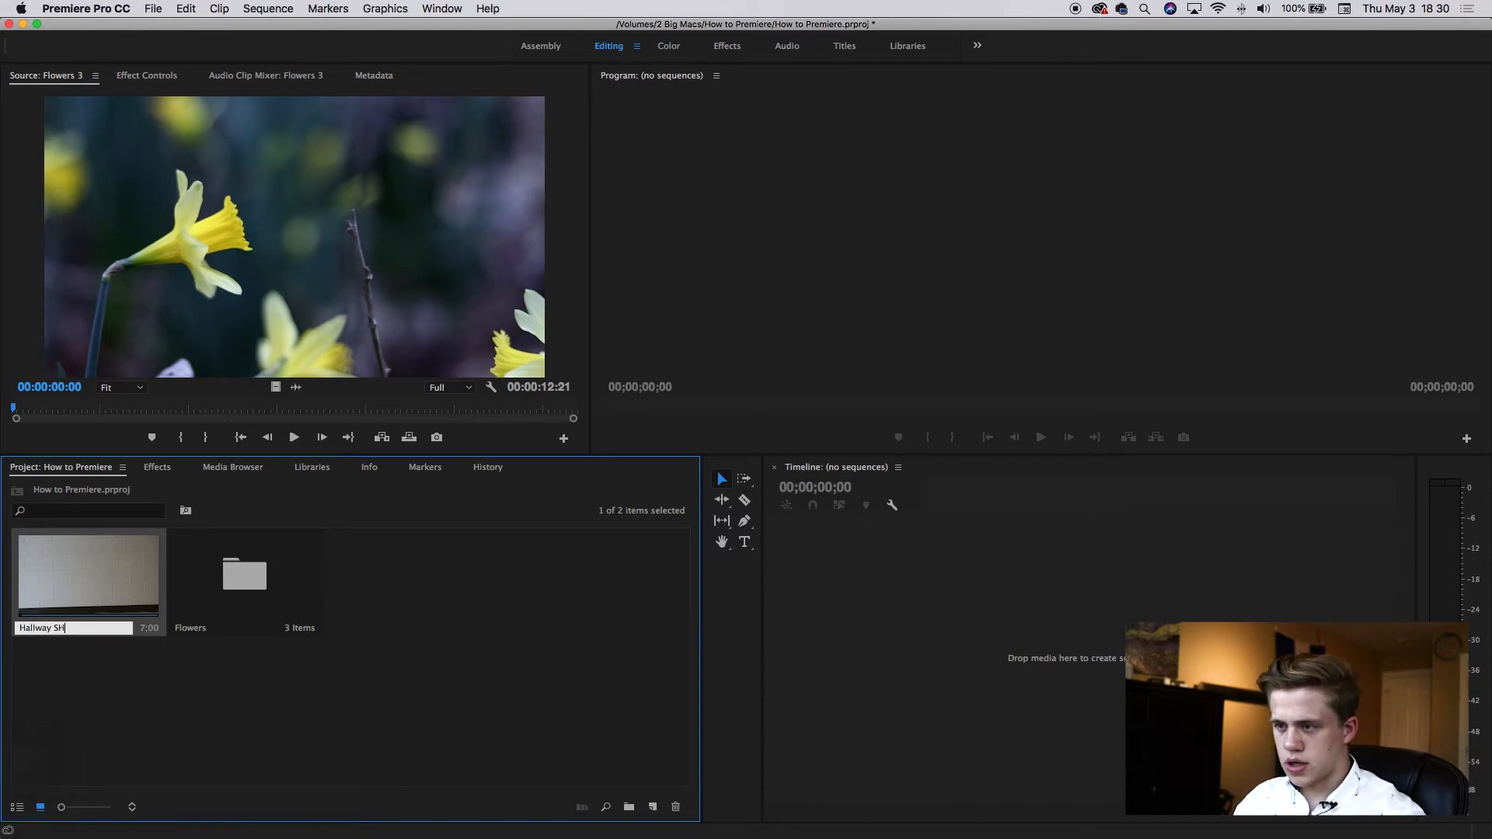
pyautogui.write('ot')
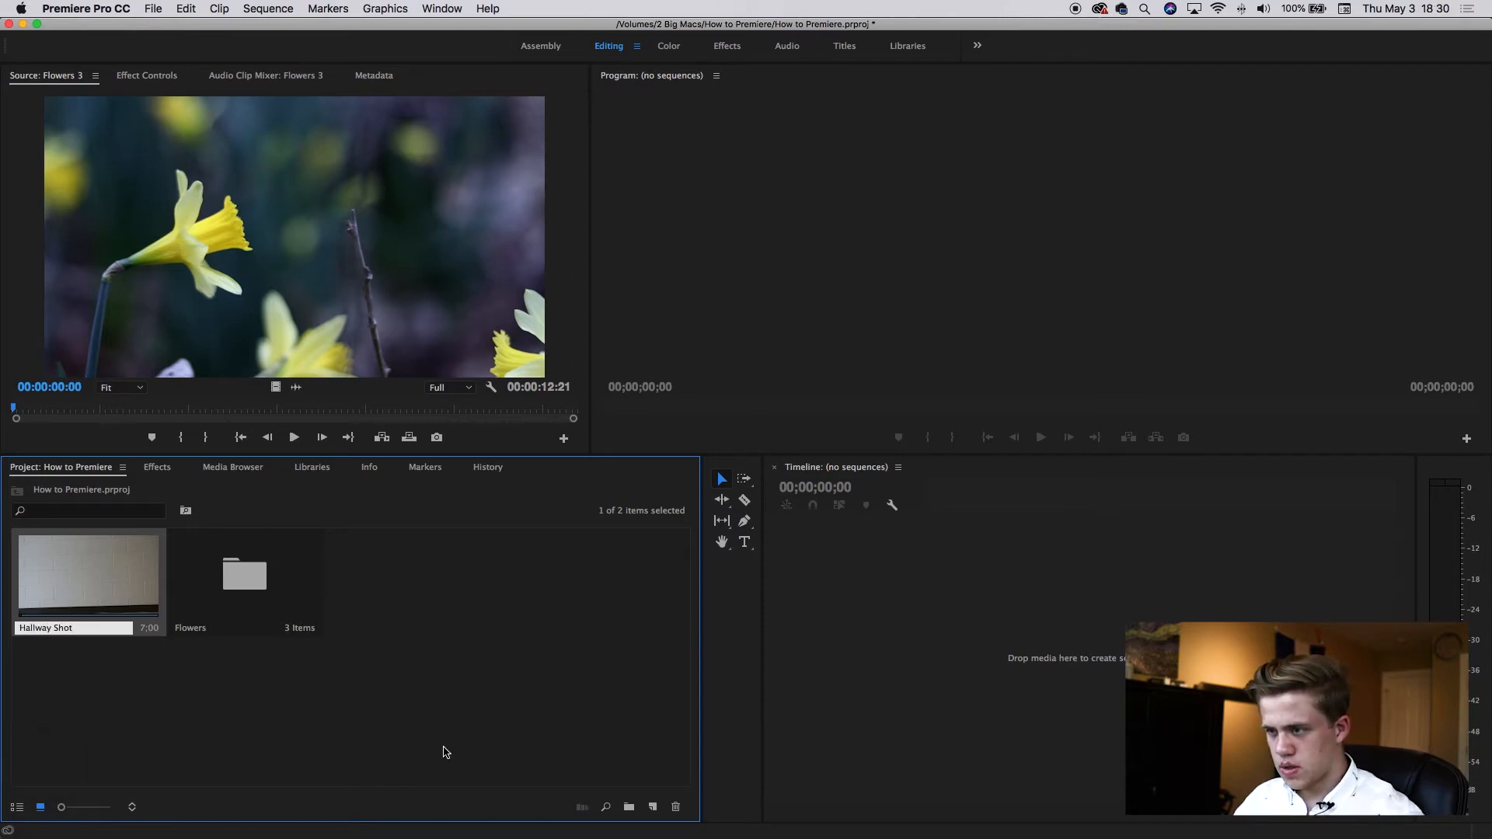
pyautogui.click(426, 708)
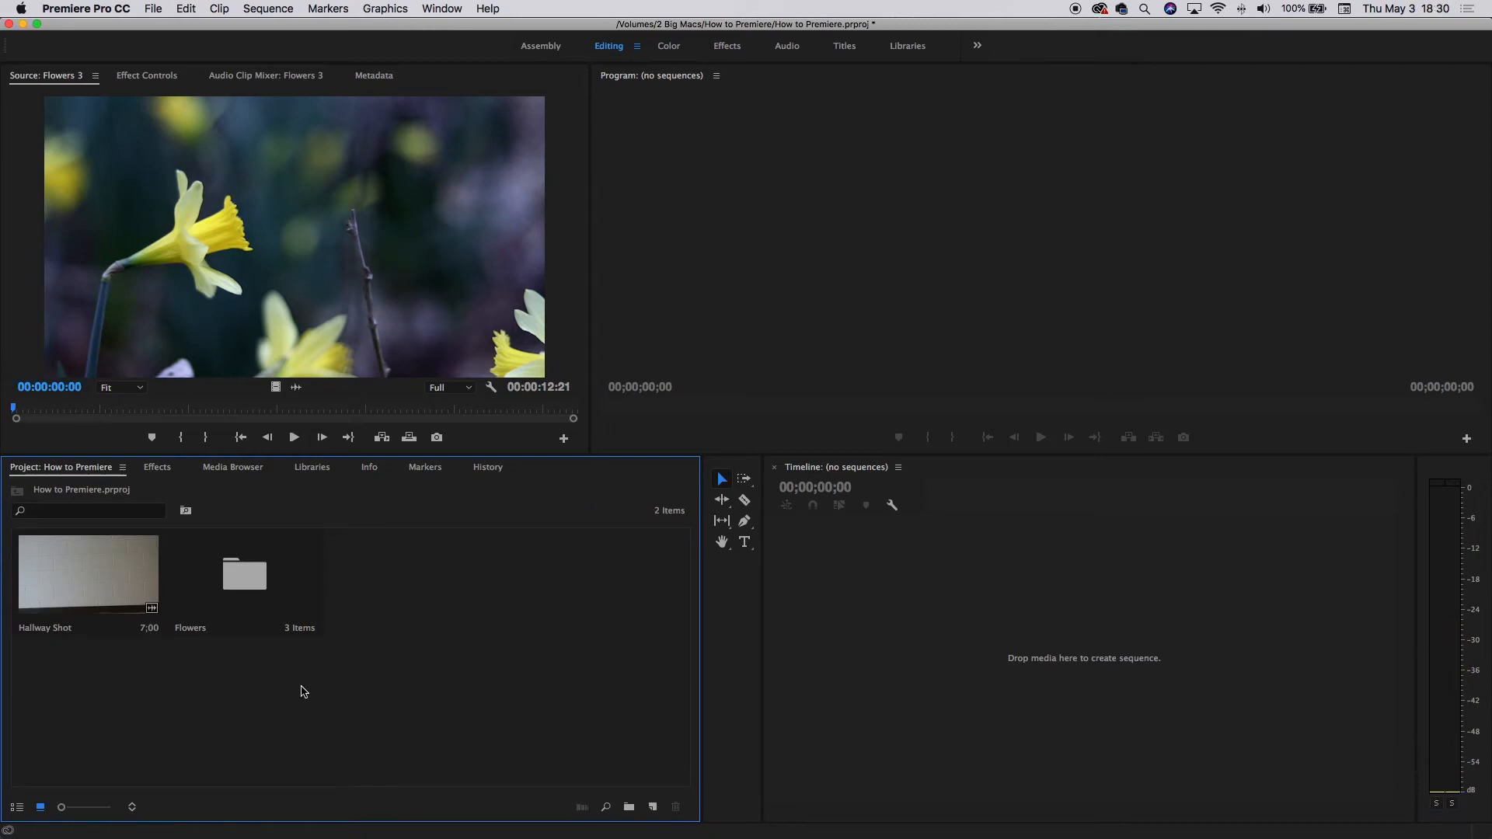
# Create a new sequence from the DSLR 1080p24 preset named How to Premiere.
pyautogui.click(654, 808)
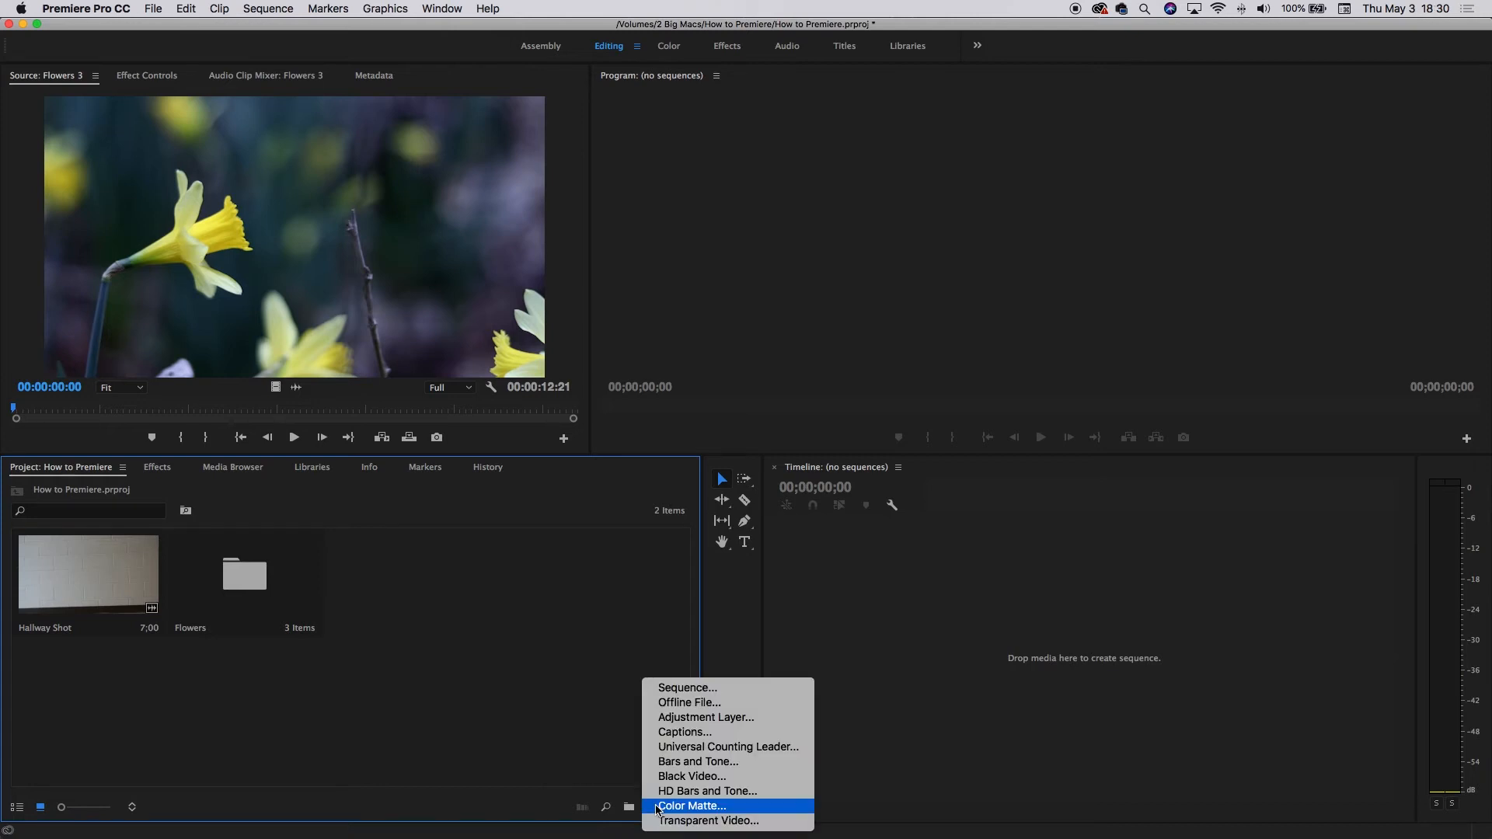
pyautogui.click(561, 718)
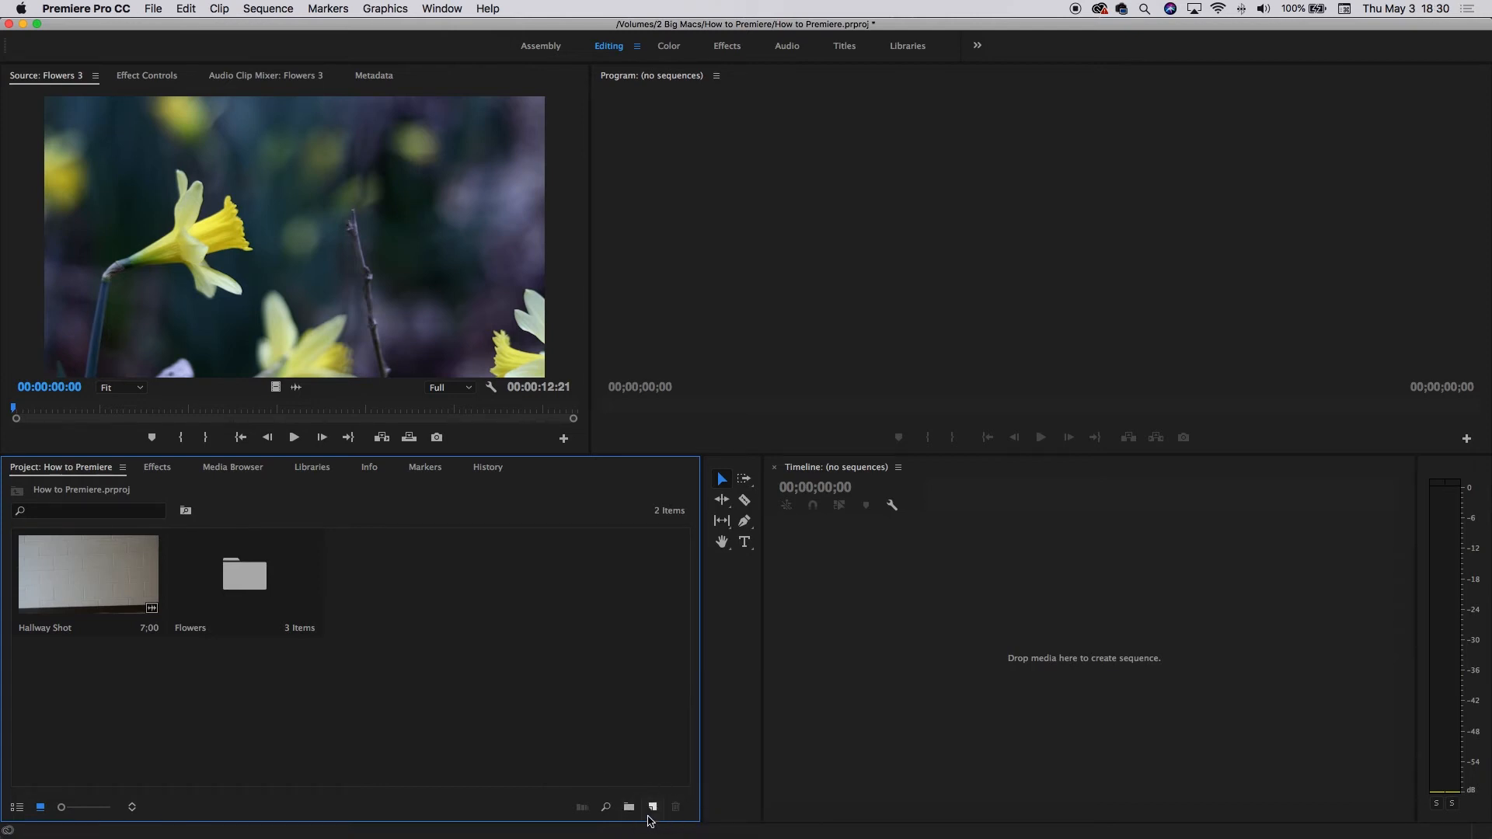
pyautogui.click(653, 807)
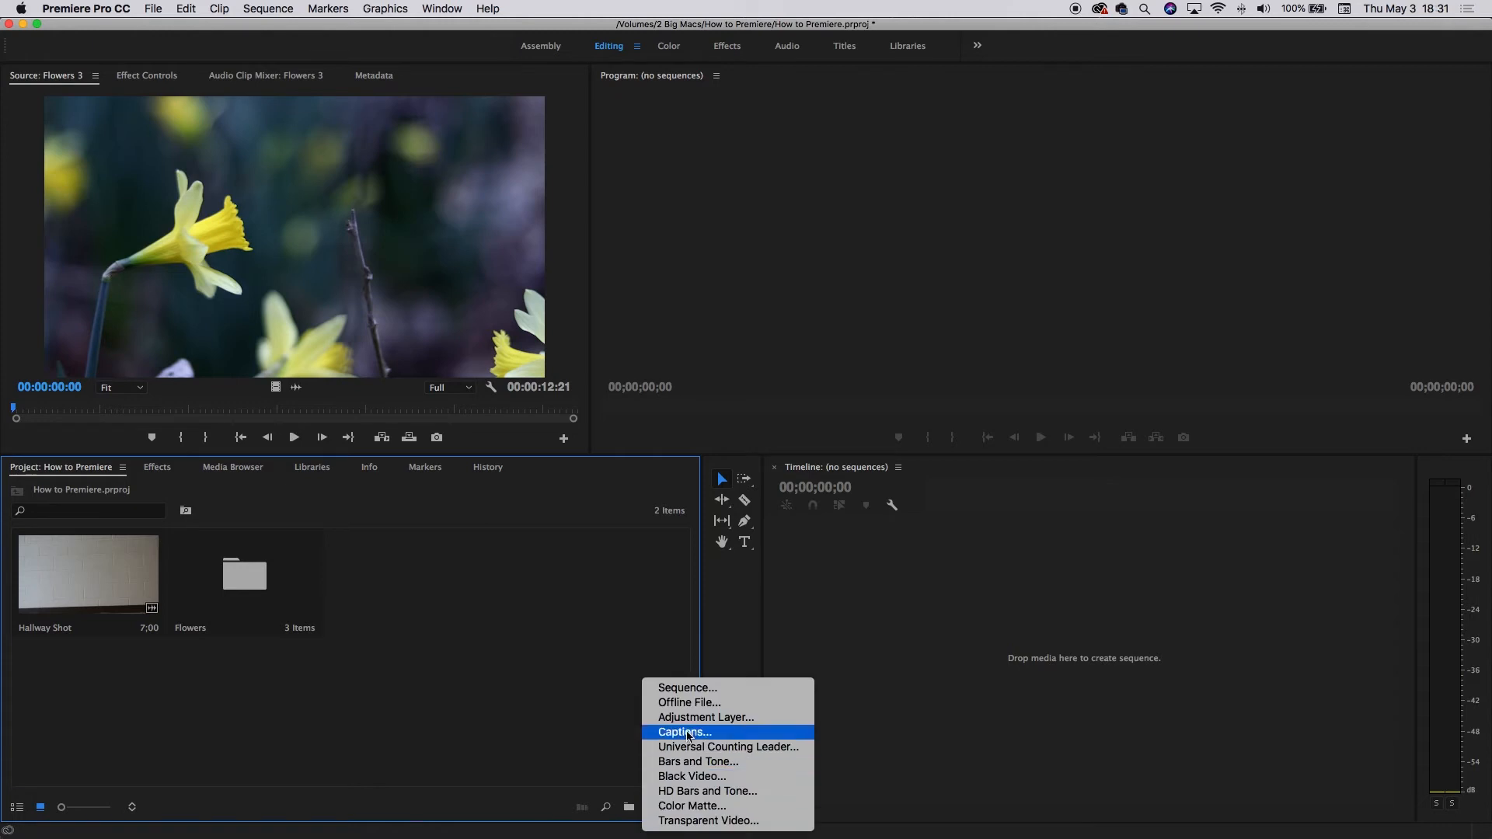
pyautogui.click(691, 688)
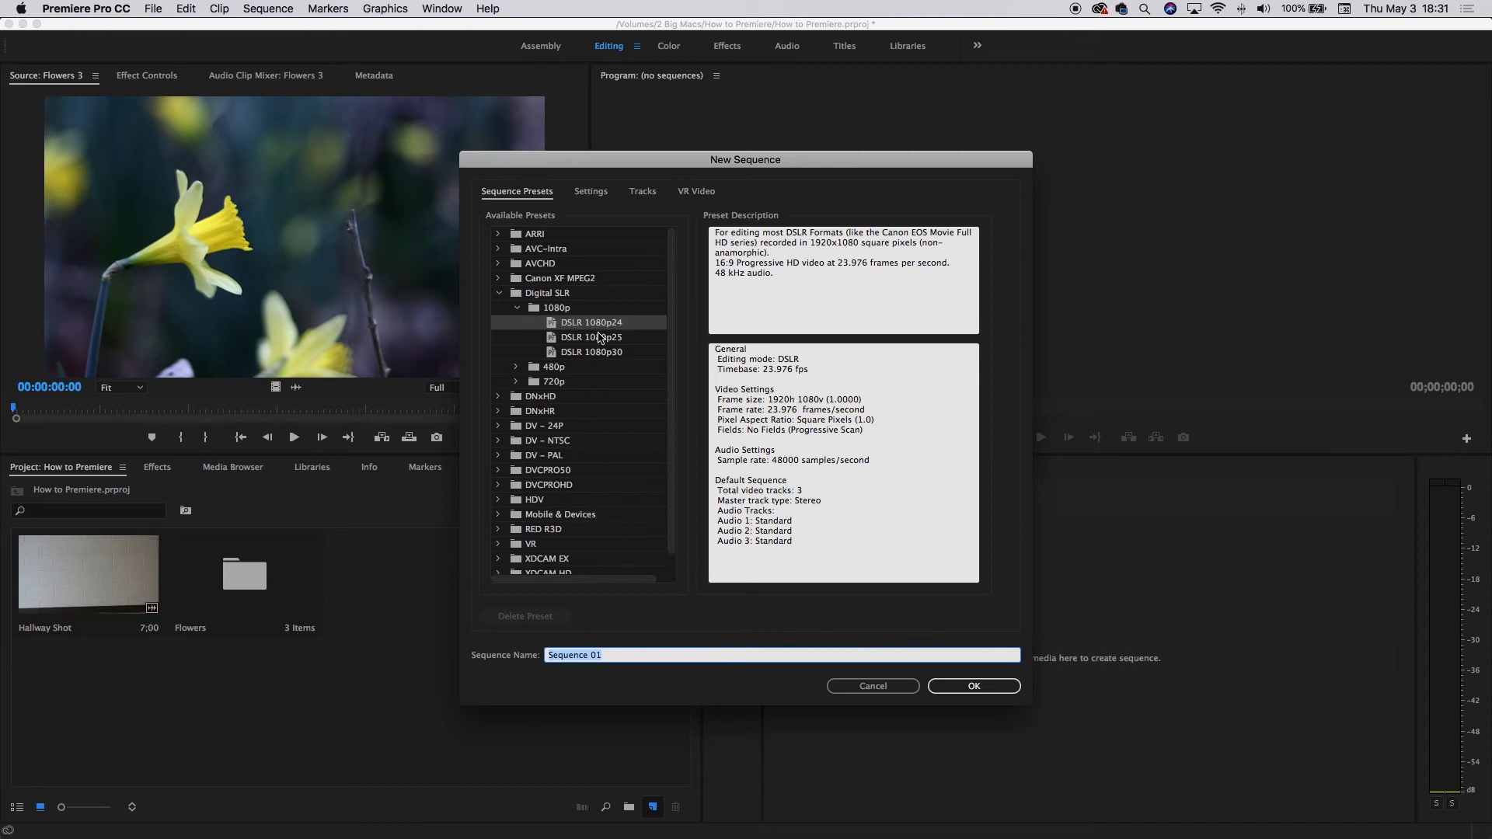
pyautogui.click(622, 324)
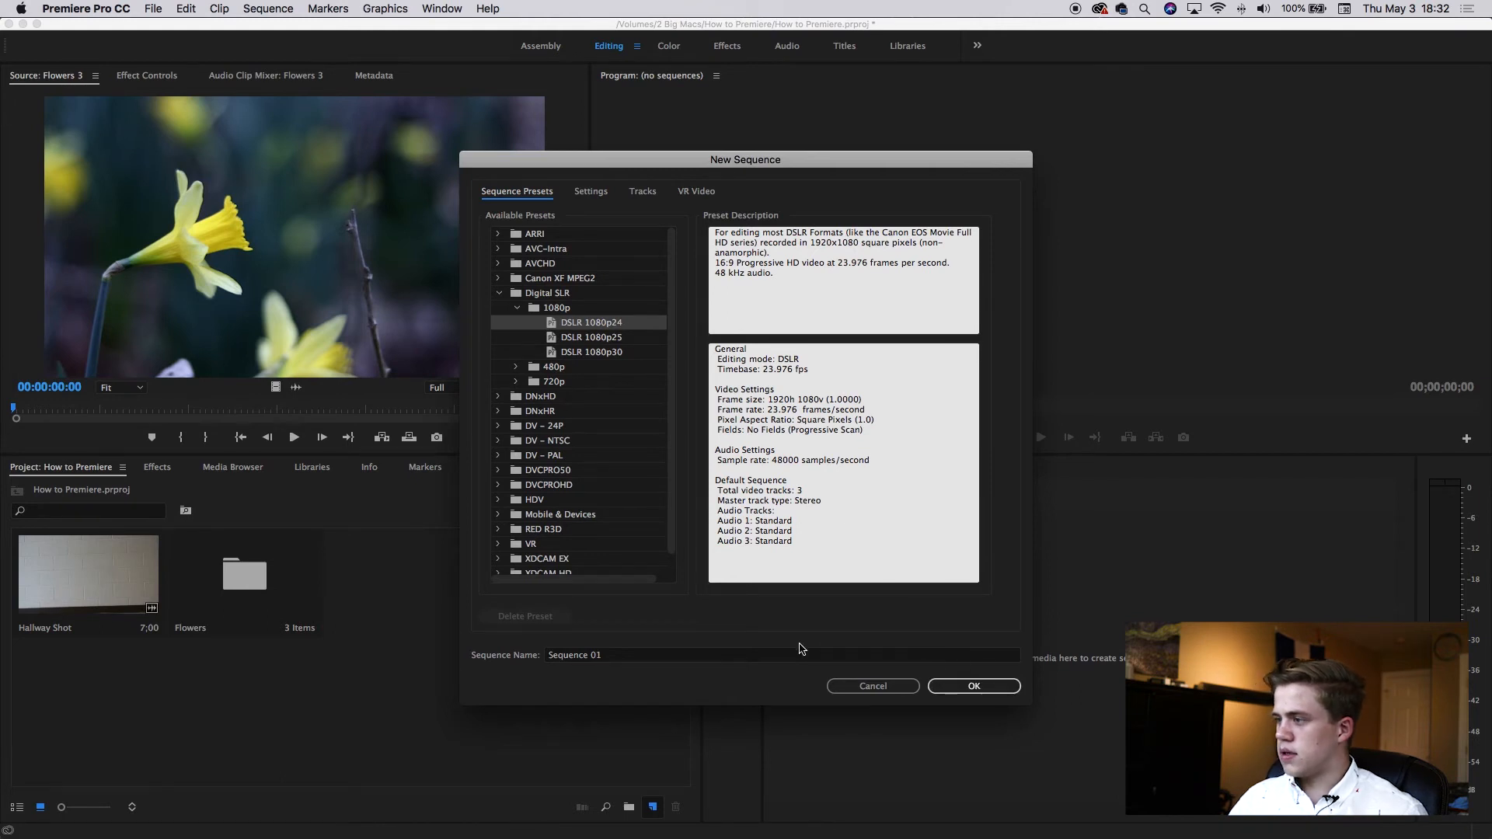
pyautogui.click(860, 656)
pyautogui.moveTo(859, 656); pyautogui.dragTo(536, 655)
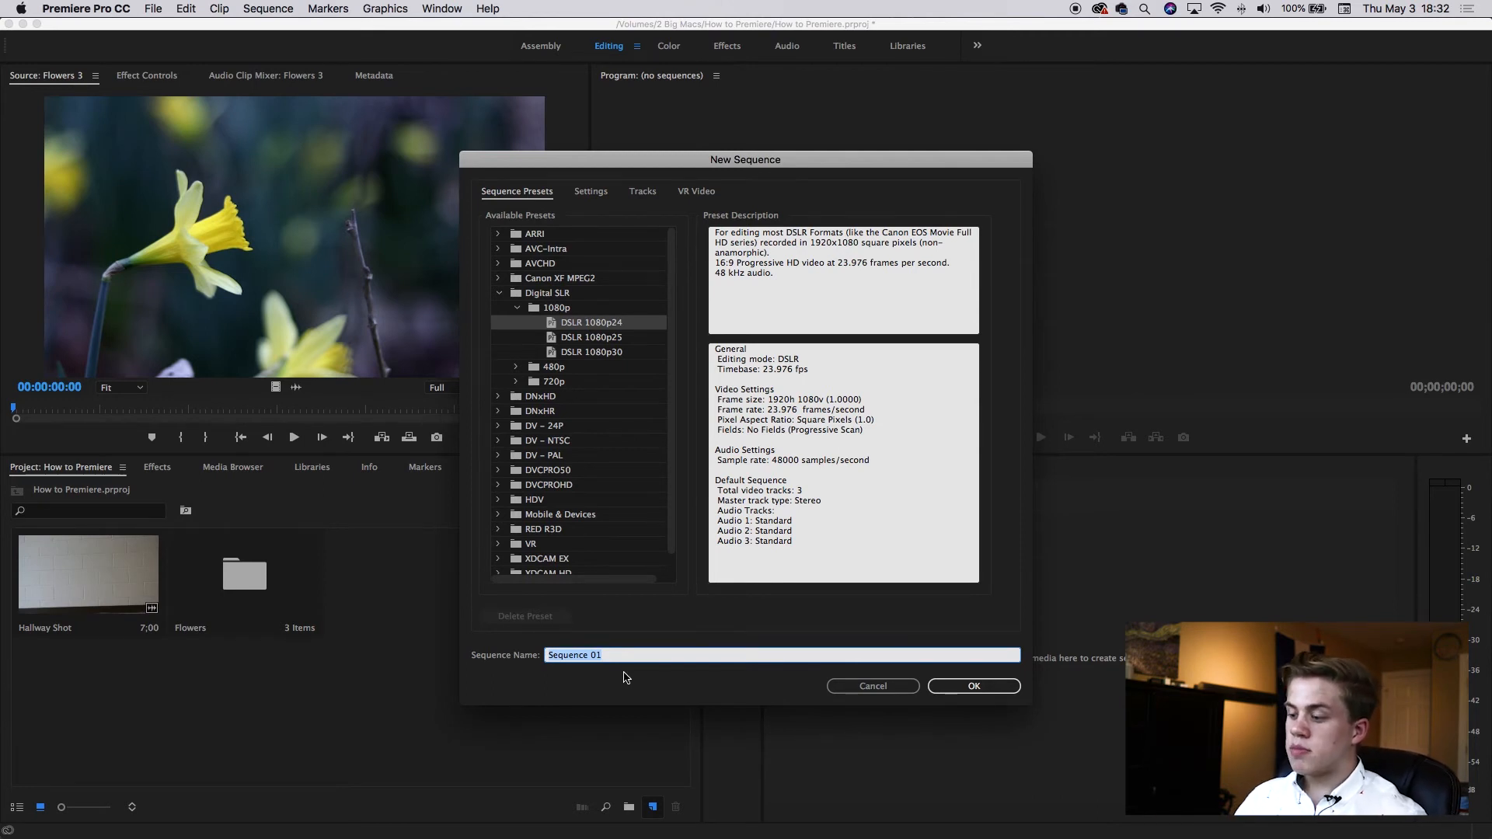
pyautogui.write('How to Premiere')
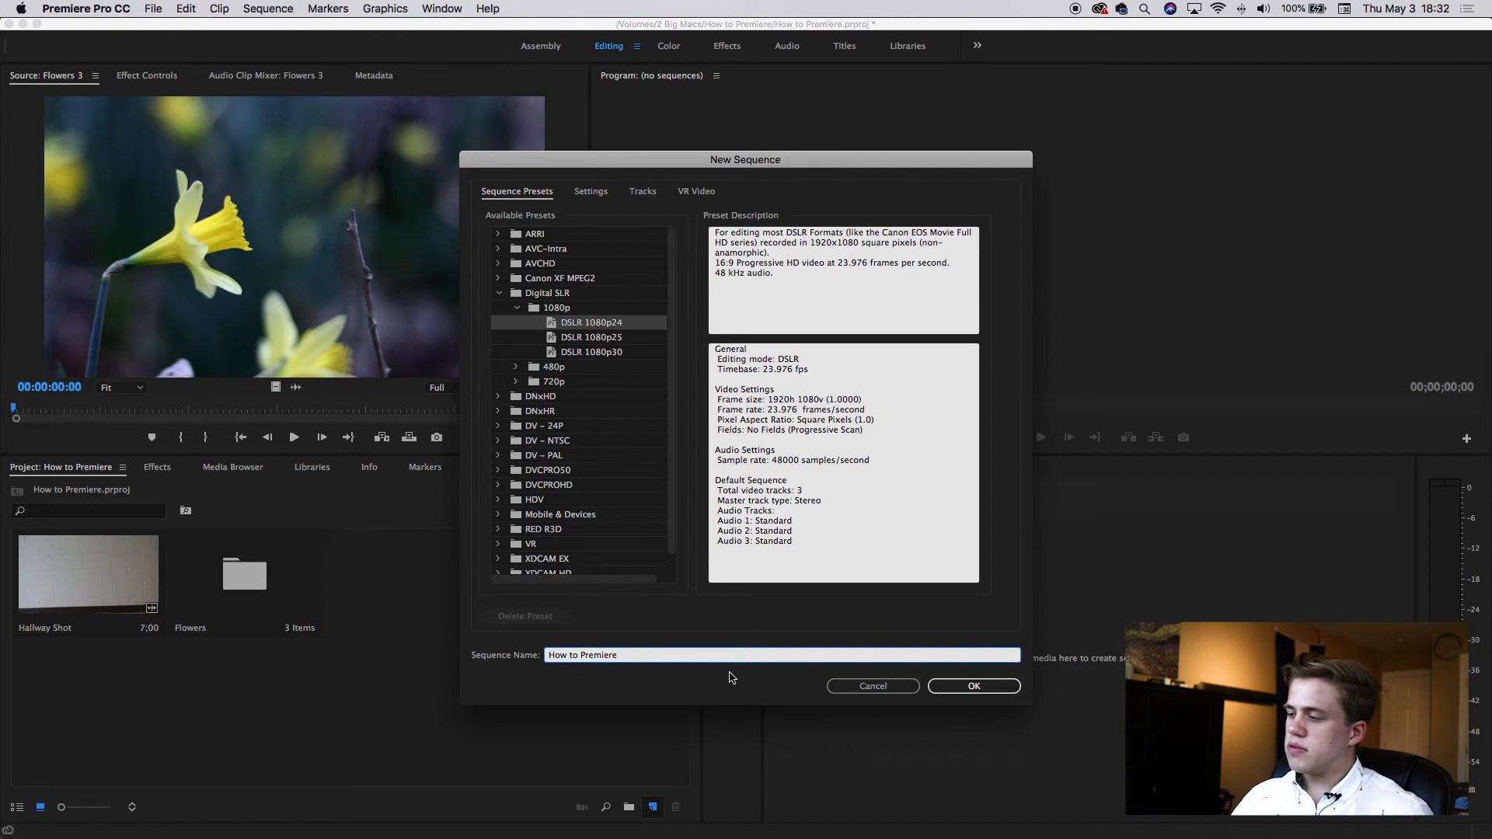
pyautogui.click(974, 686)
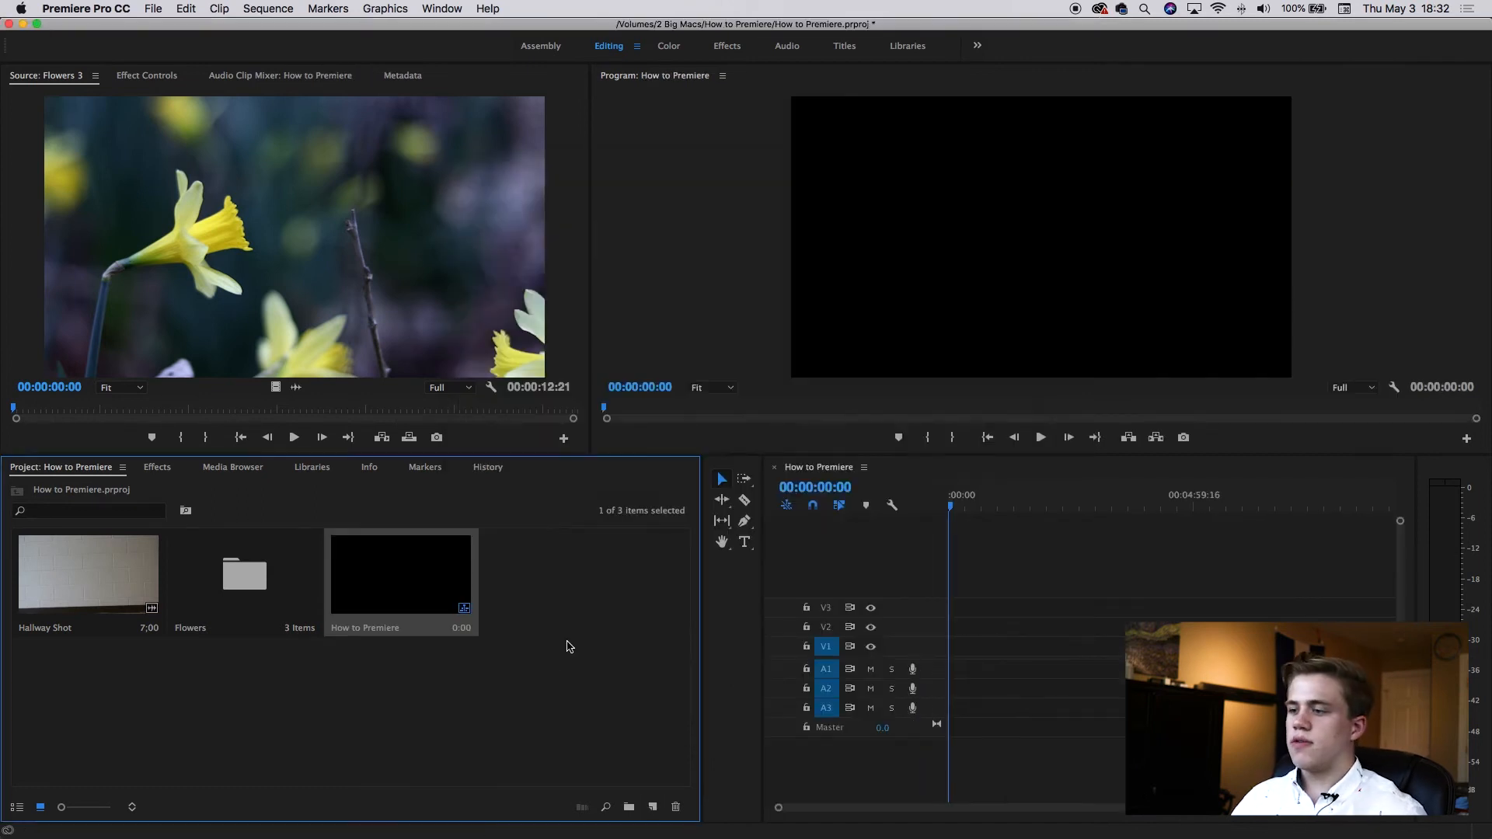
# Add the Hallway Shot clip to the sequence's first video track, keeping the existing sequence settings.
pyautogui.click(340, 698)
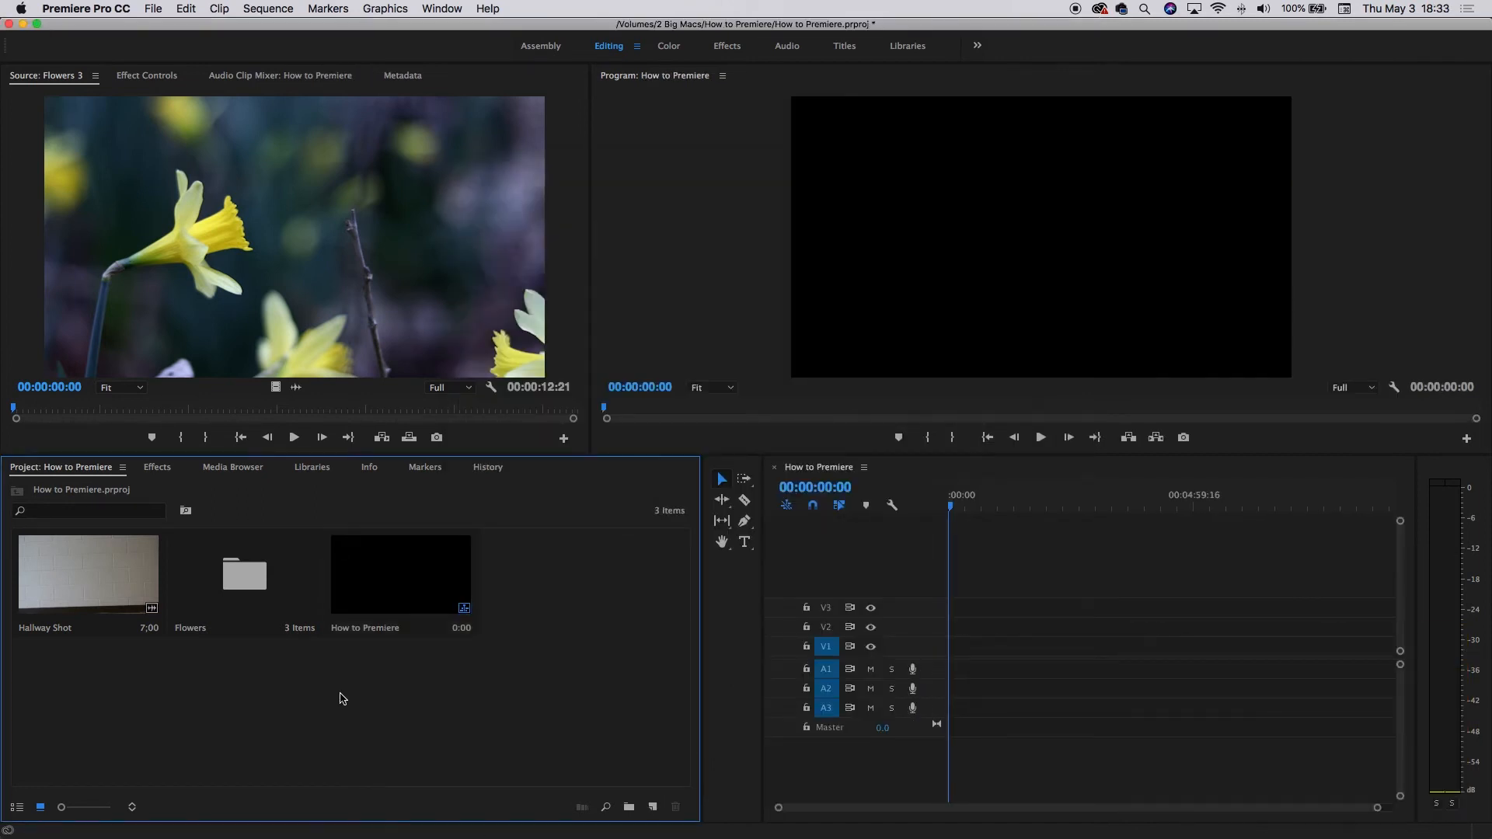
pyautogui.click(82, 572)
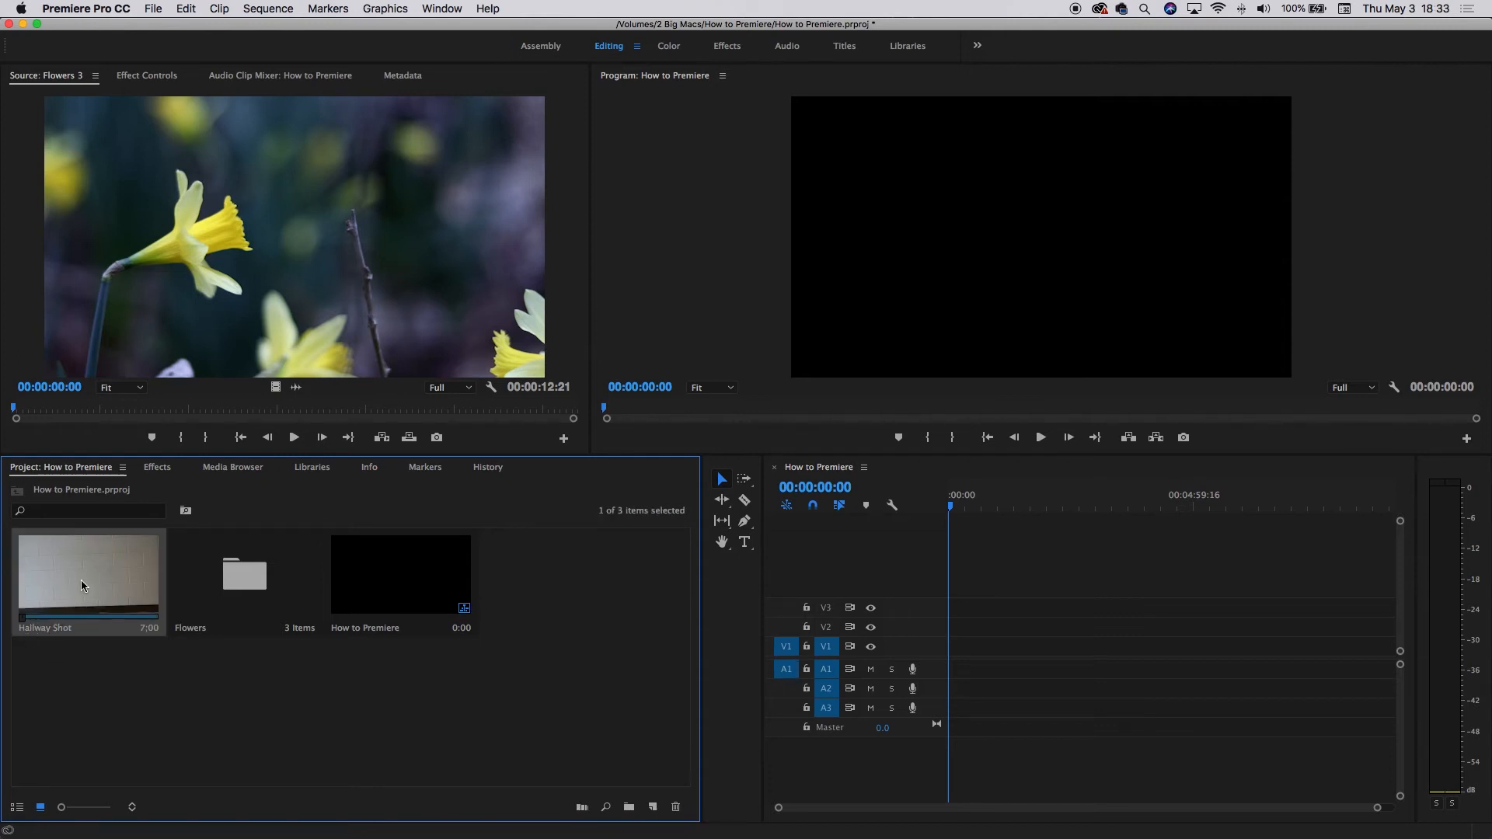
pyautogui.moveTo(75, 580); pyautogui.dragTo(955, 655)
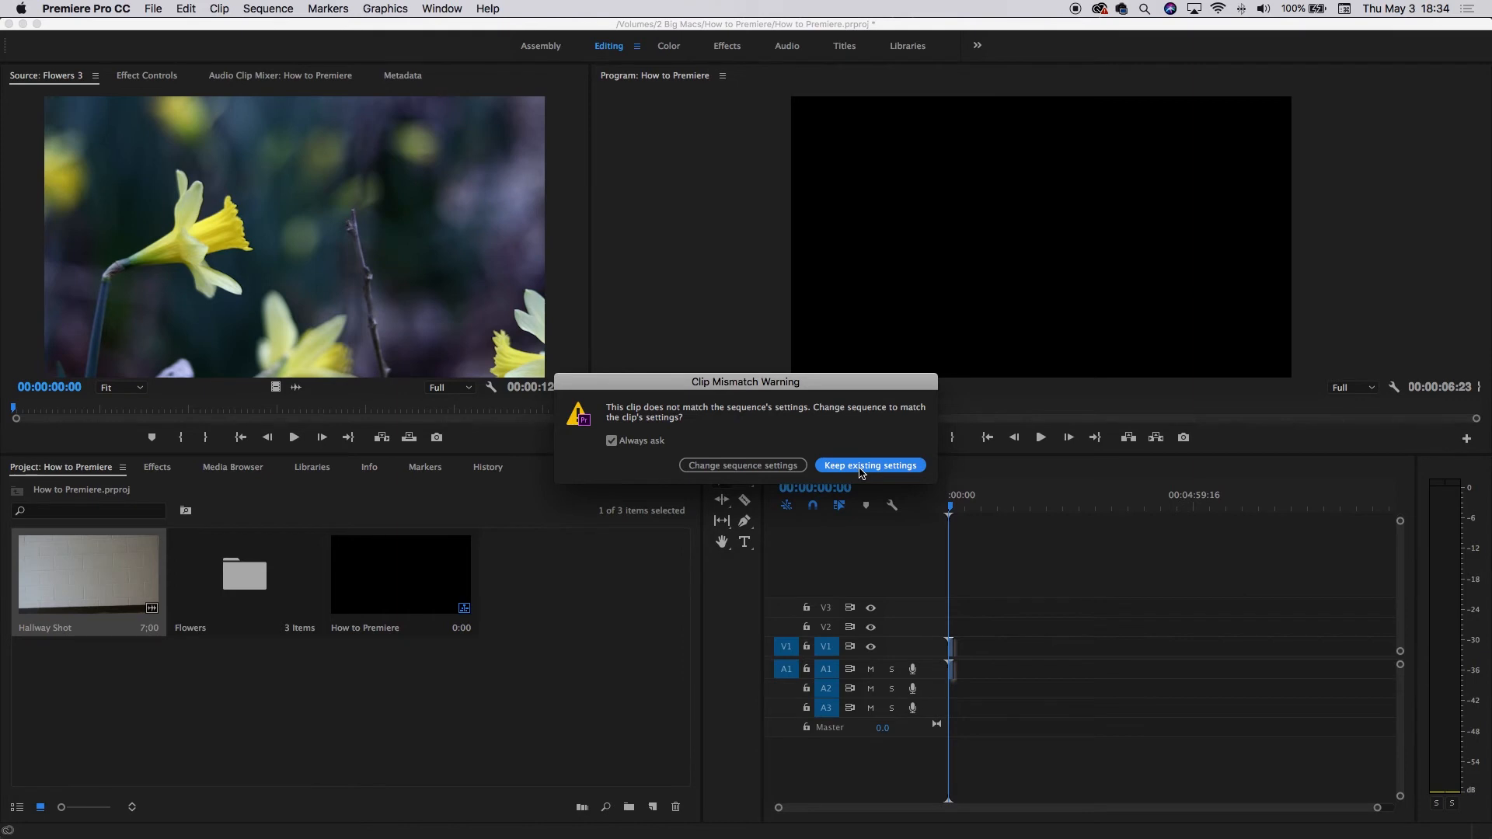
pyautogui.click(861, 465)
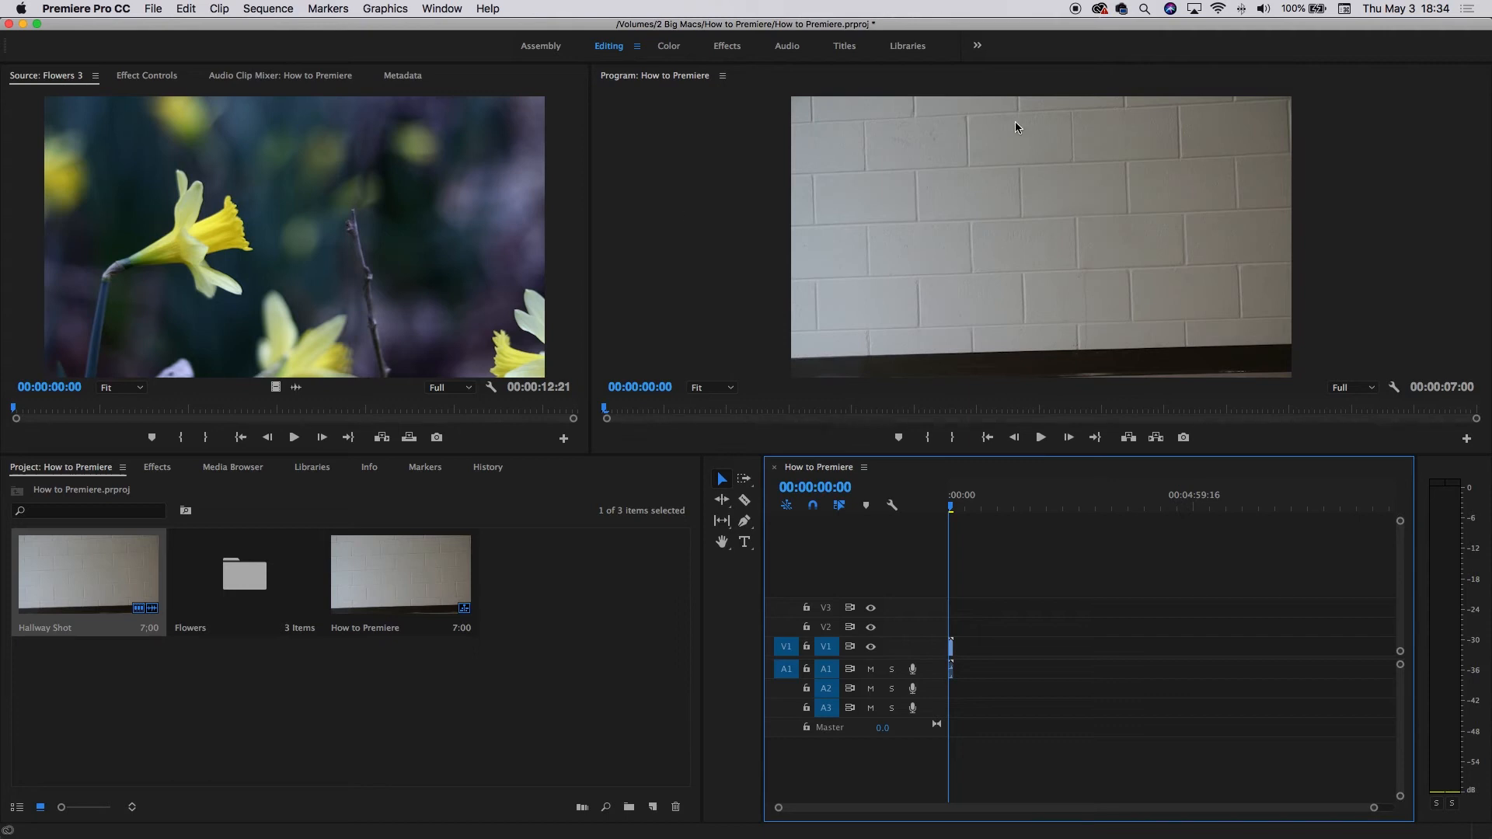
# Fit the timeline to the sequence and play back the Hallway Shot from the start.
pyautogui.click(448, 700)
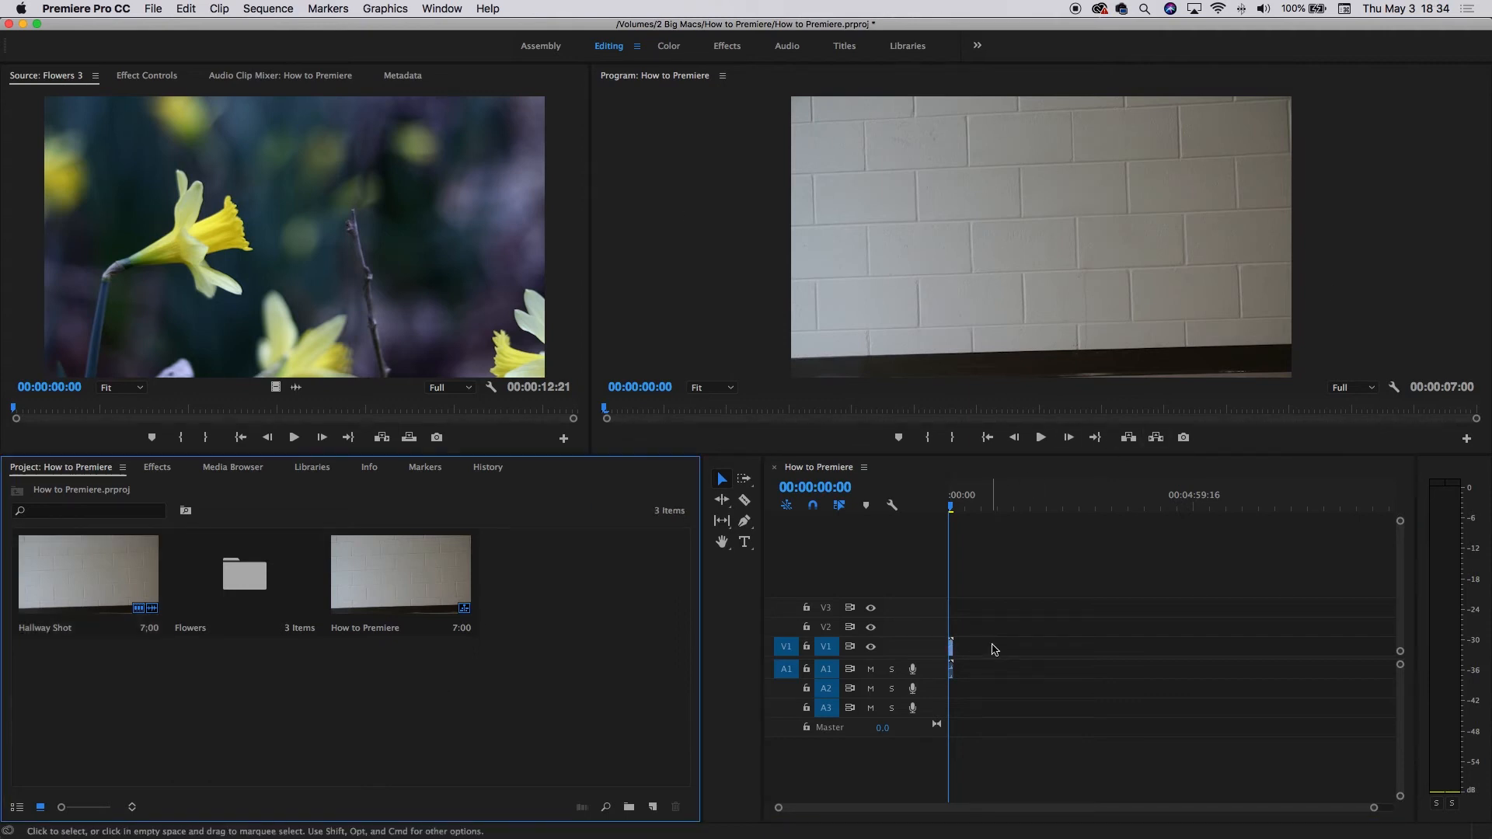
pyautogui.press('\\')
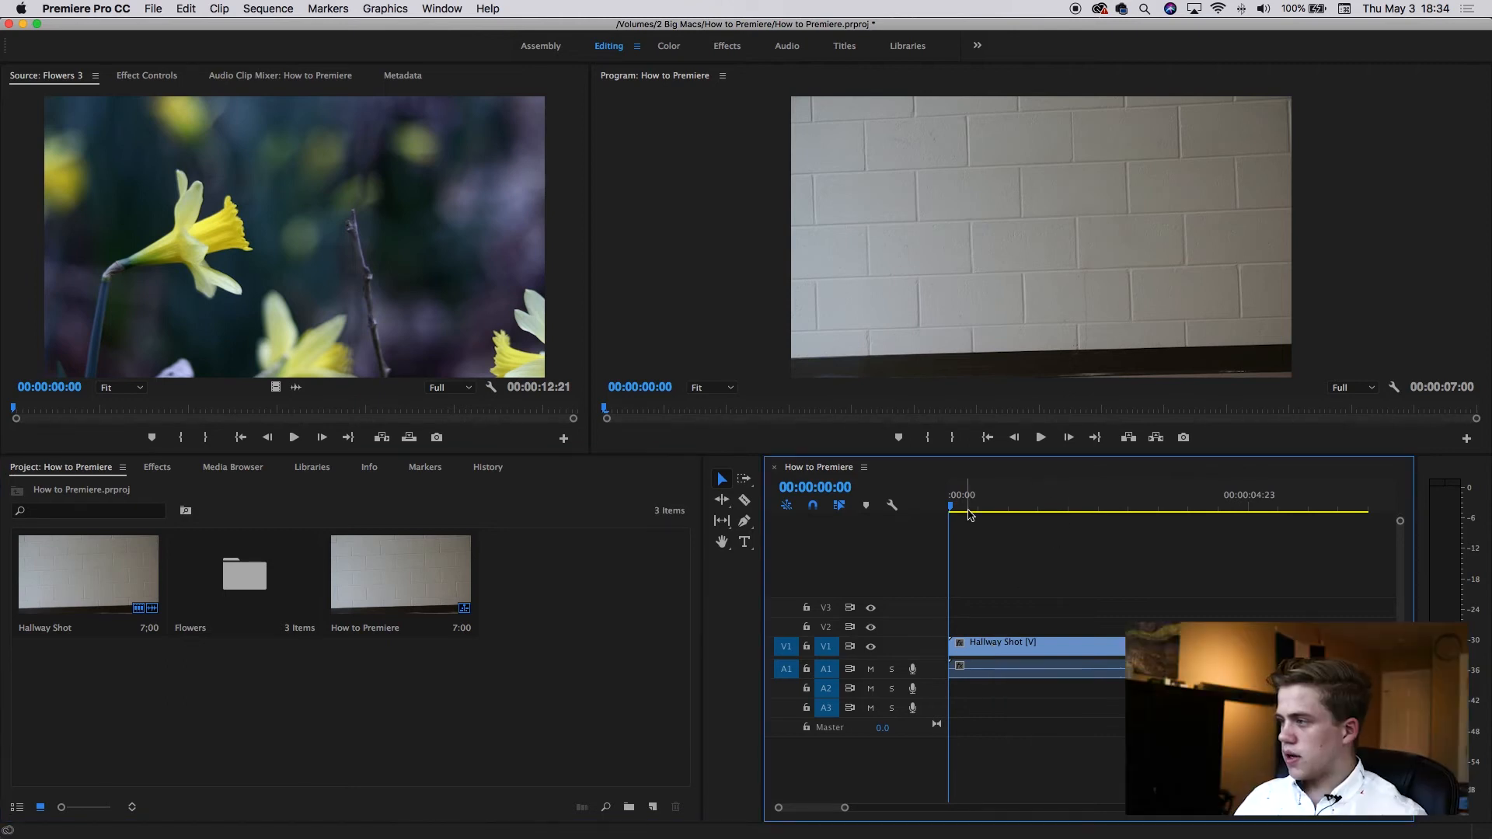
pyautogui.press('XF86AudioRaiseVolume')
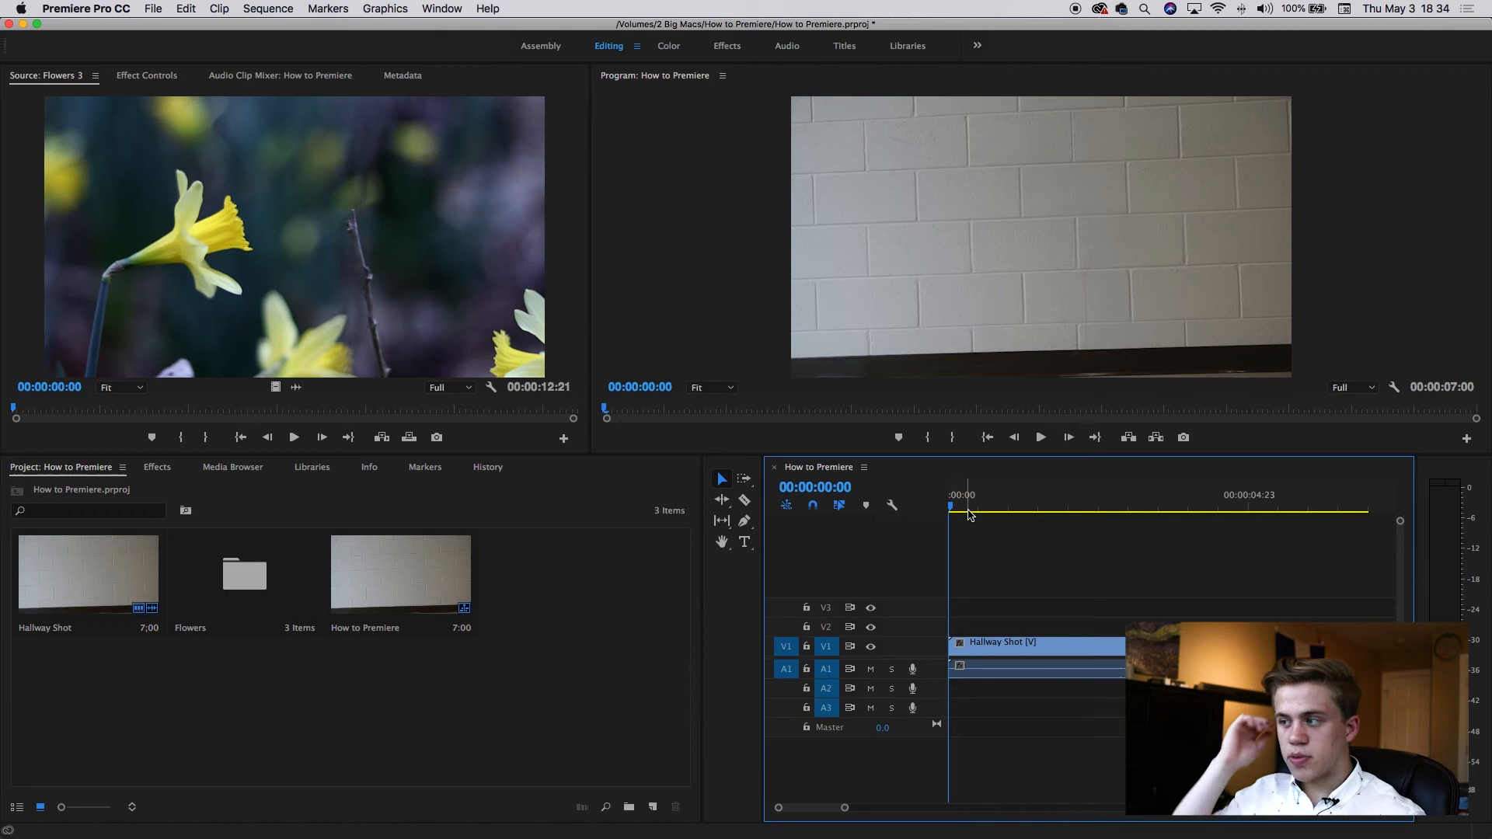
pyautogui.press('space')
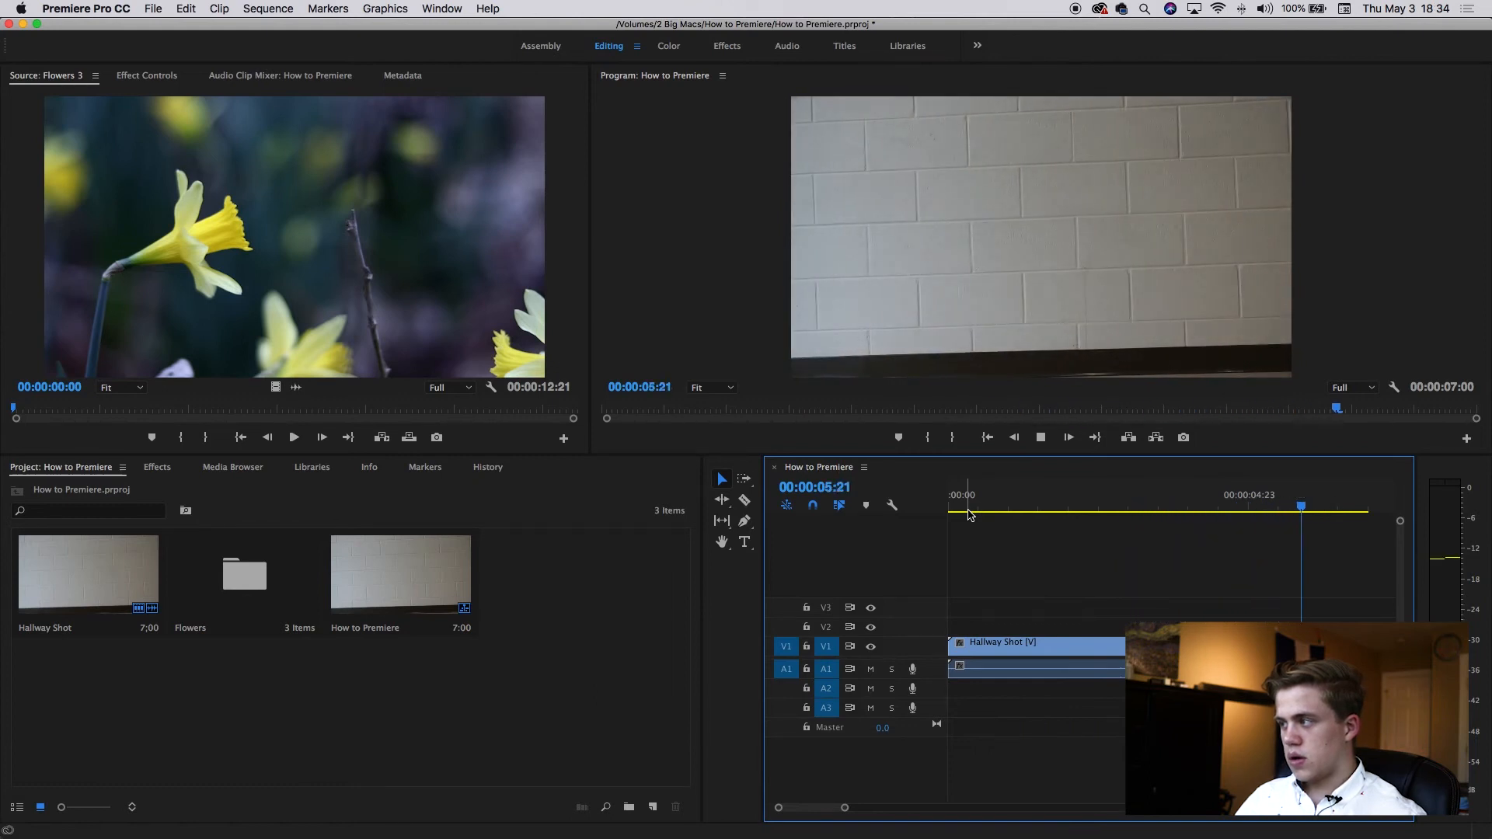
pyautogui.click(986, 506)
pyautogui.moveTo(986, 505); pyautogui.dragTo(944, 505)
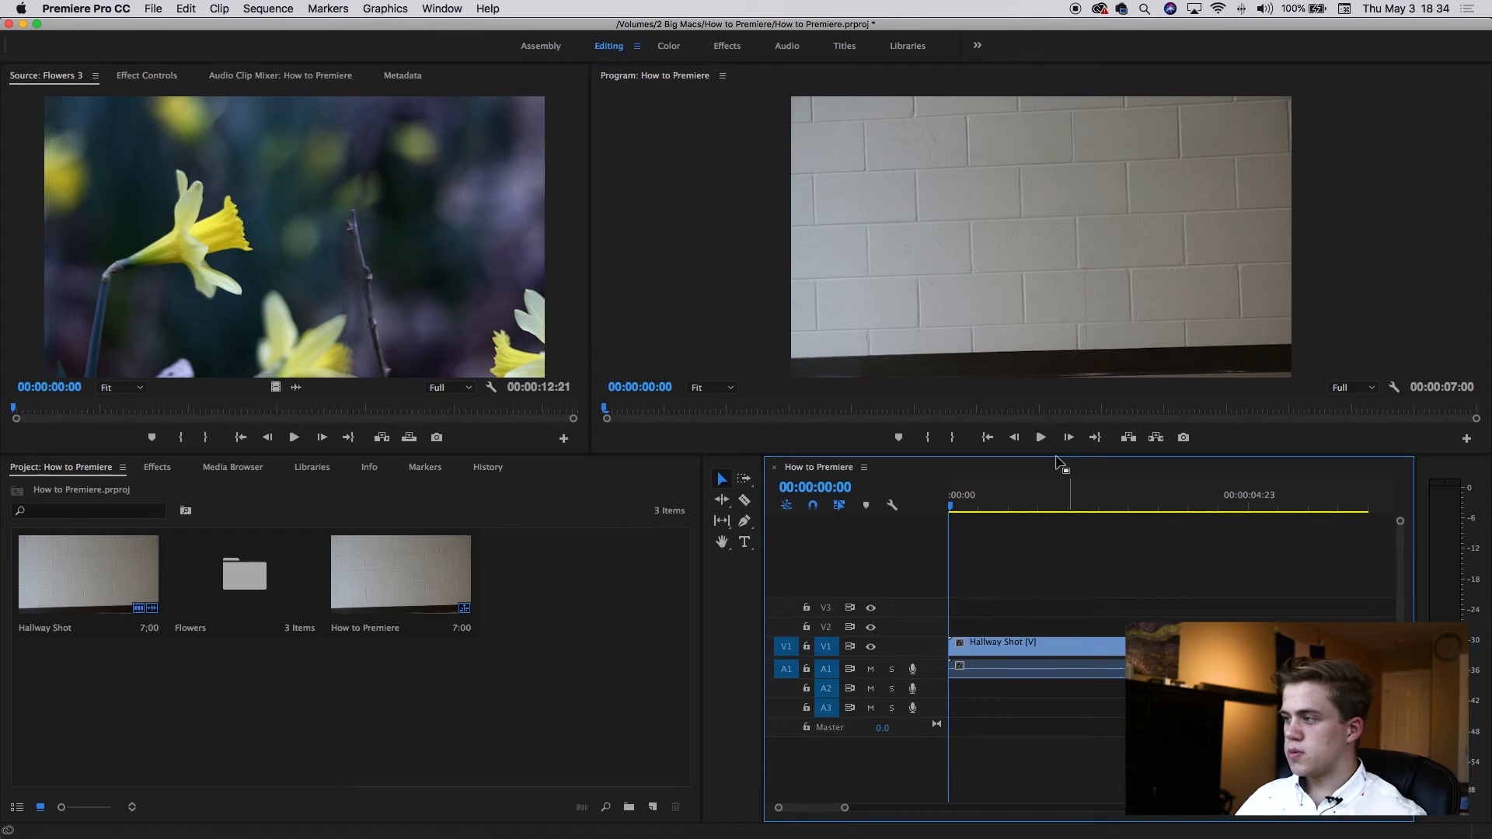
# Open Flowers 2 from the Flowers bin in the source monitor and add its video to track V2.
pyautogui.click(206, 630)
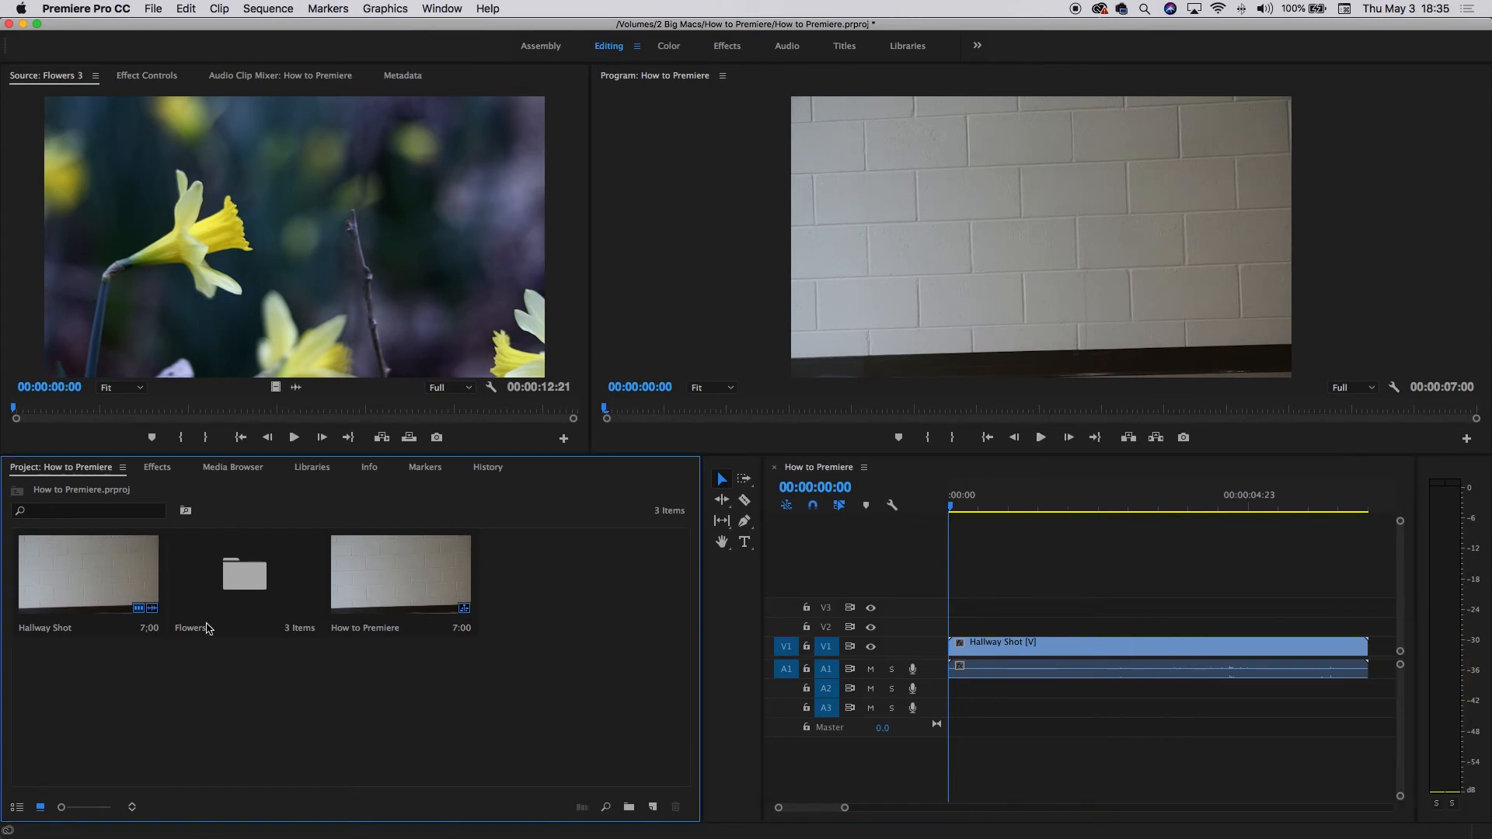
pyautogui.doubleClick(238, 588)
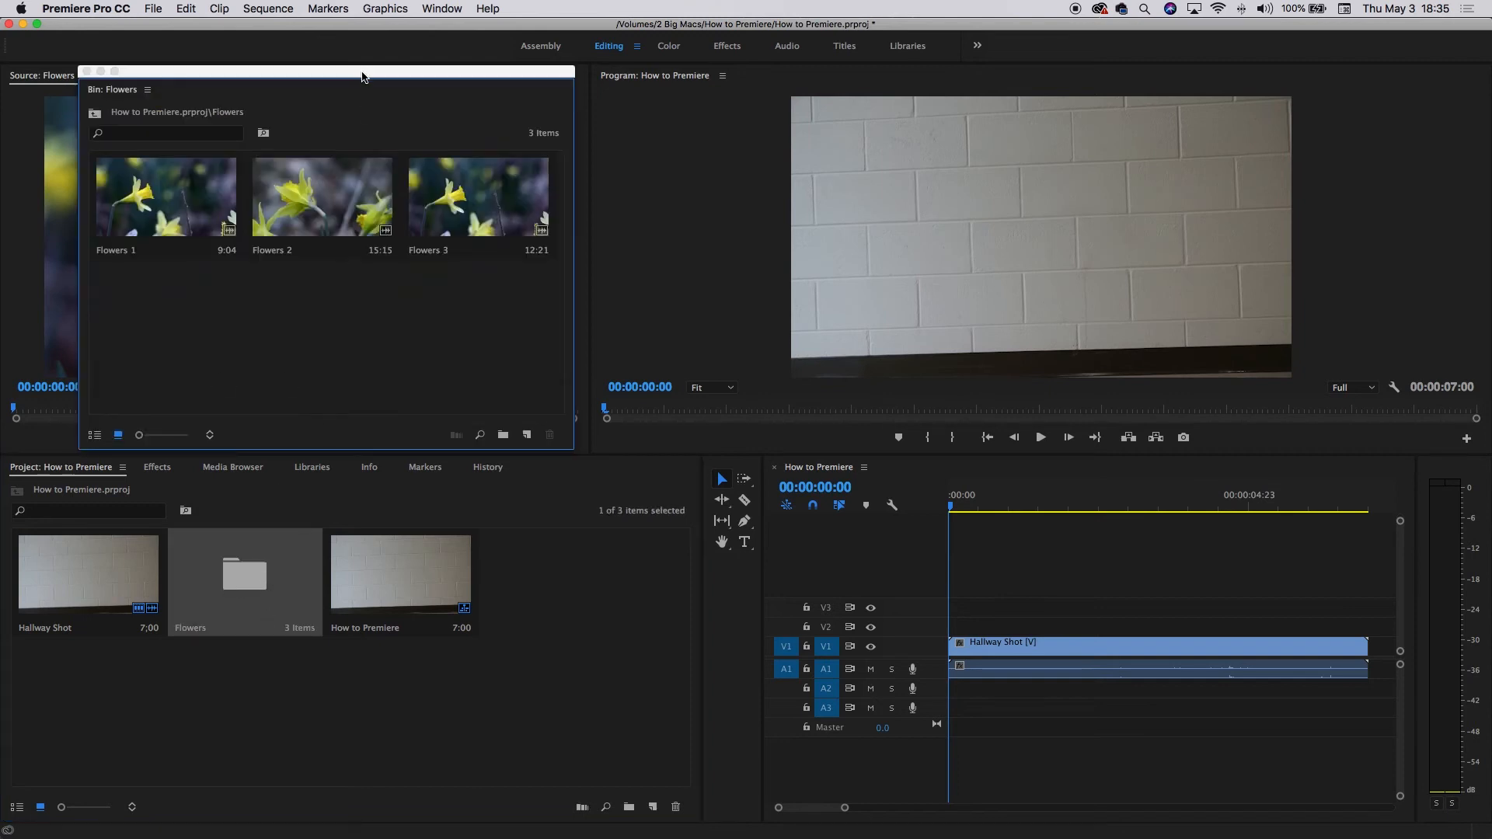
pyautogui.moveTo(359, 72); pyautogui.dragTo(509, 332)
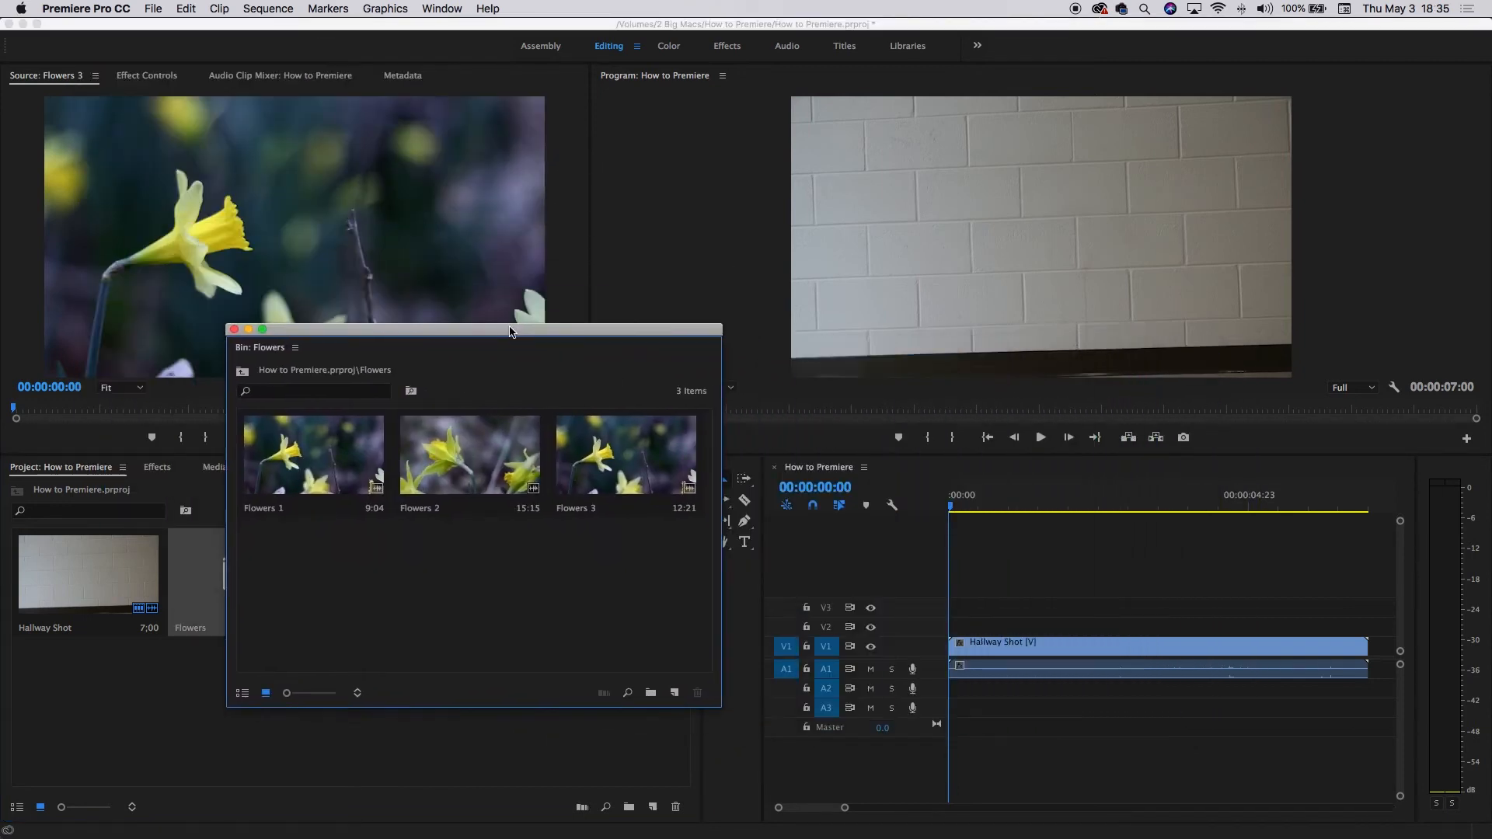
pyautogui.doubleClick(485, 473)
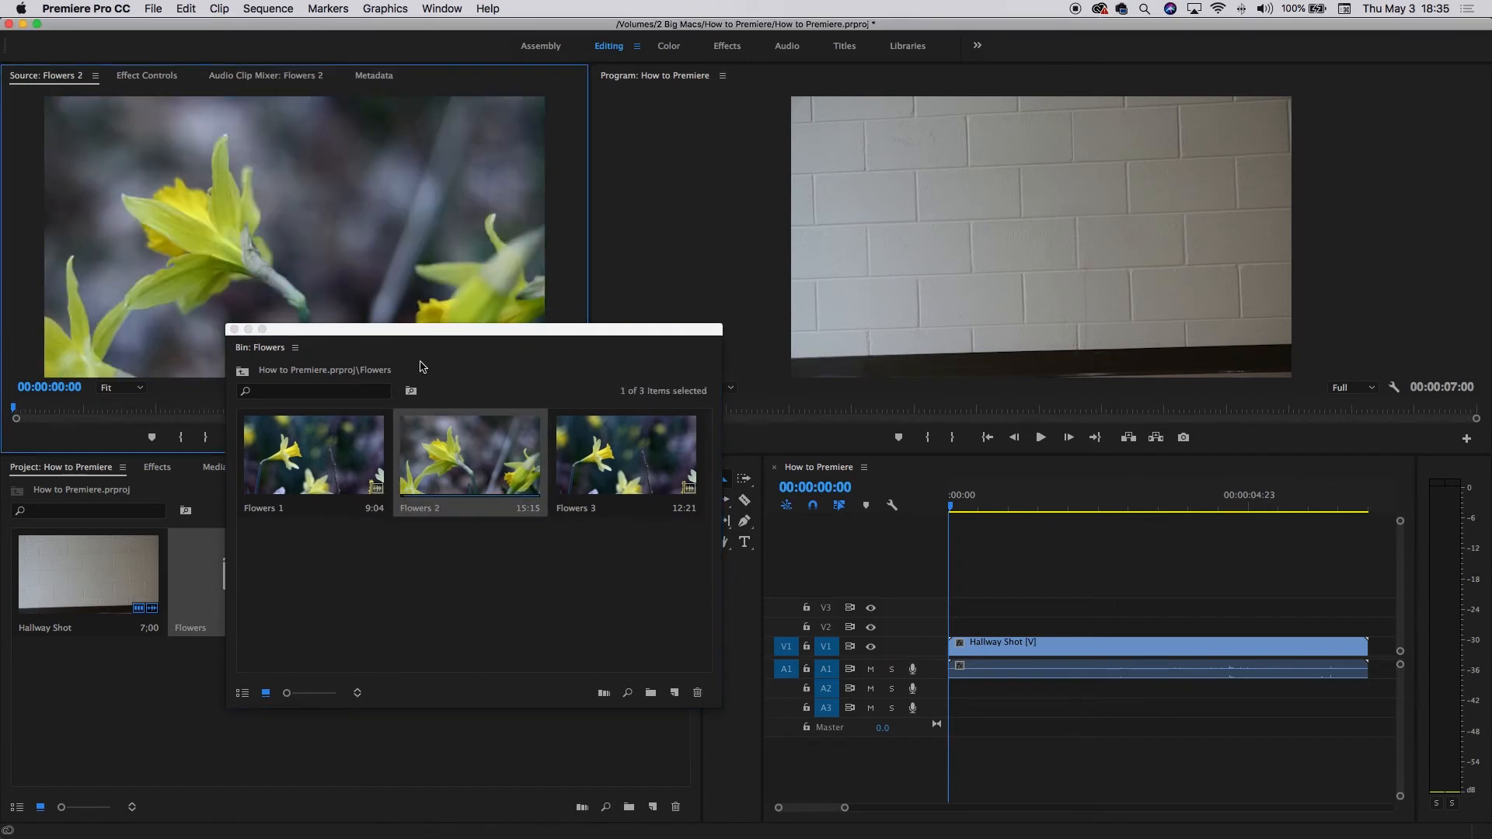
pyautogui.moveTo(414, 343); pyautogui.dragTo(343, 498)
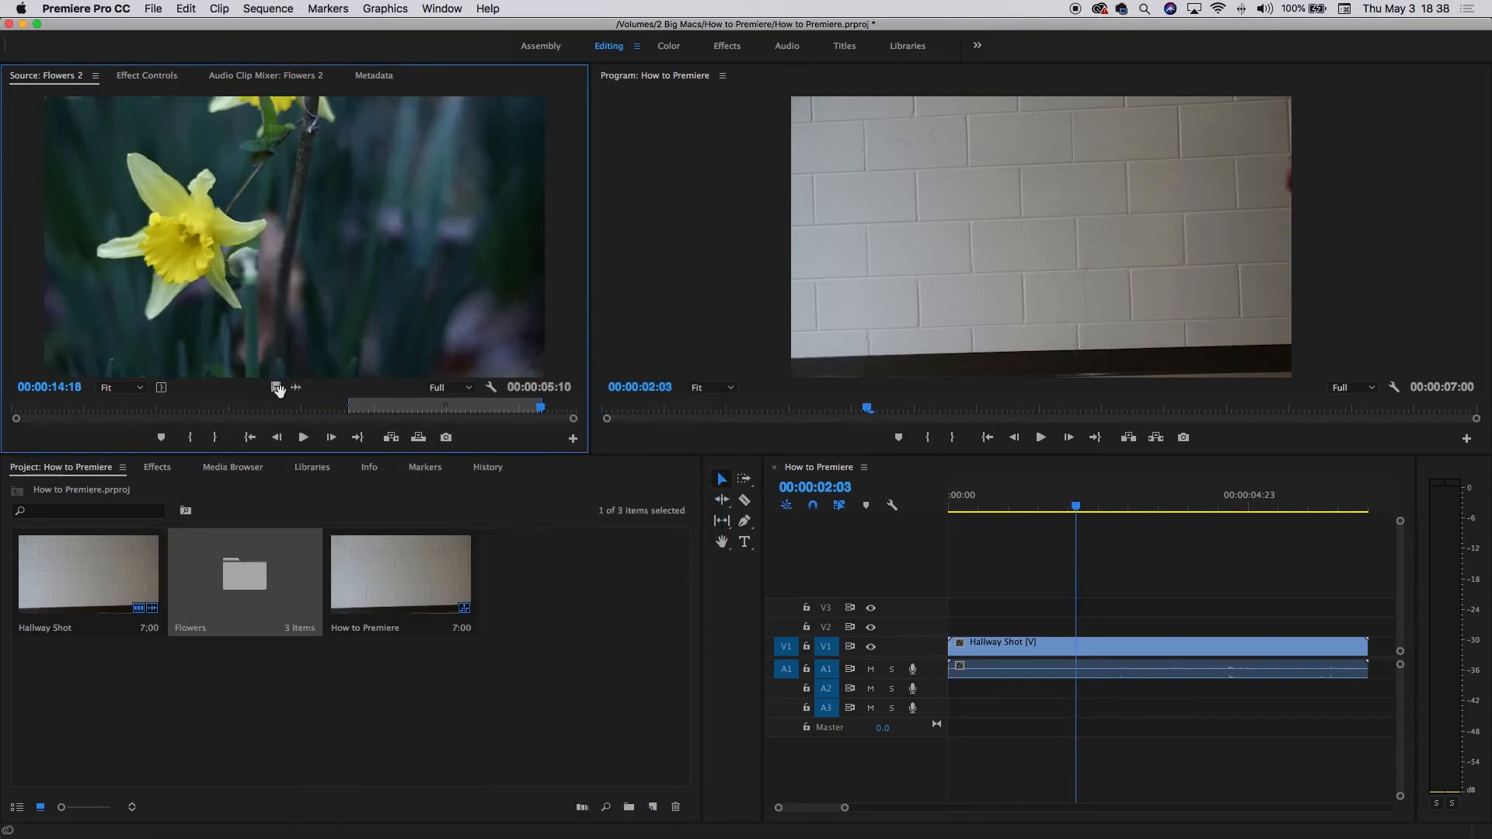
pyautogui.moveTo(277, 387); pyautogui.dragTo(1003, 626)
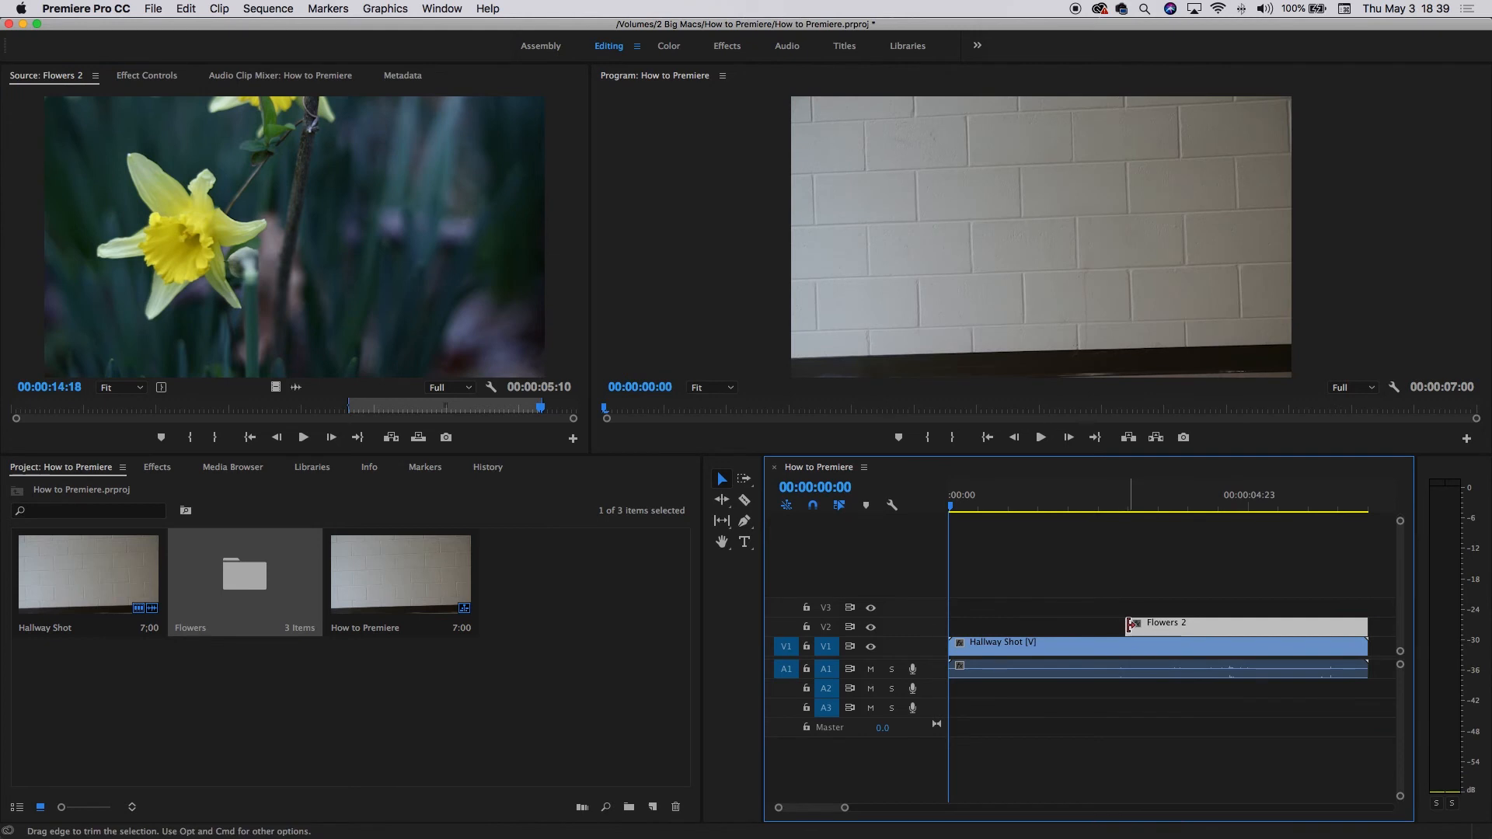
# Trim the start of Flowers 2 to 00:00:02:23 and apply the default transition to its start edge.
pyautogui.moveTo(1129, 624); pyautogui.dragTo(1127, 626)
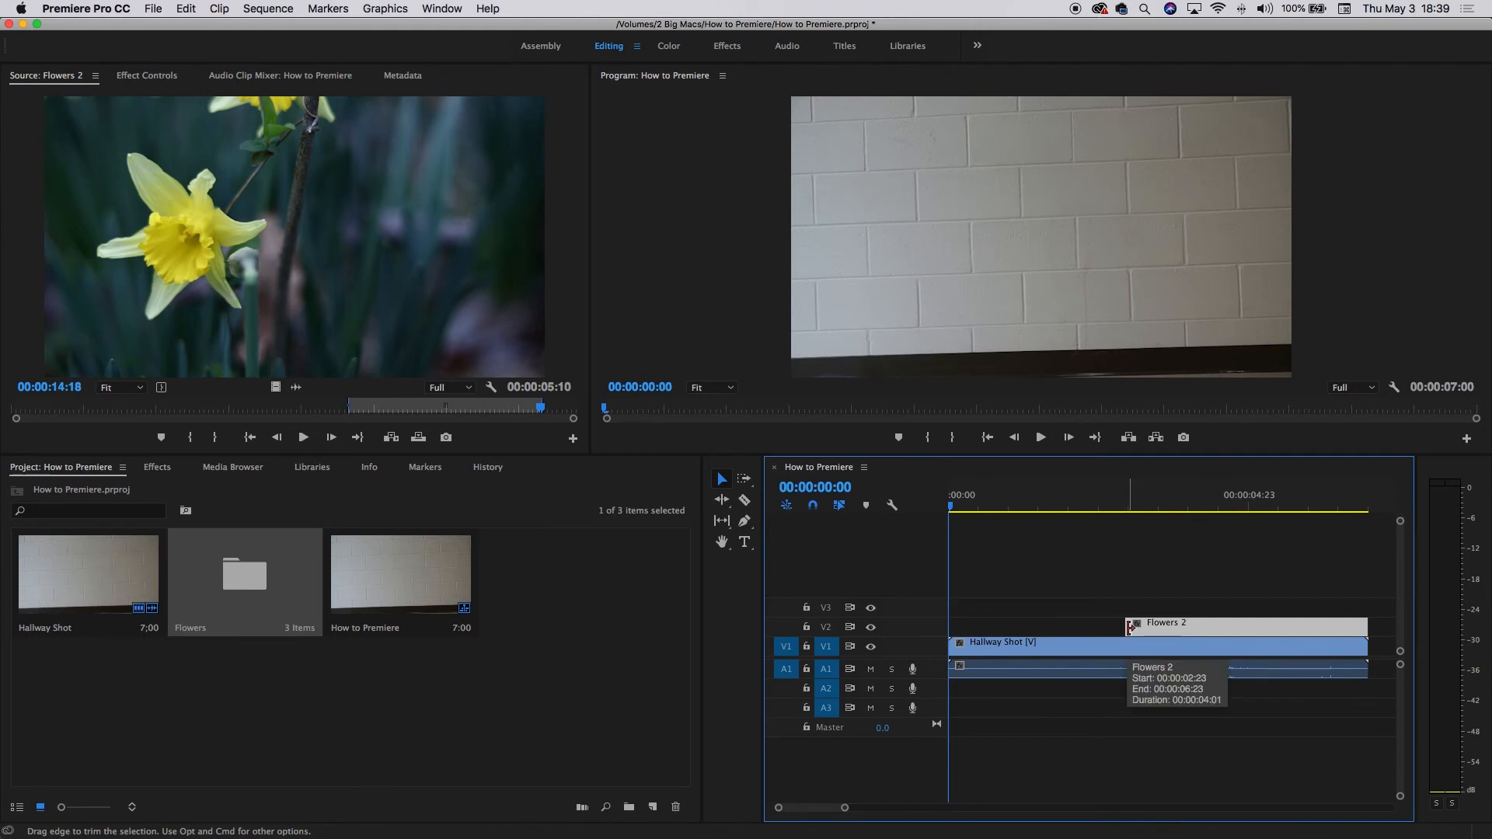
pyautogui.rightClick(1130, 626)
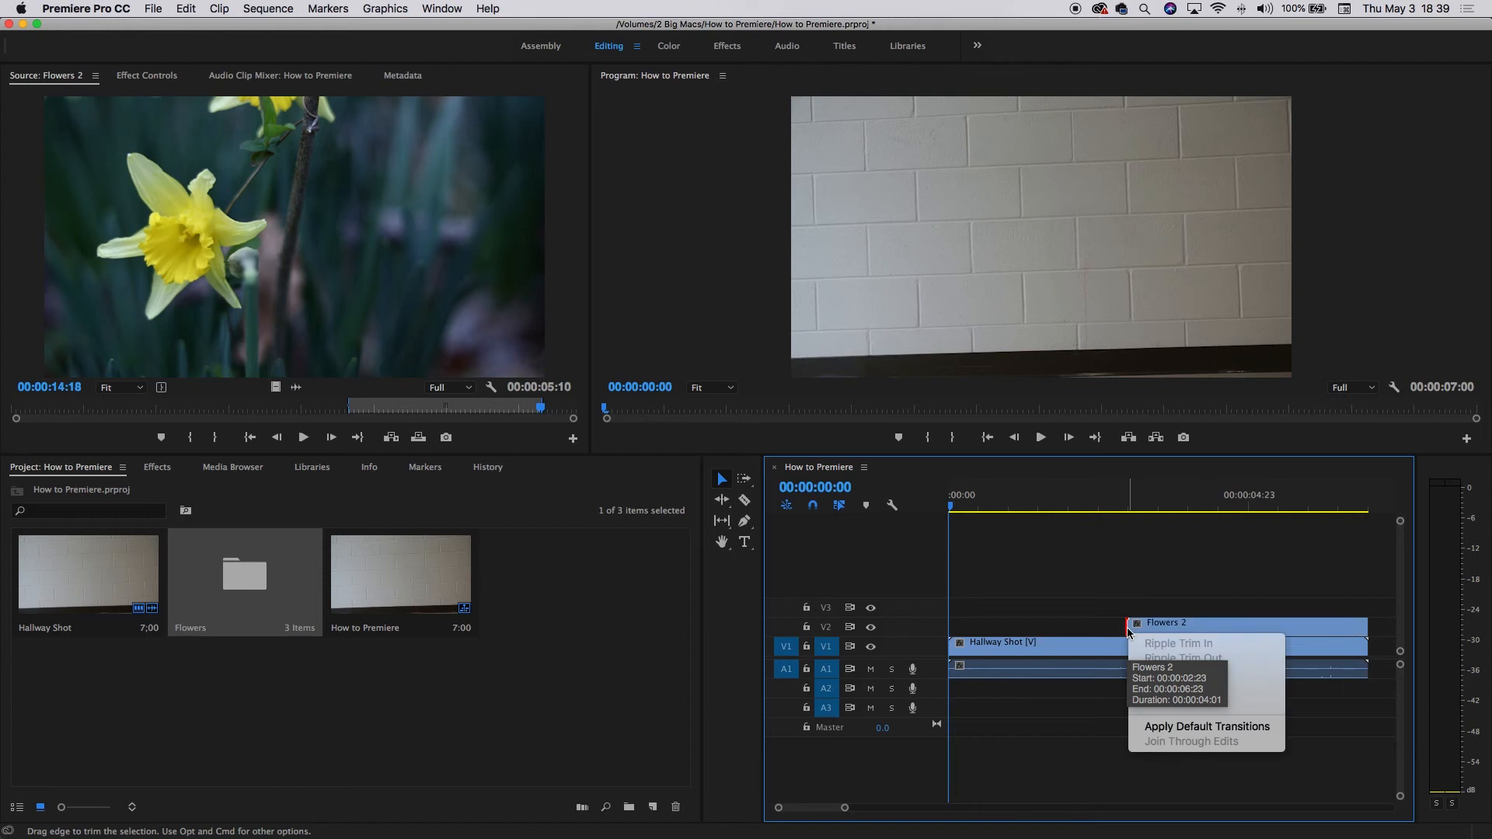
pyautogui.click(1193, 728)
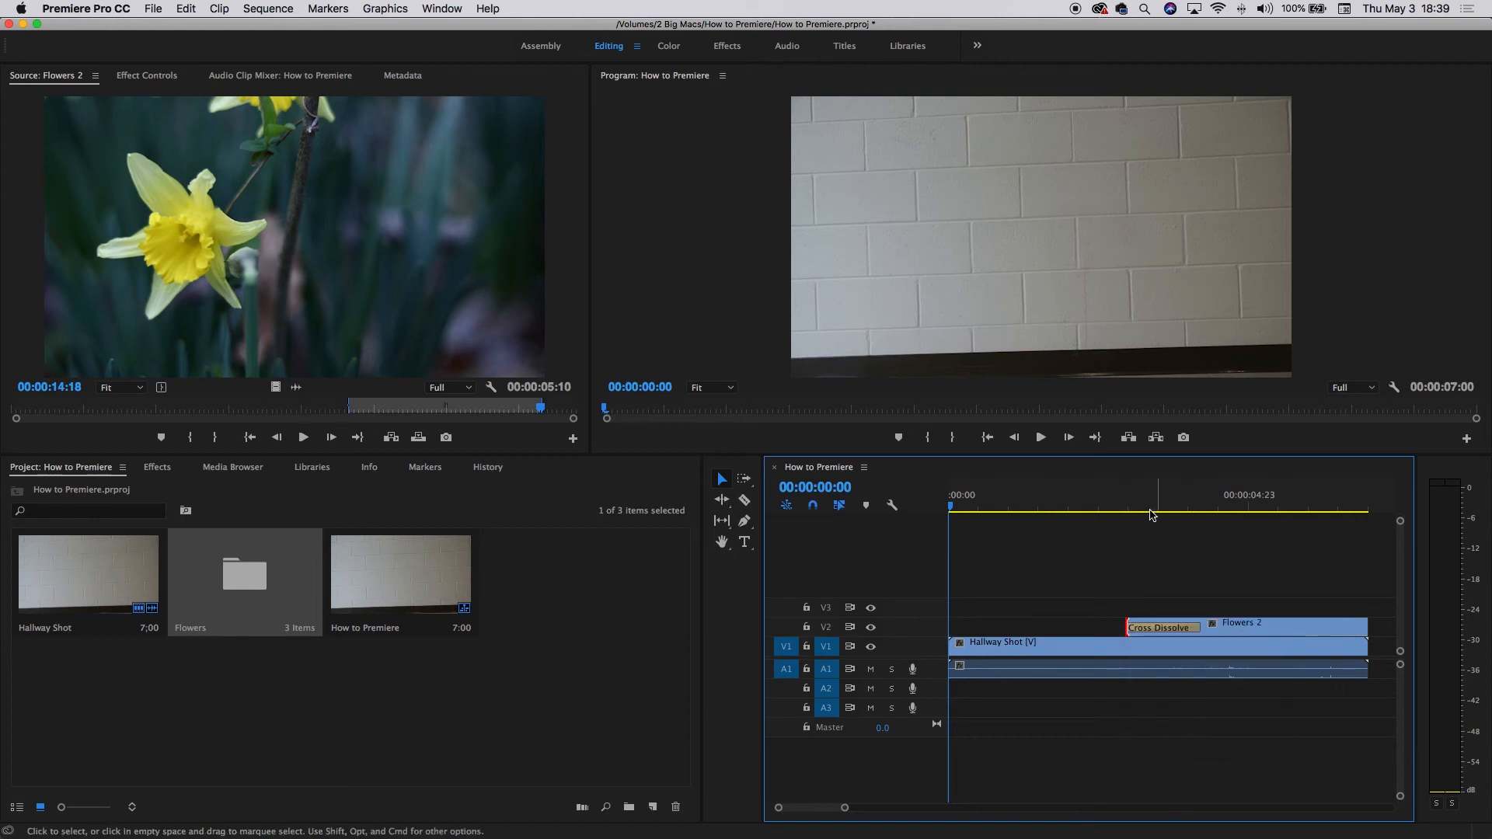
# Scrub and play back the cross dissolve between Hallway Shot and Flowers 2.
pyautogui.click(1119, 507)
pyautogui.moveTo(1119, 507); pyautogui.dragTo(1122, 507)
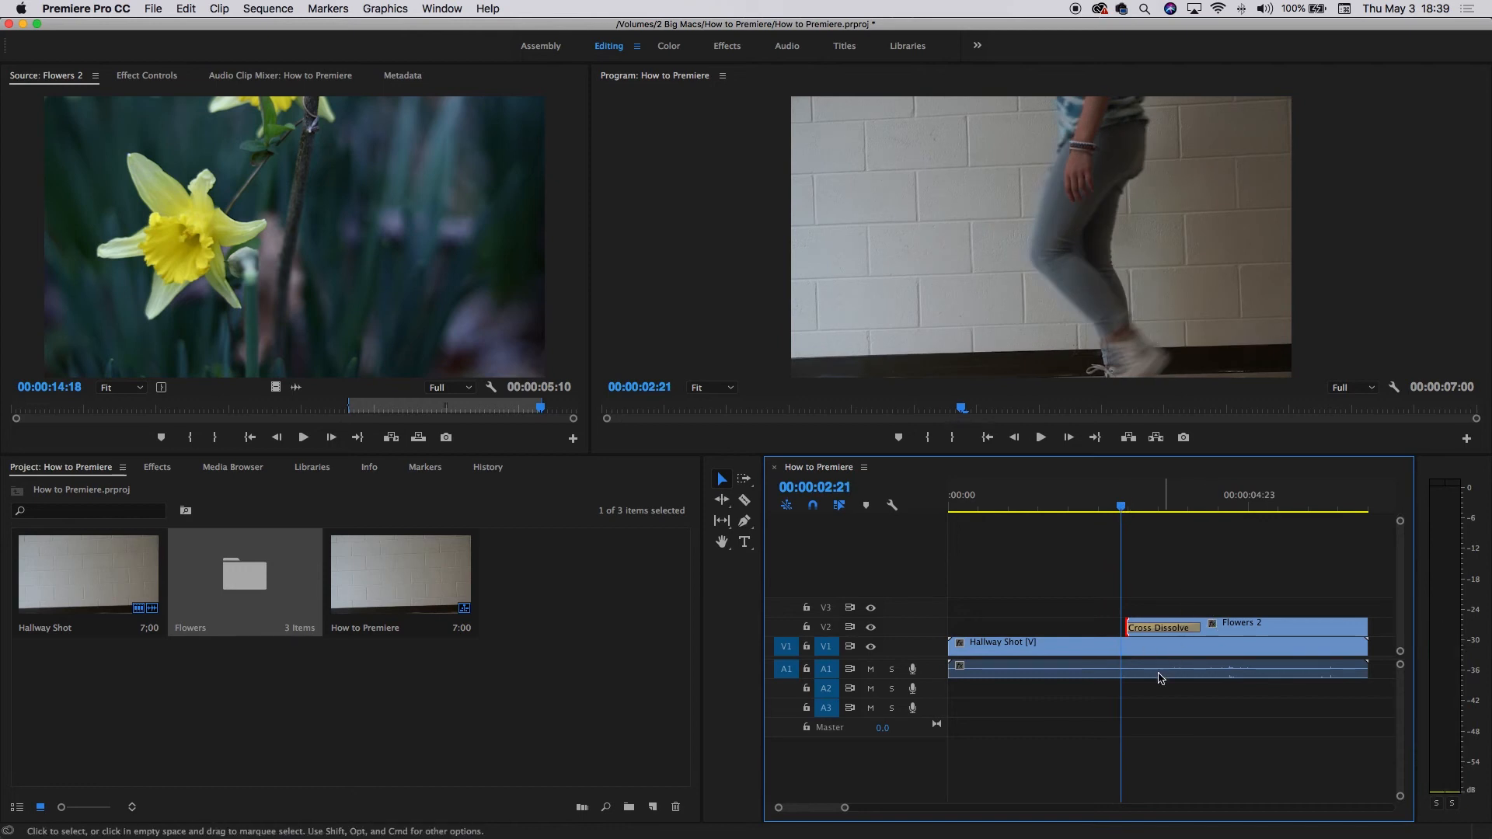
pyautogui.moveTo(1125, 511); pyautogui.dragTo(1105, 510)
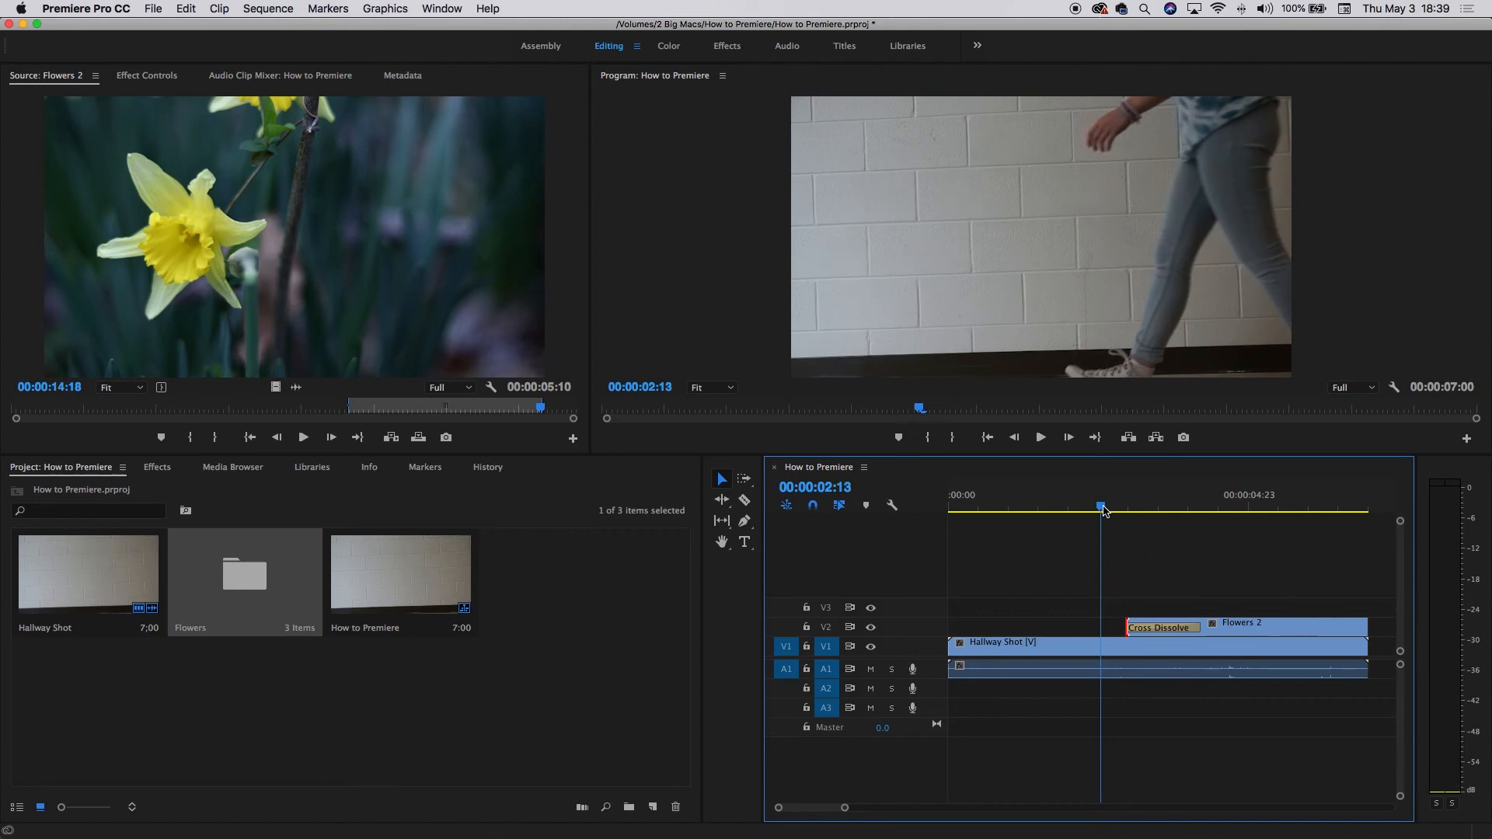
pyautogui.press('space')
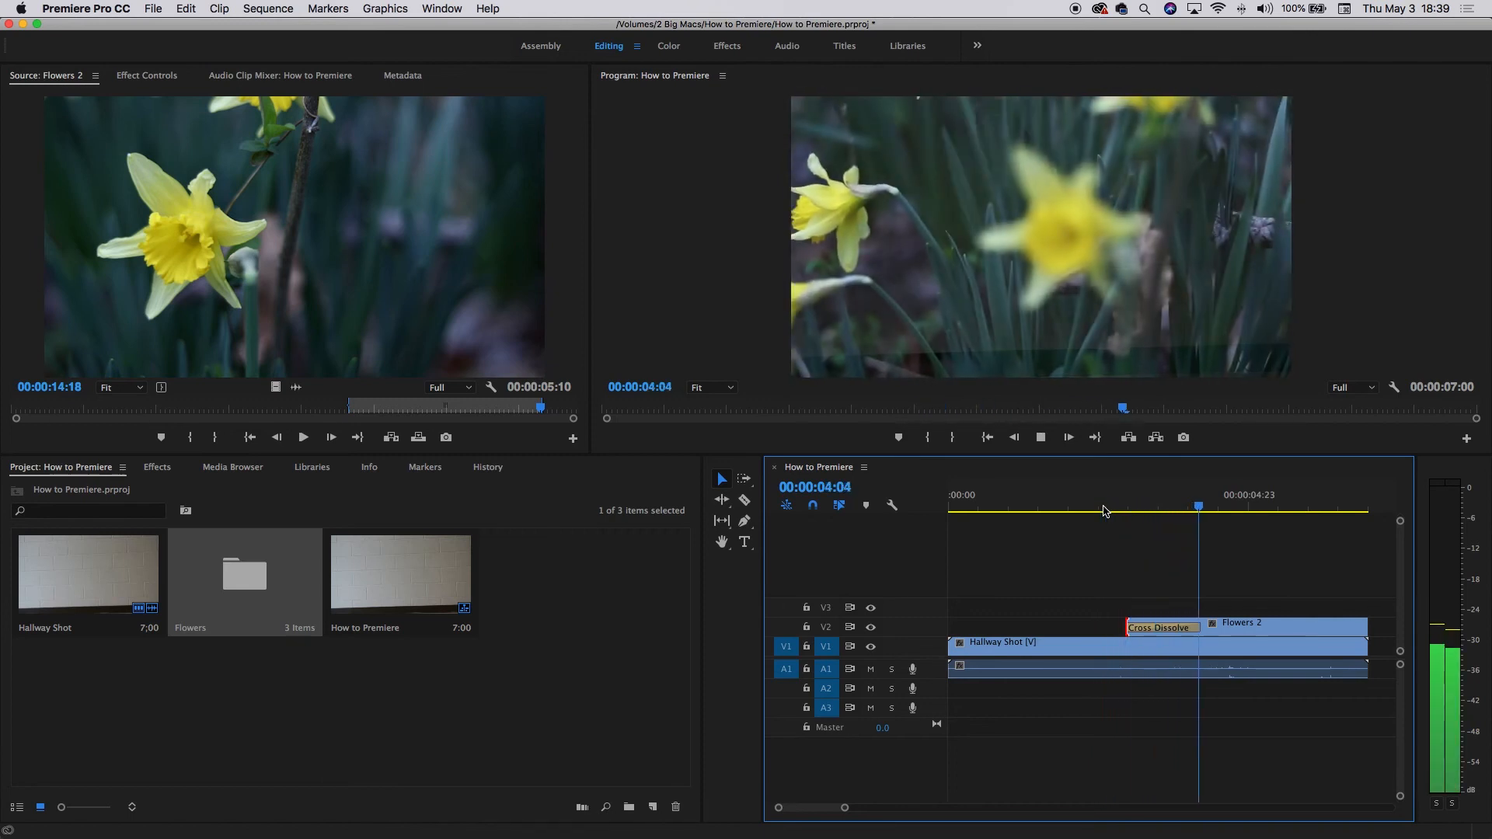
pyautogui.press('space')
pyautogui.moveTo(1098, 511); pyautogui.dragTo(1233, 560)
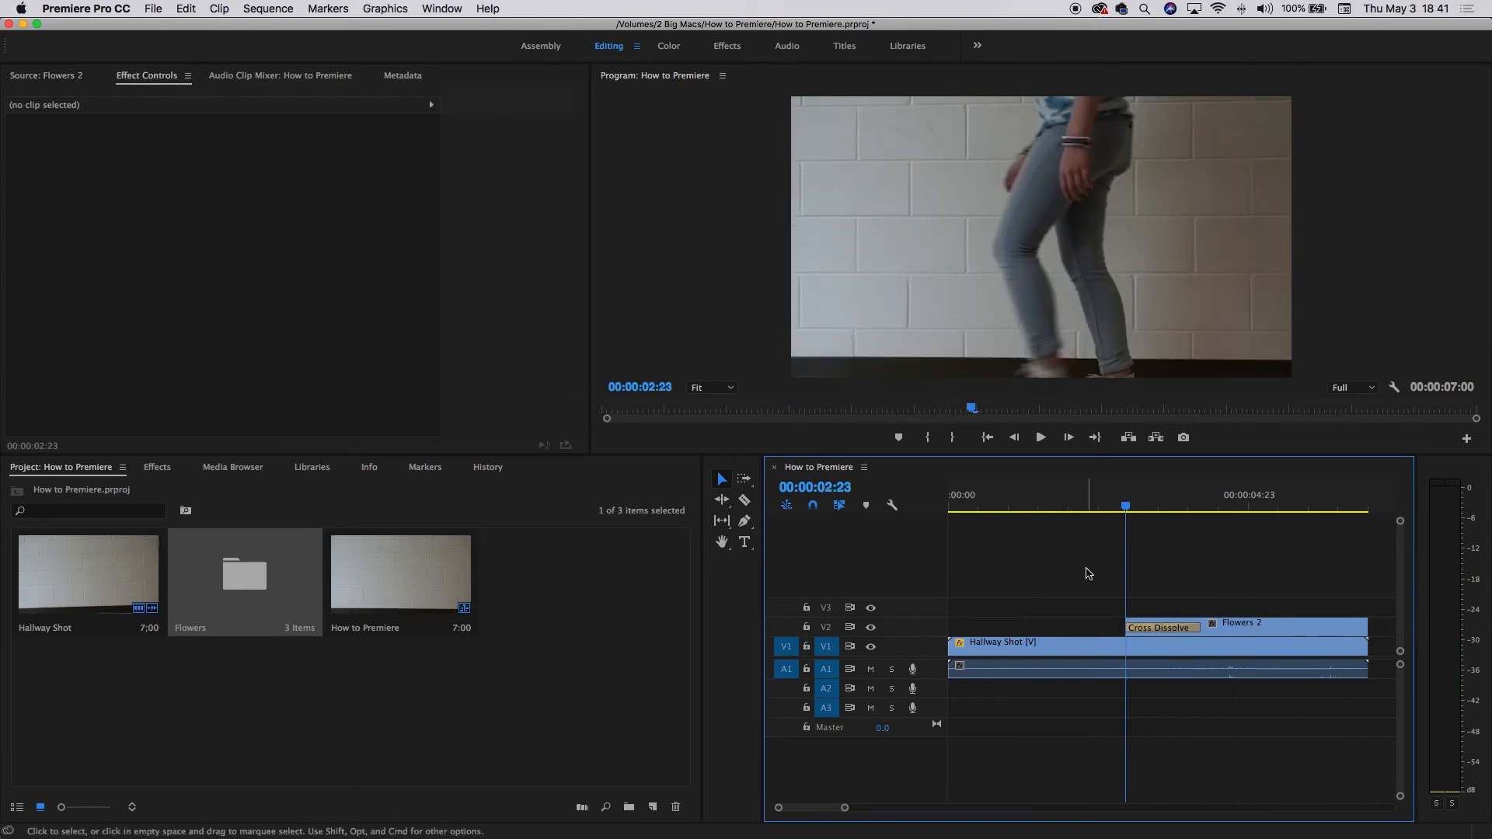
# Save the project.
pyautogui.press('super+s')
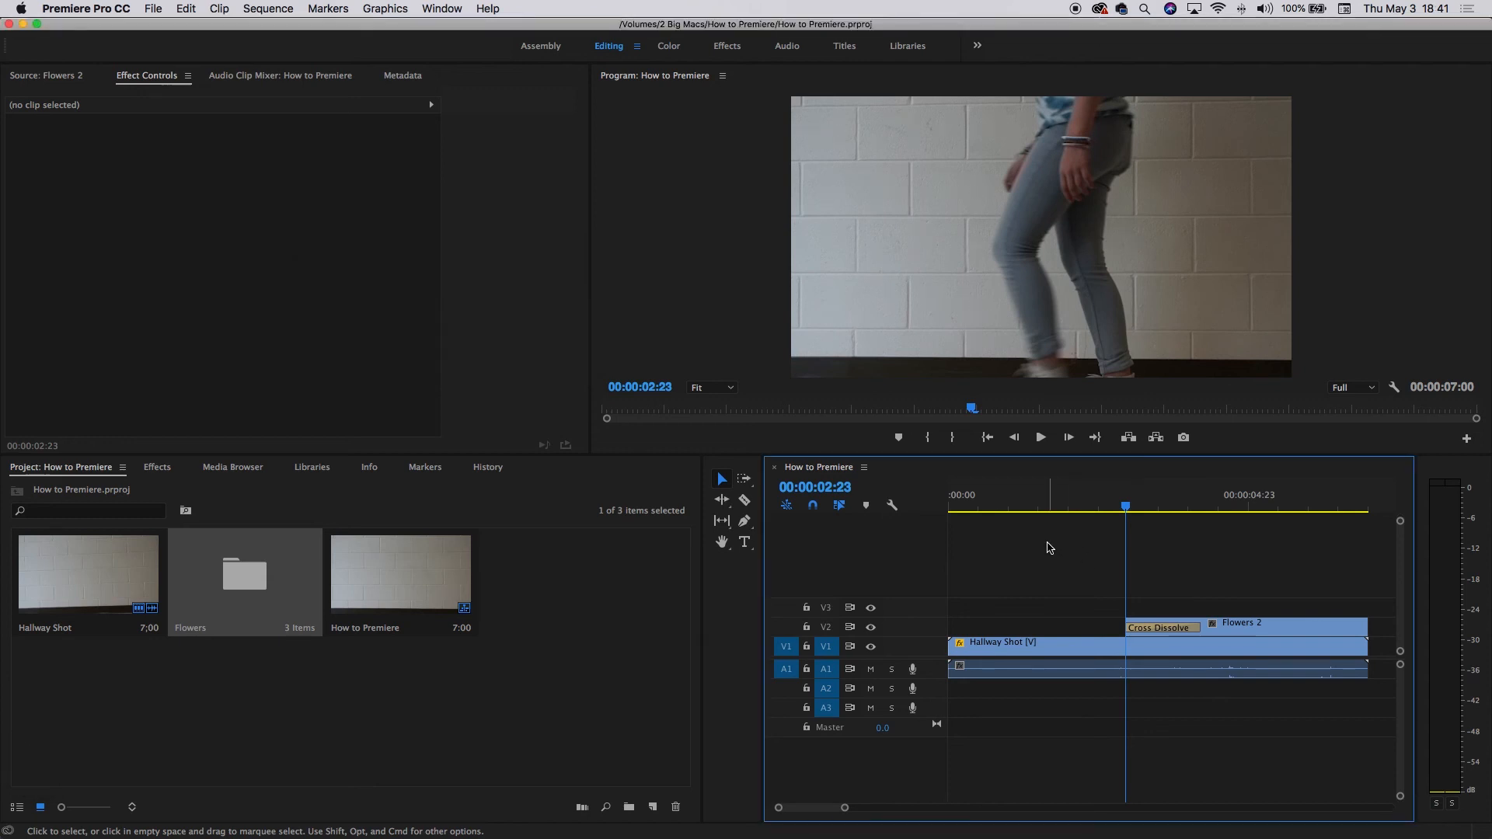
pyautogui.click(153, 9)
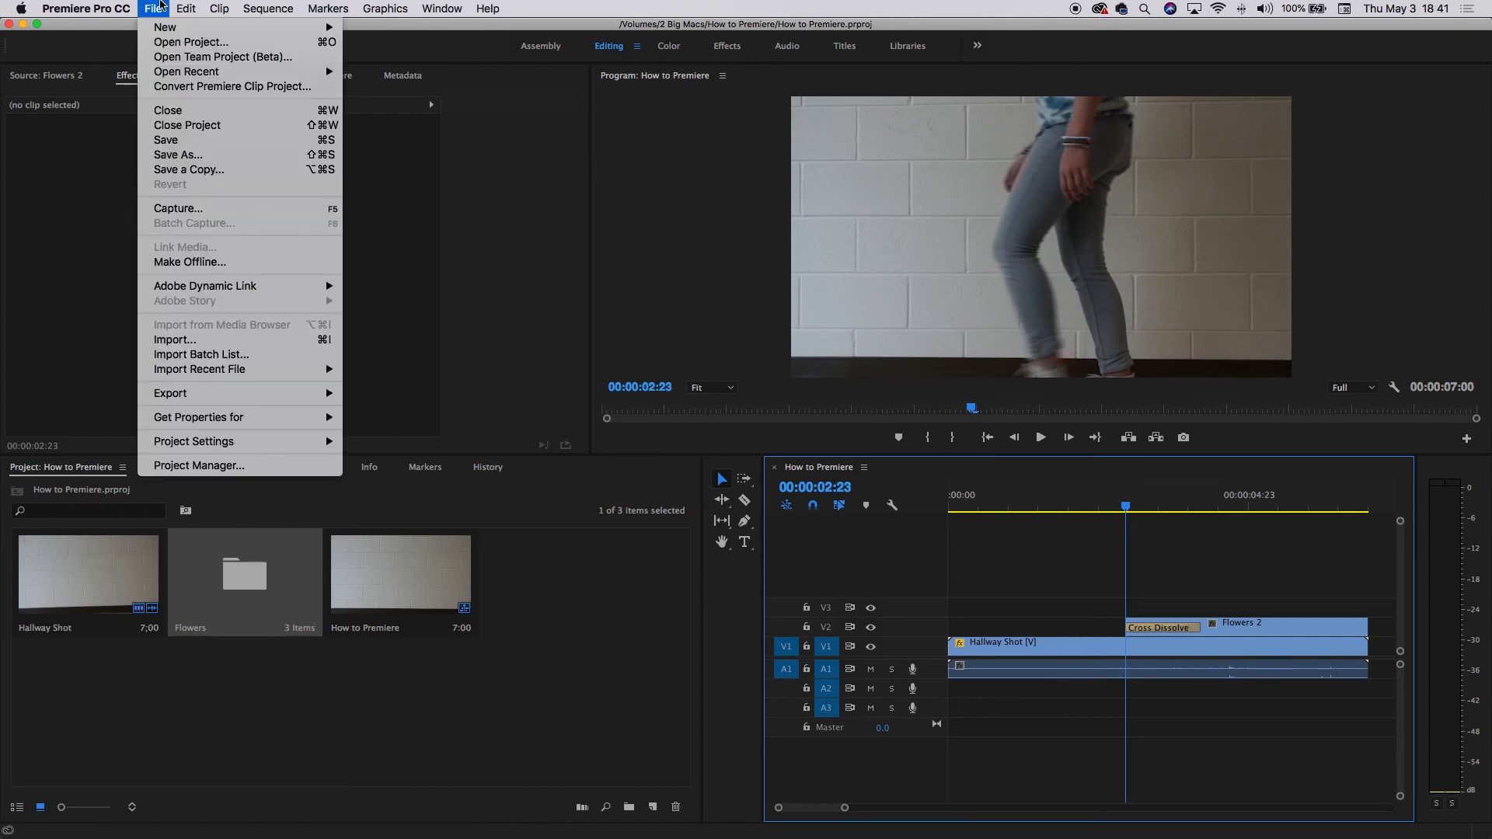
pyautogui.moveTo(219, 401)
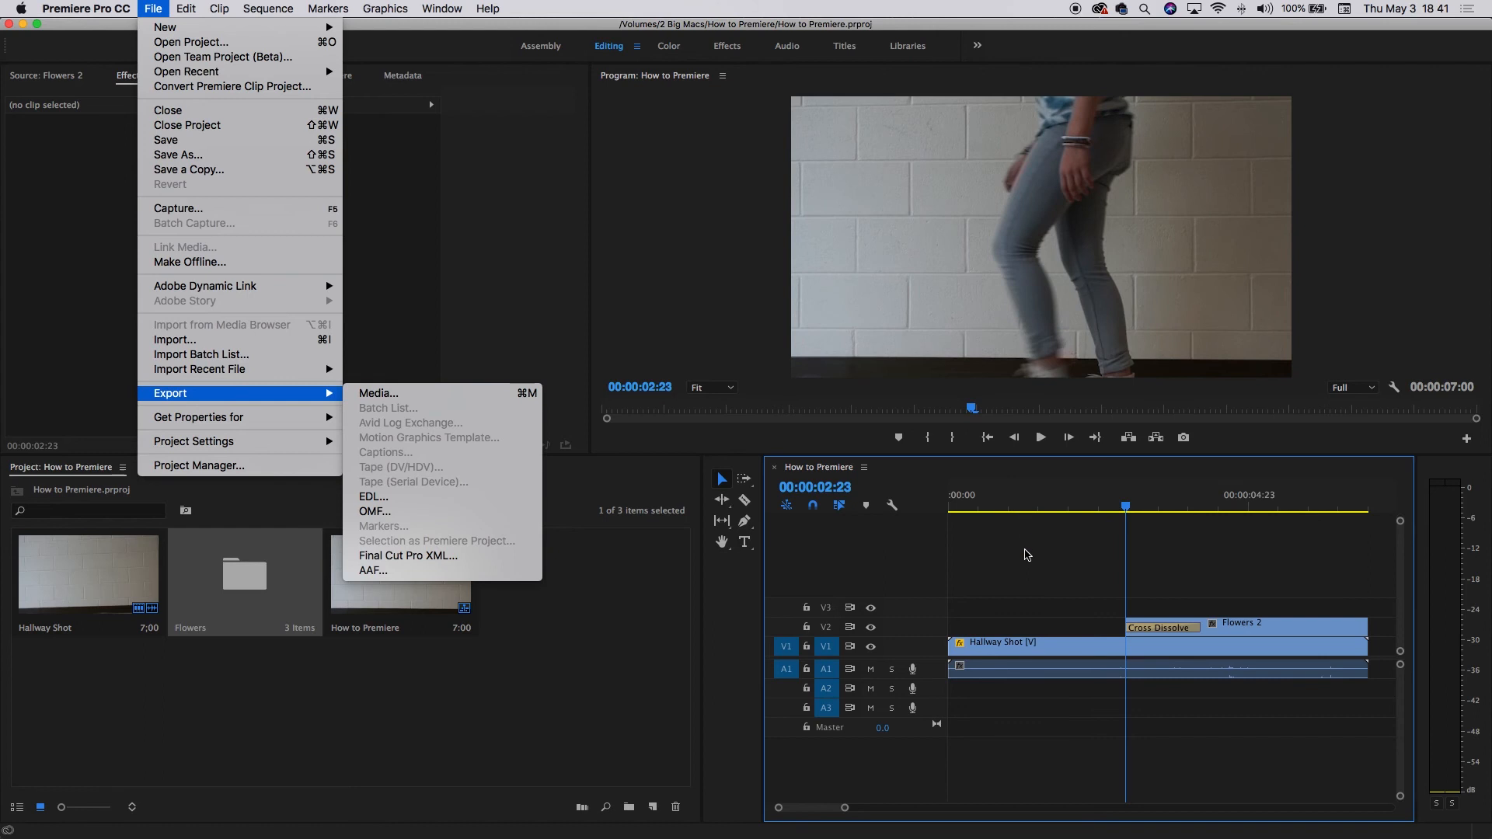
pyautogui.click(1028, 556)
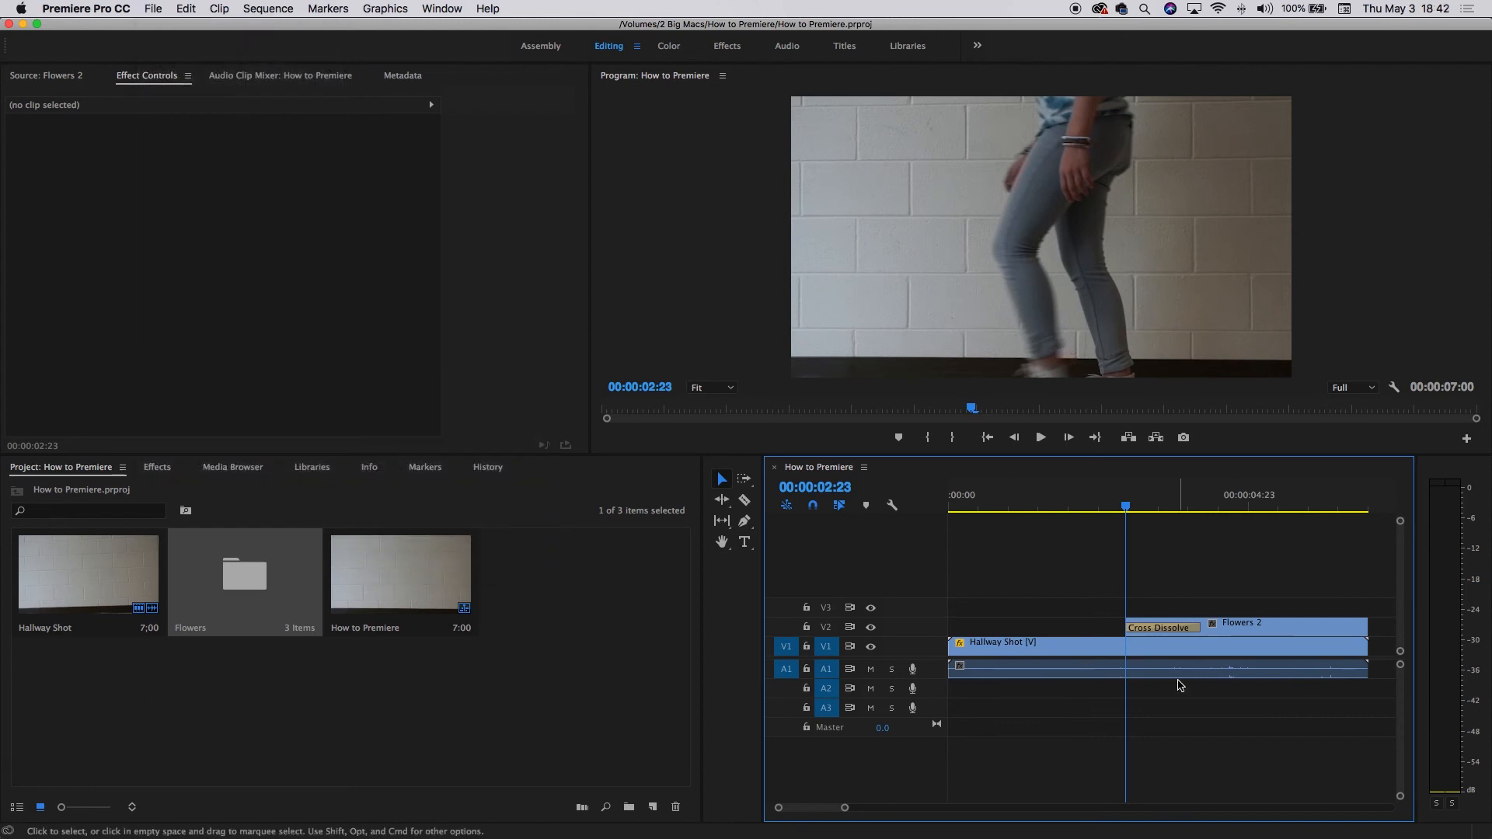
# Open the Export Settings dialog for the sequence.
pyautogui.press('super+m')
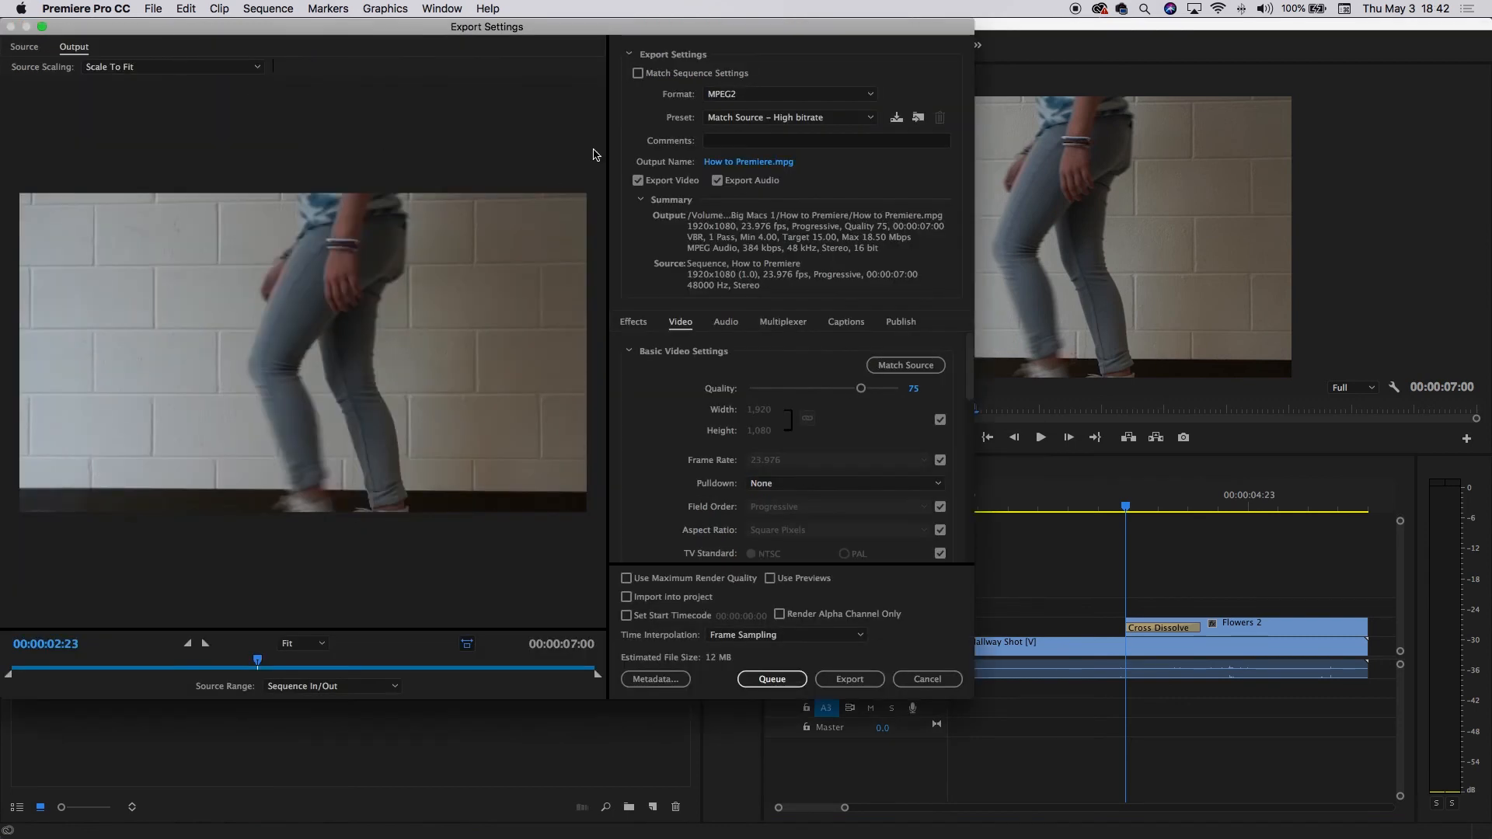
pyautogui.moveTo(392, 36); pyautogui.dragTo(634, 88)
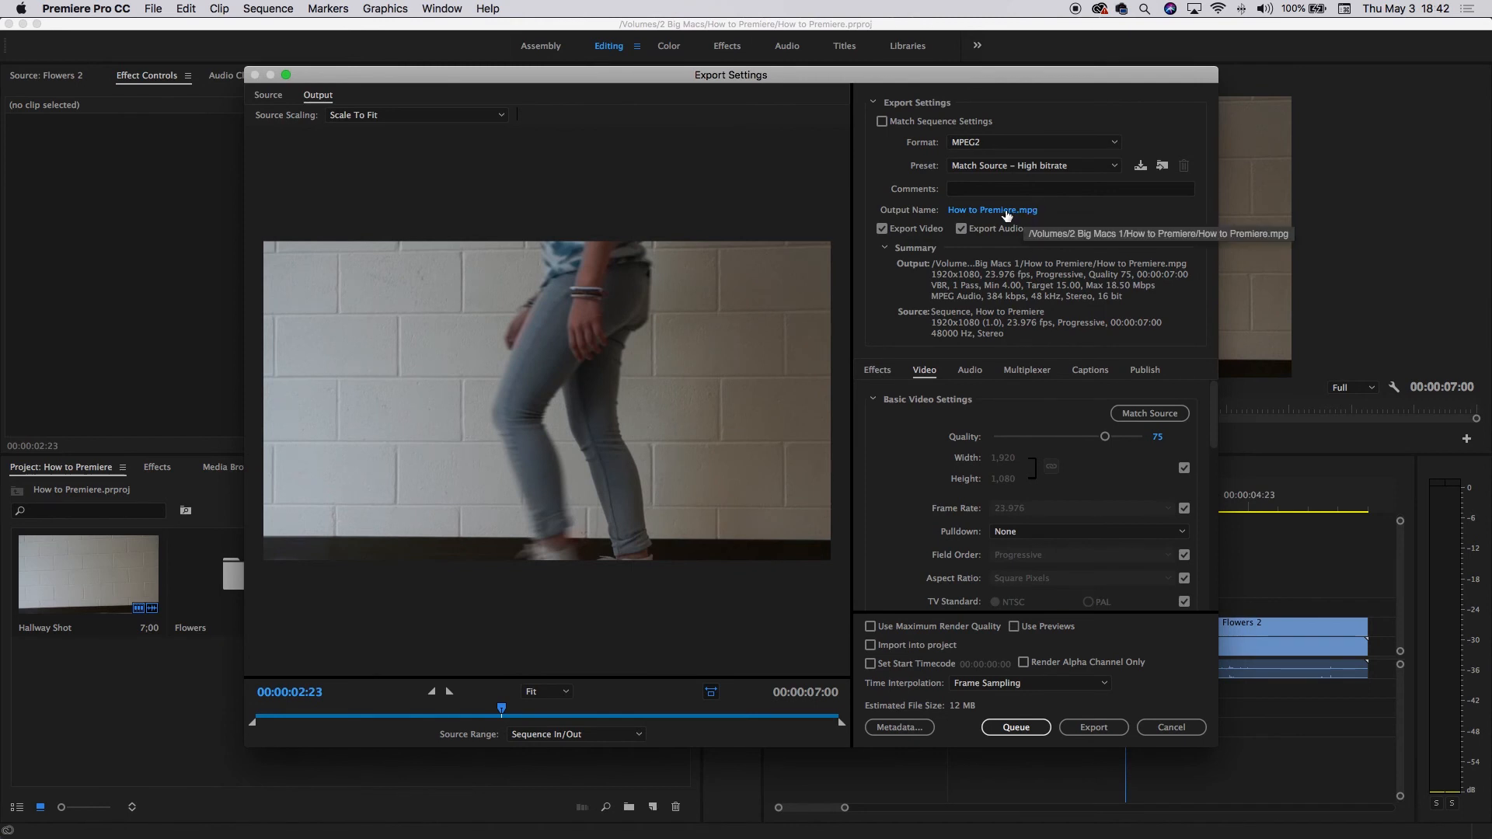
pyautogui.click(1011, 143)
pyautogui.click(1003, 175)
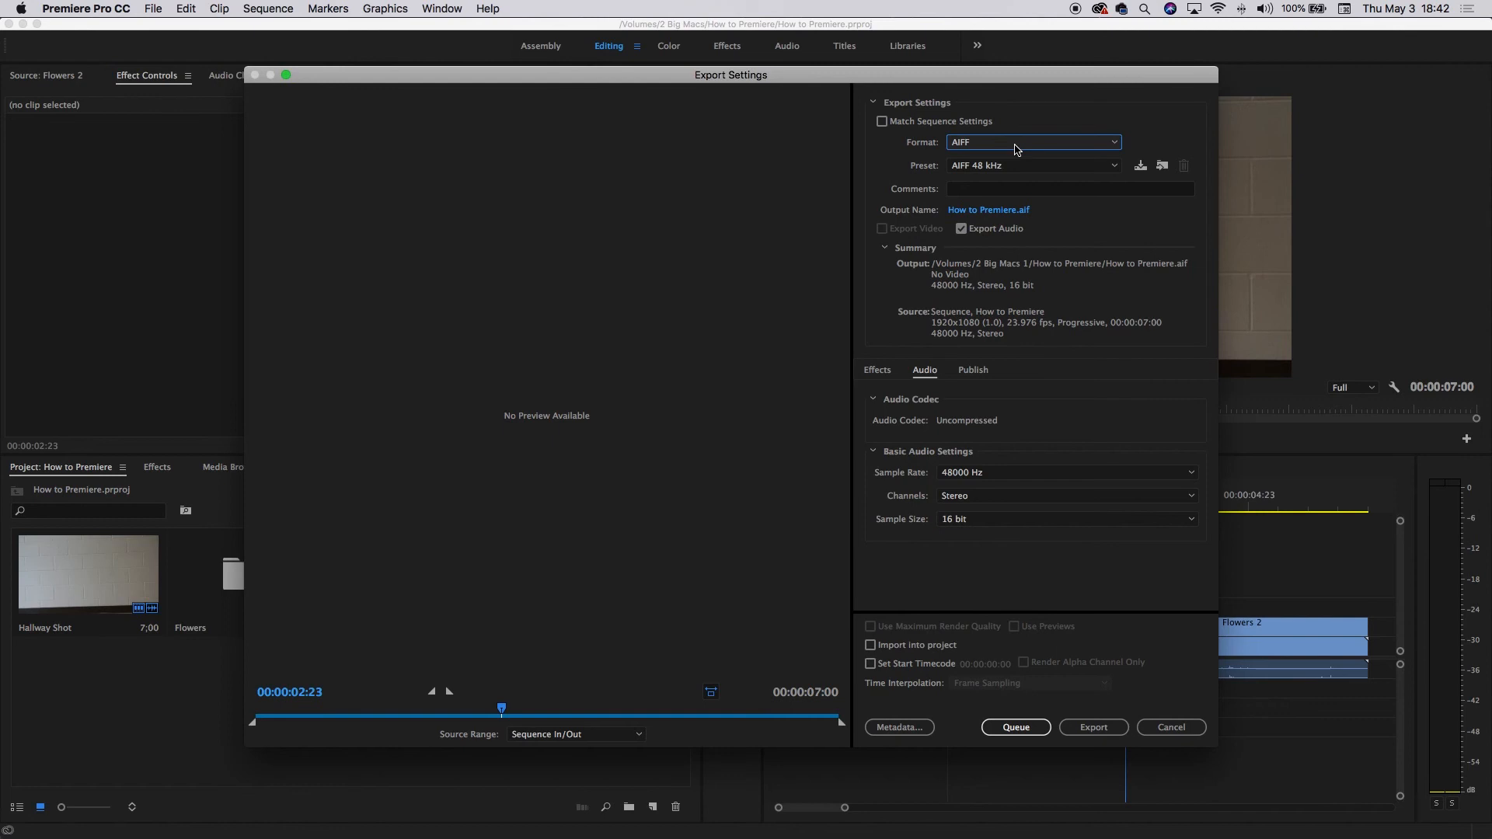
pyautogui.click(1018, 144)
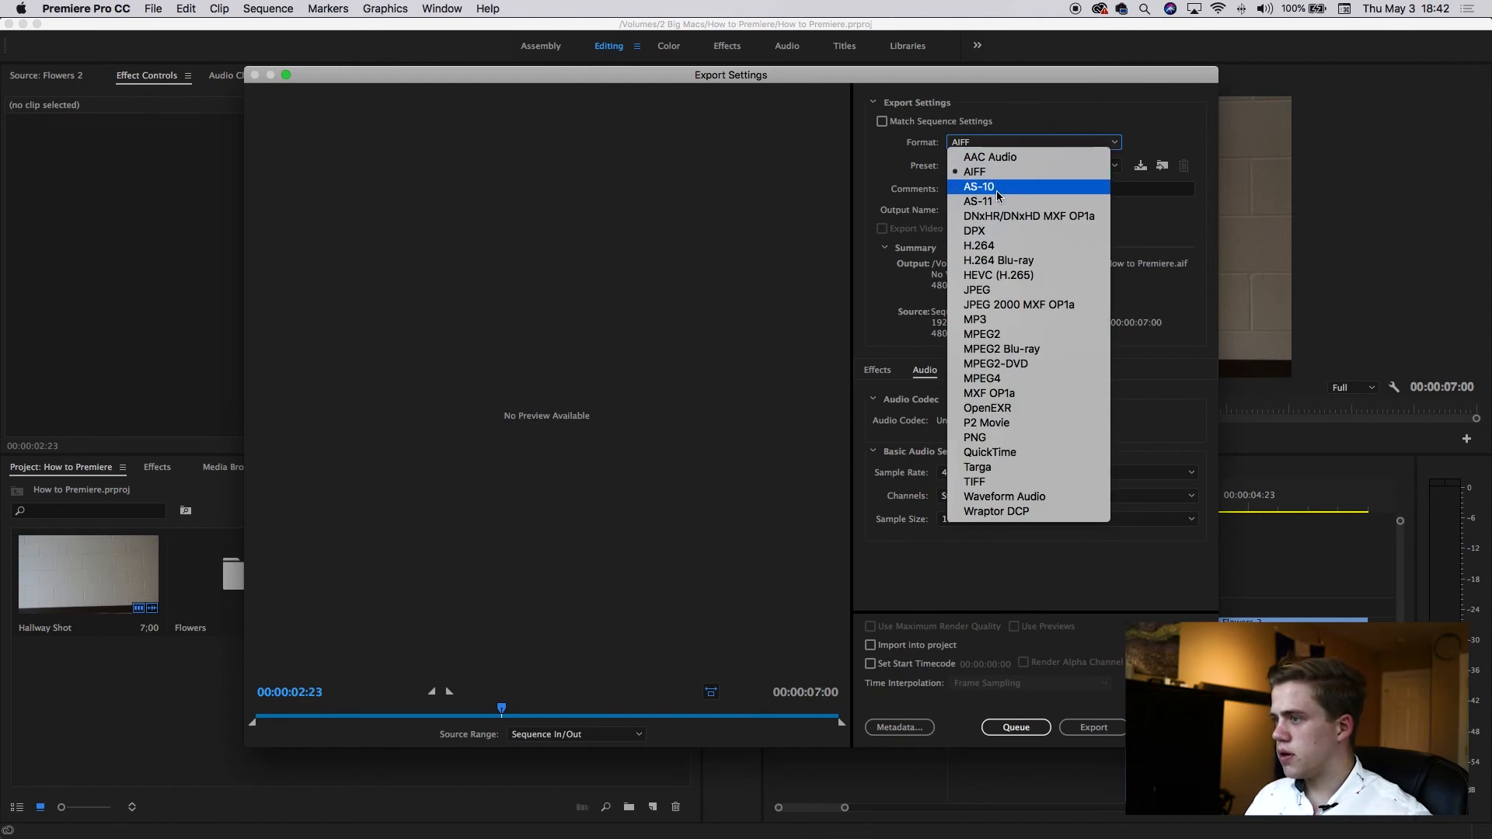
pyautogui.click(1086, 143)
pyautogui.click(1087, 143)
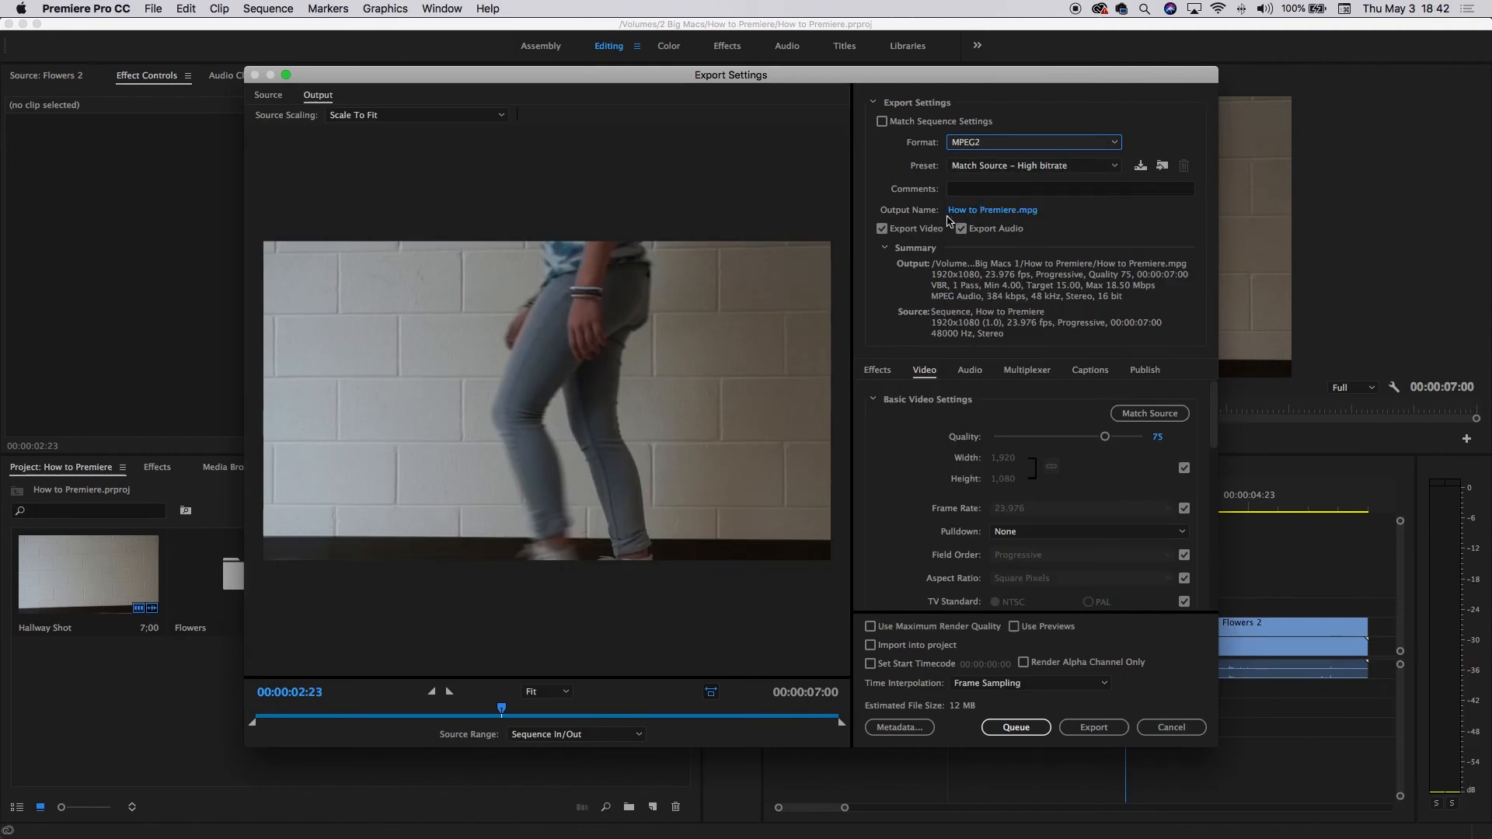
# Name the export output file Test Video.
pyautogui.click(976, 211)
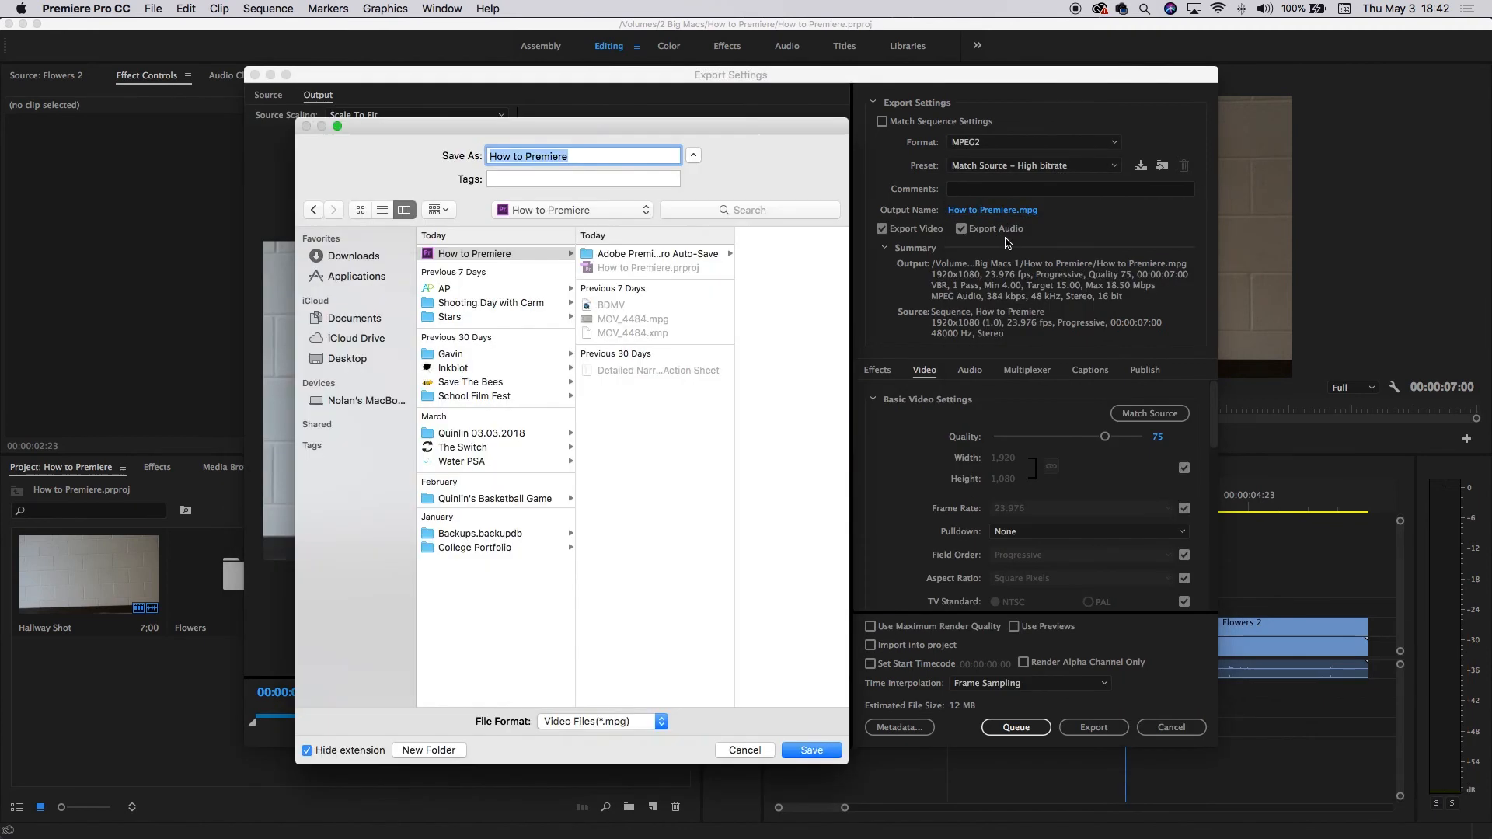
pyautogui.write('Test Video 1')
pyautogui.press('Return')
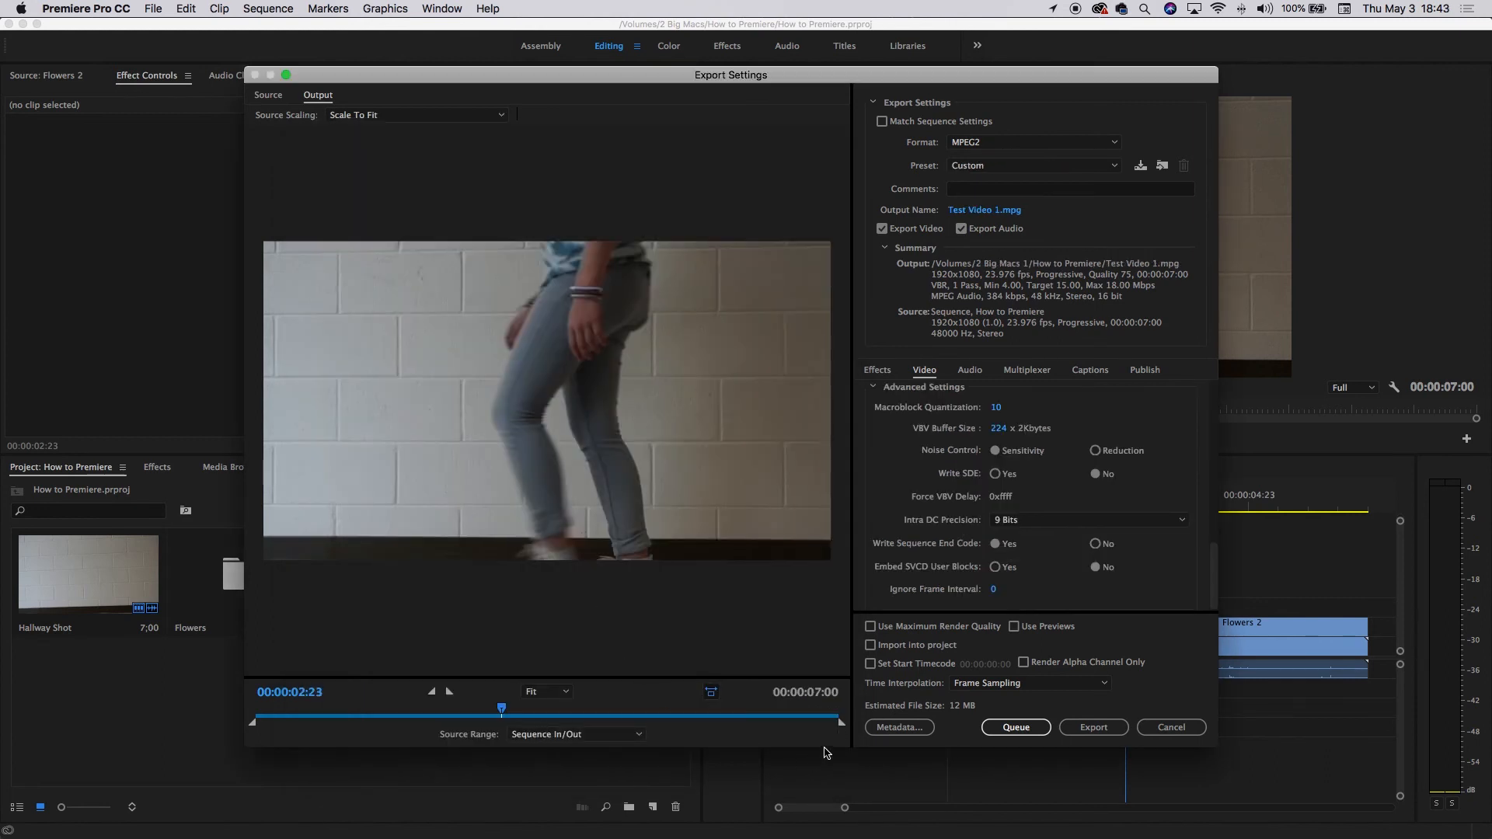
# Set the export range's out point to 00:00:05:09 and export the video.
pyautogui.moveTo(842, 723); pyautogui.dragTo(709, 730)
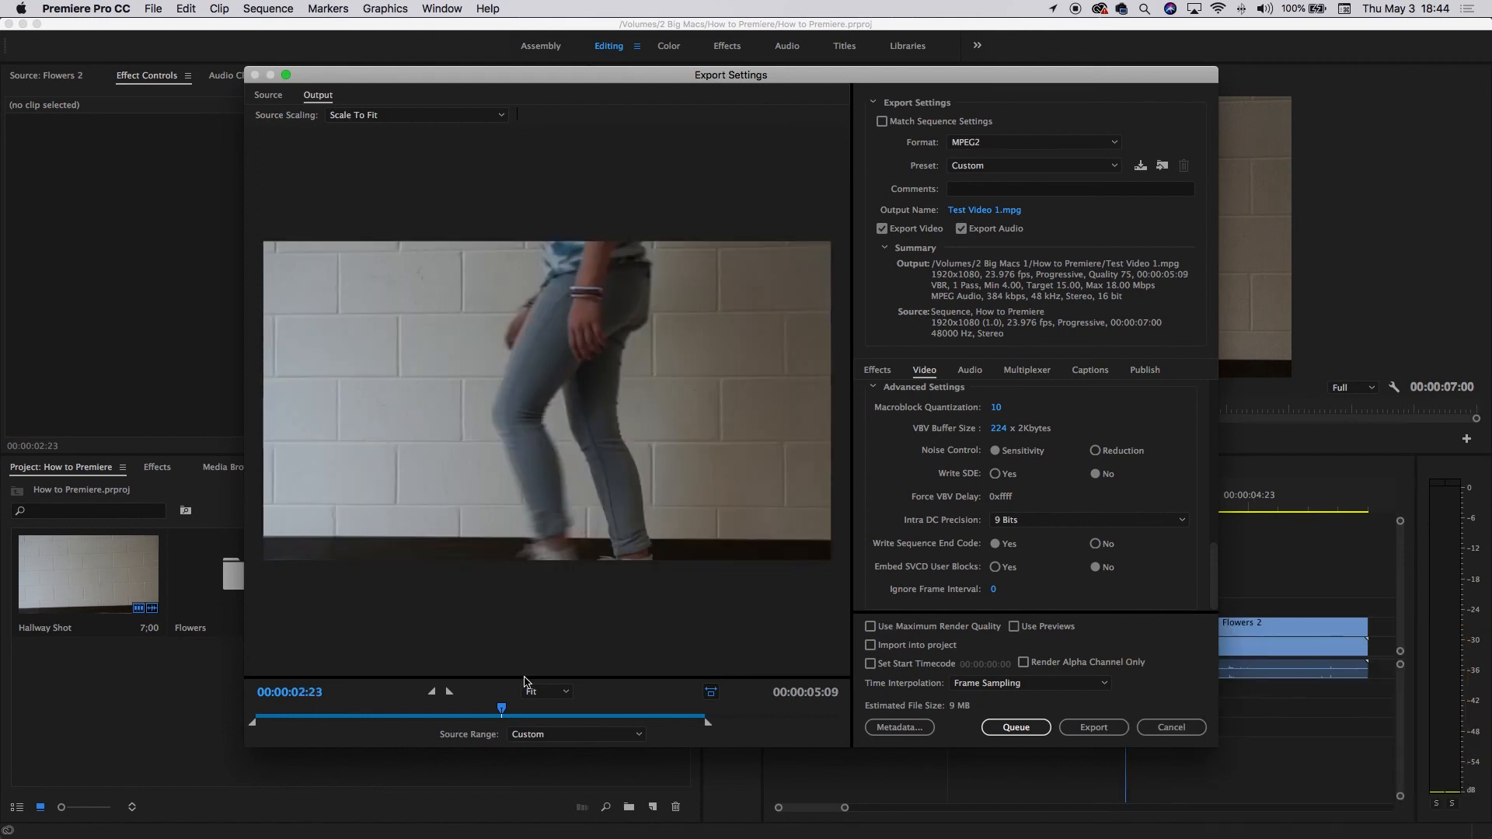
pyautogui.moveTo(503, 714); pyautogui.dragTo(477, 713)
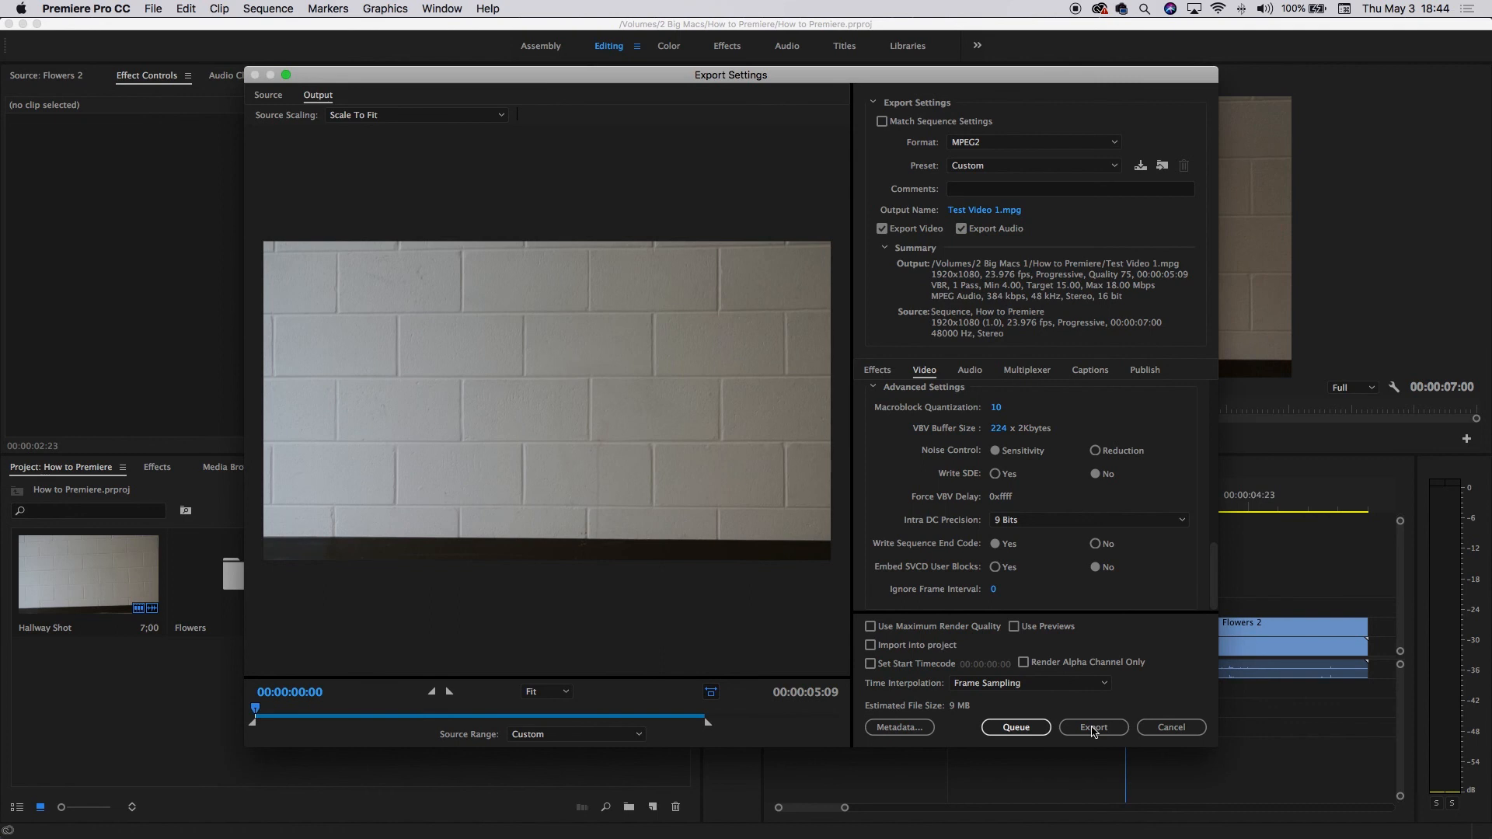
pyautogui.click(1093, 728)
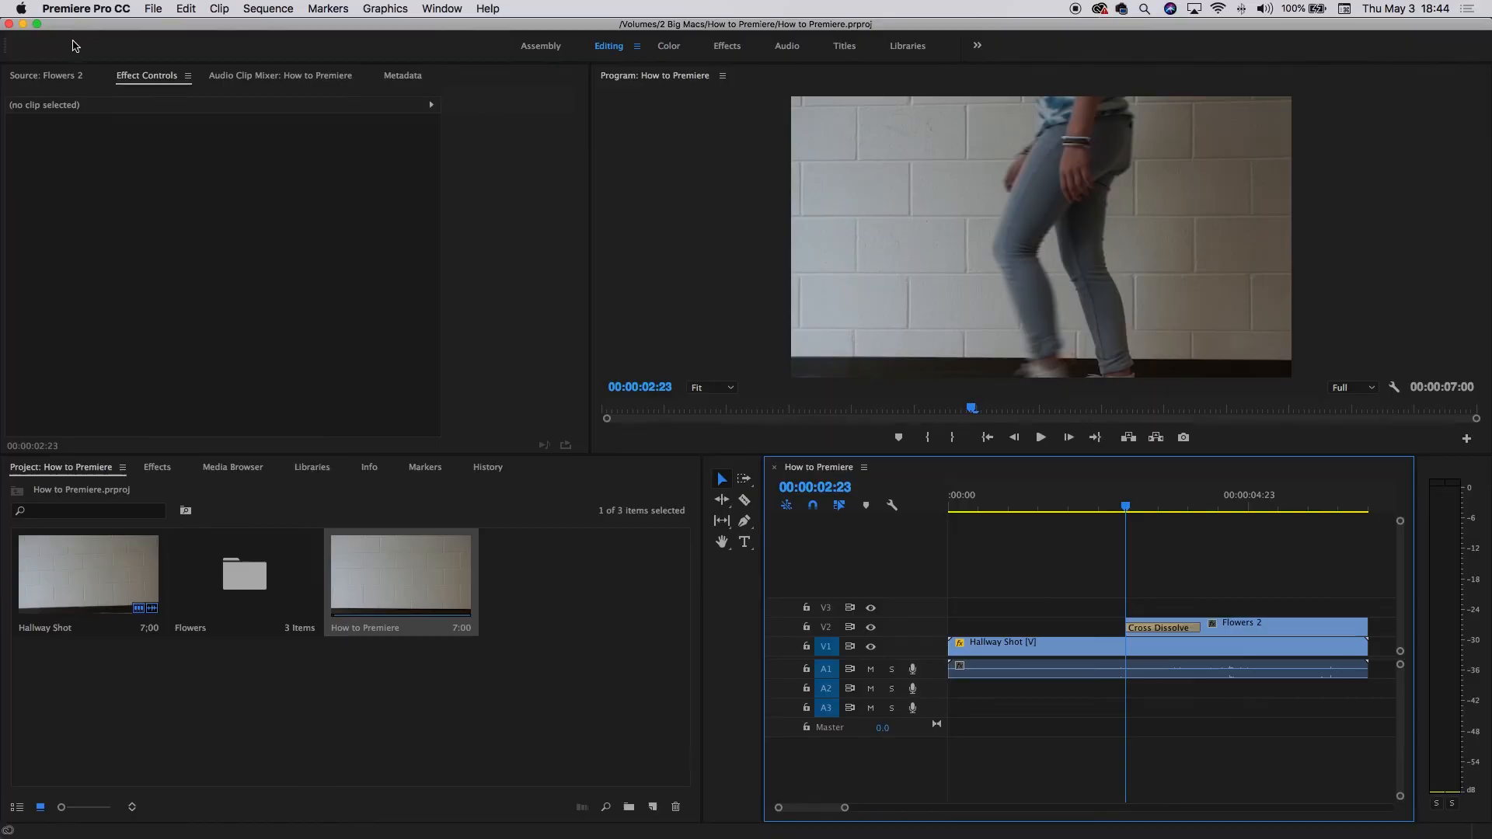
# Switch to Finder and open Test Video 1.mpg from the How to Premiere folder to play it.
pyautogui.click(816, 377)
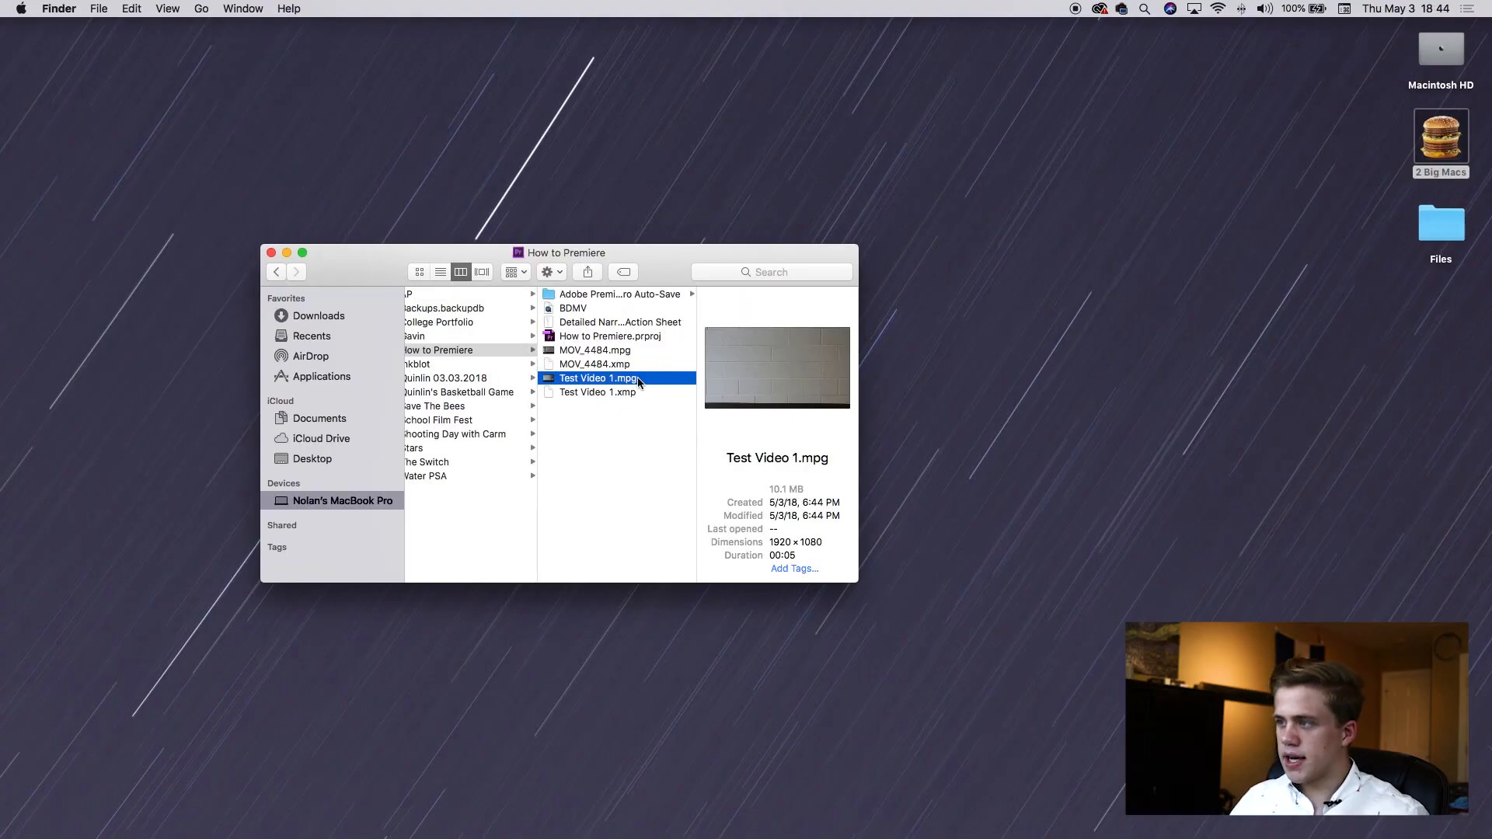
pyautogui.doubleClick(588, 379)
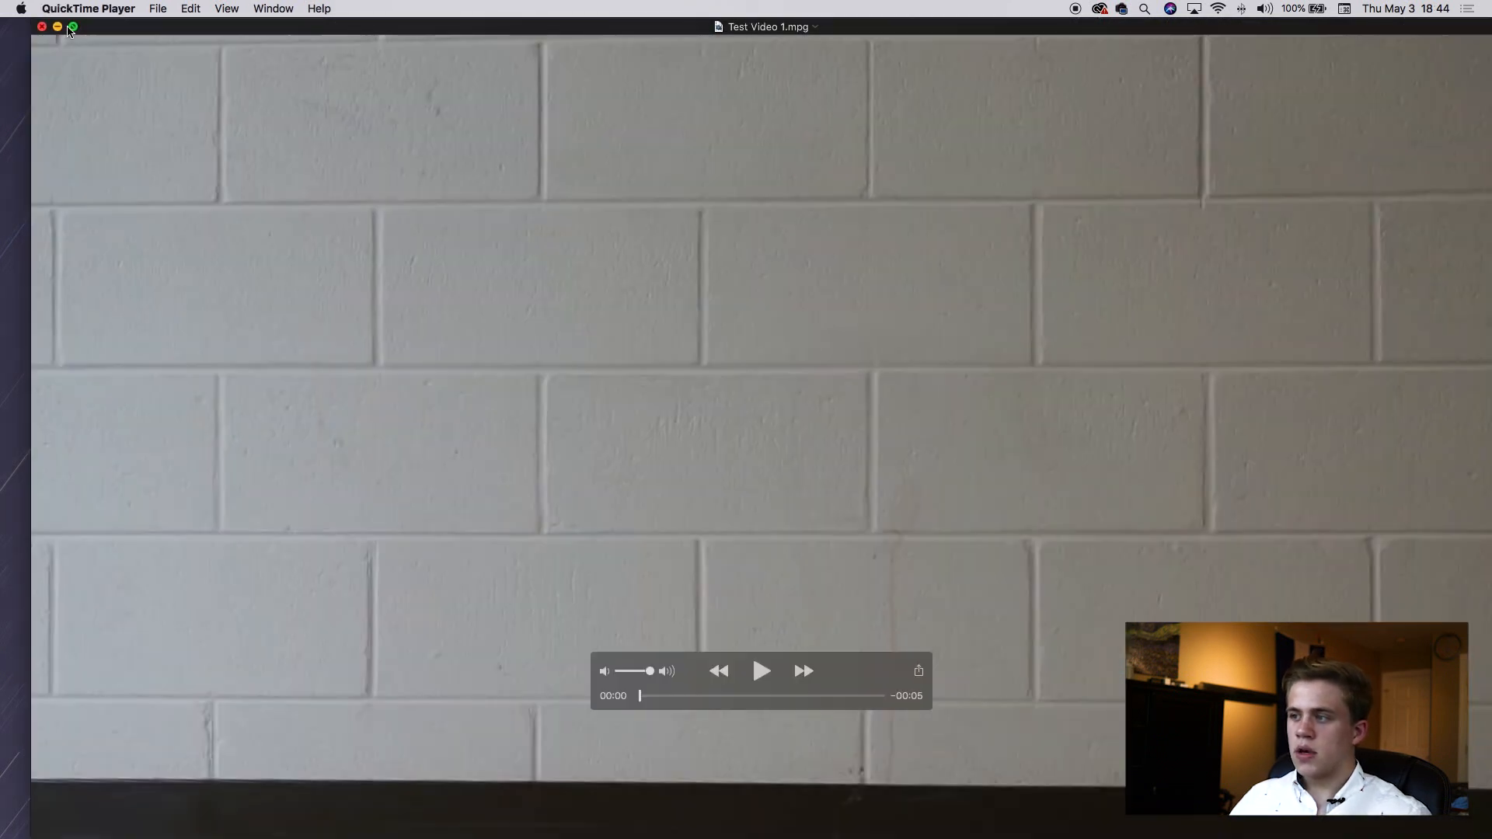
pyautogui.click(73, 26)
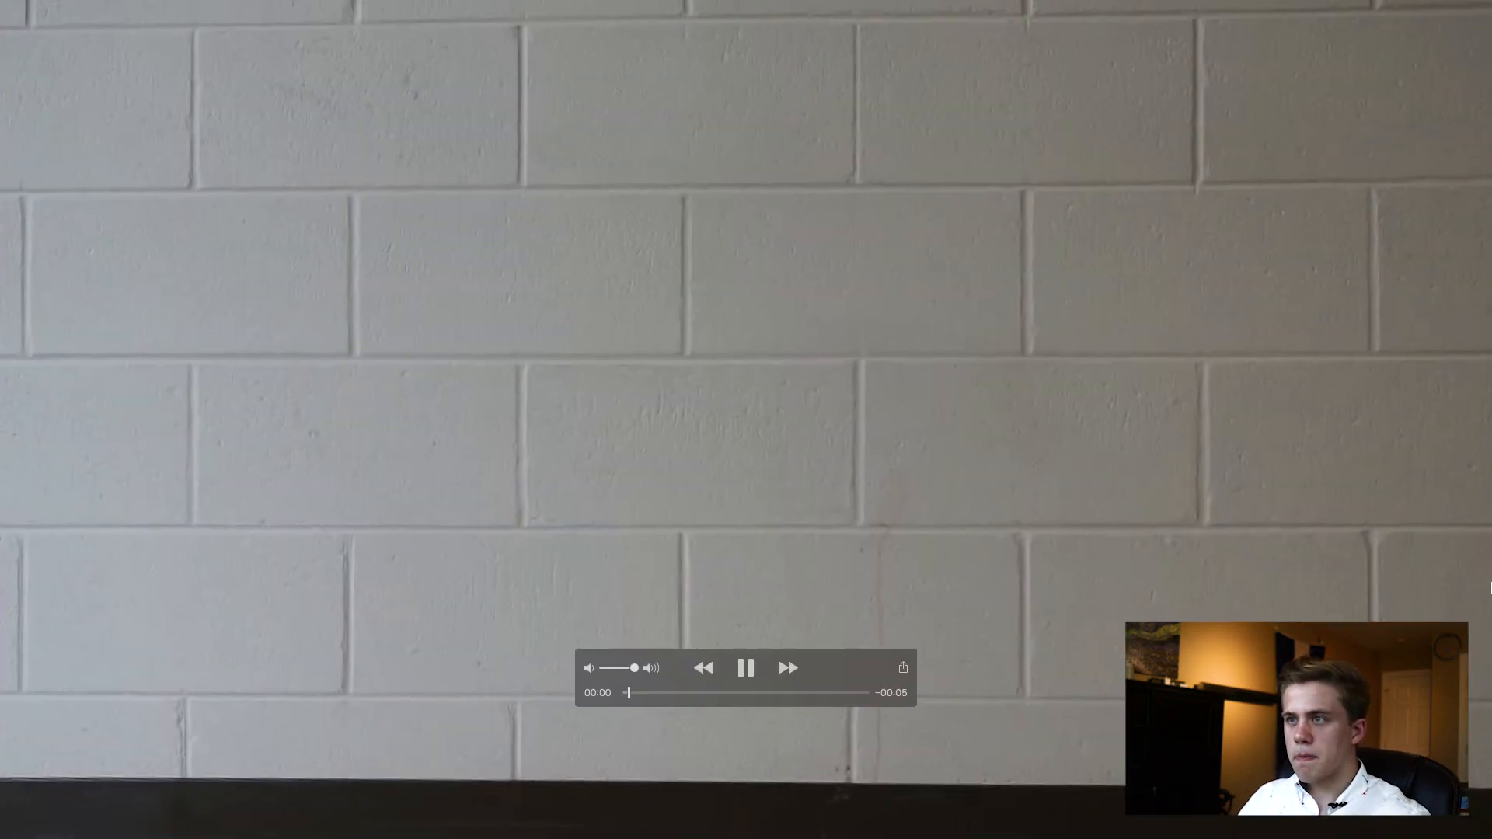